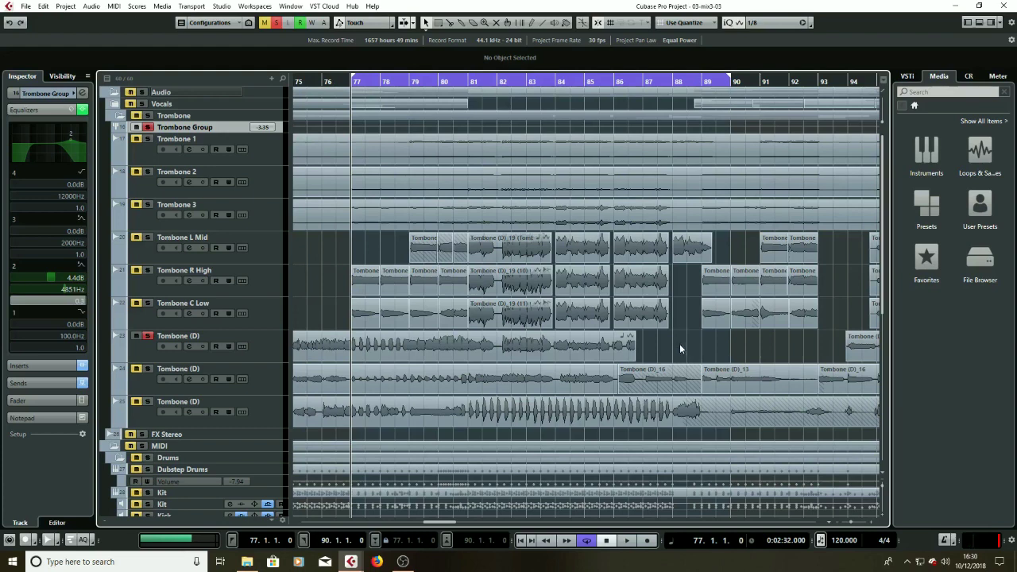
# - Play the soloed Tombone (D) improvisation and stop it around bar 87
pyautogui.click(259, 350)
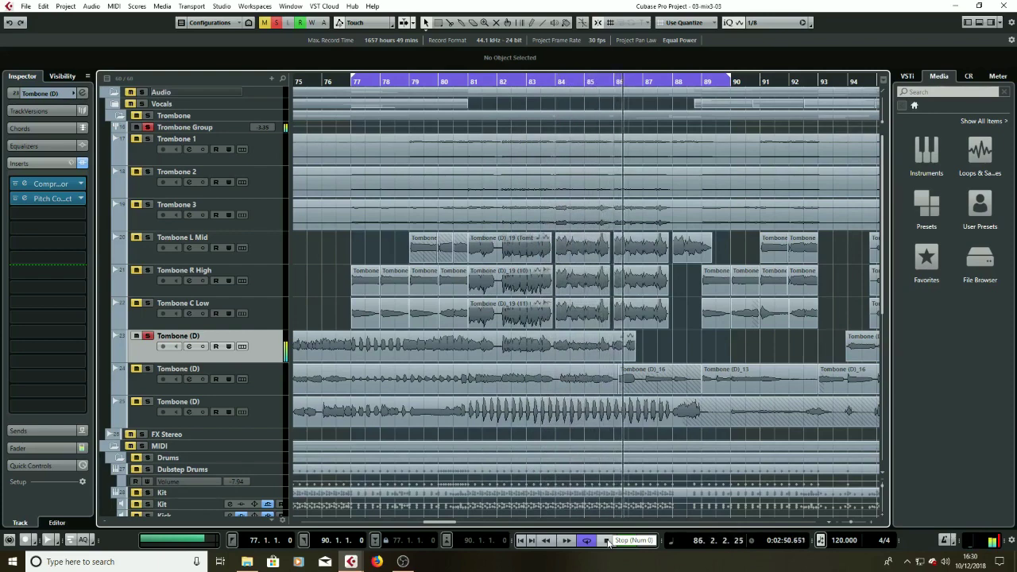
pyautogui.click(608, 540)
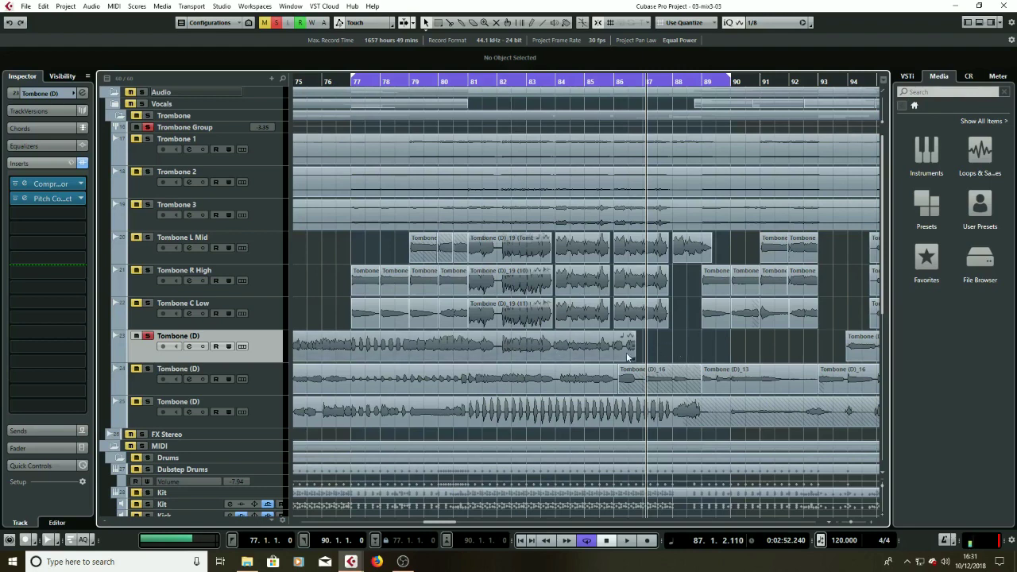
# - Unsolo Tombone (D) and solo the Tombone L Mid, R High and C Low tracks
pyautogui.click(147, 335)
pyautogui.click(148, 303)
pyautogui.click(147, 270)
pyautogui.click(147, 237)
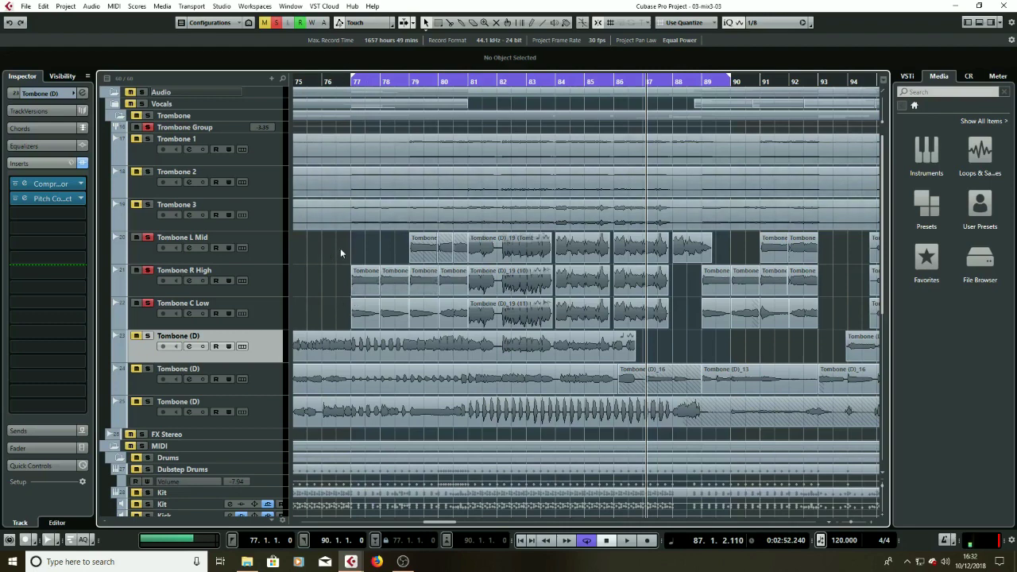
# - Clear the arranged event selection and move the playback position back to bar 76
pyautogui.moveTo(335, 249); pyautogui.dragTo(677, 322)
pyautogui.click(316, 257)
pyautogui.click(343, 81)
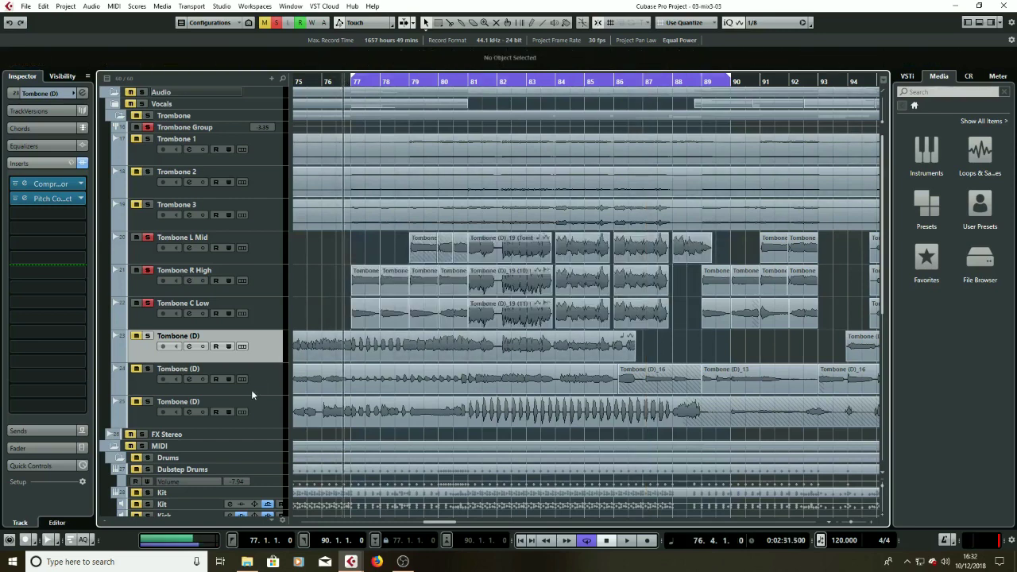
# - Play the three-track arrangement until just before bar 90, then unsolo the L Mid and C Low tracks
pyautogui.click(627, 540)
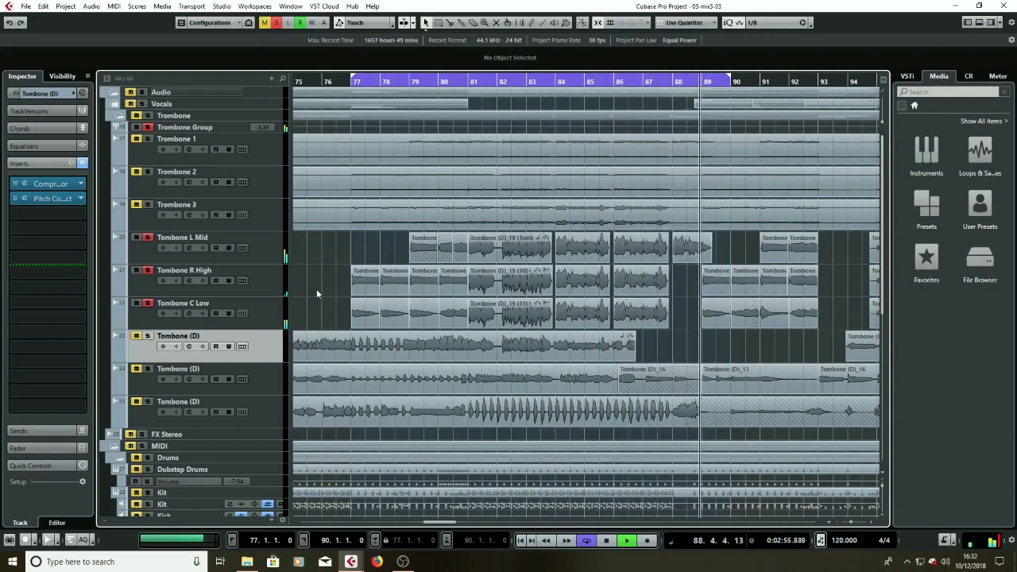
pyautogui.press('space')
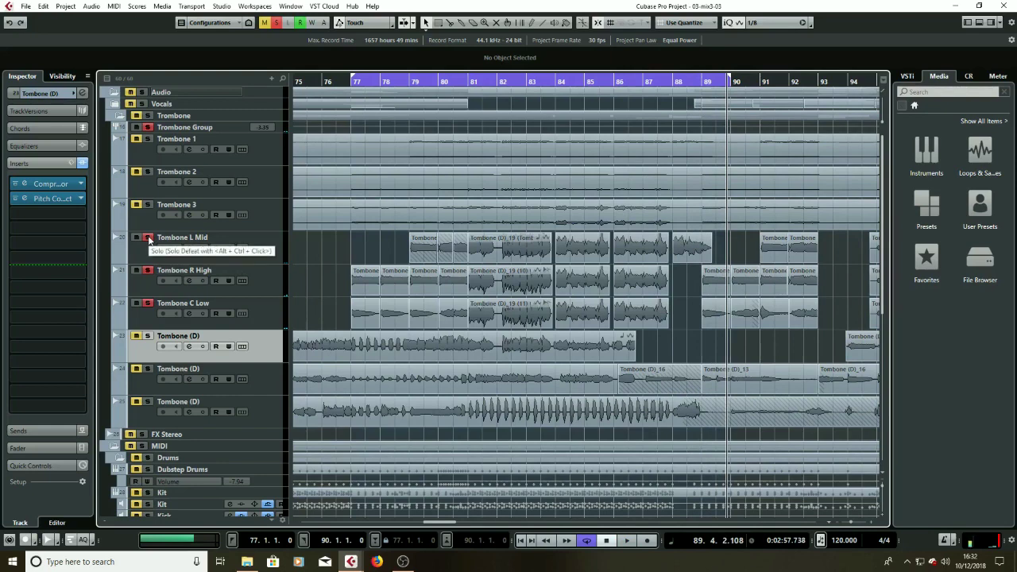
pyautogui.click(148, 238)
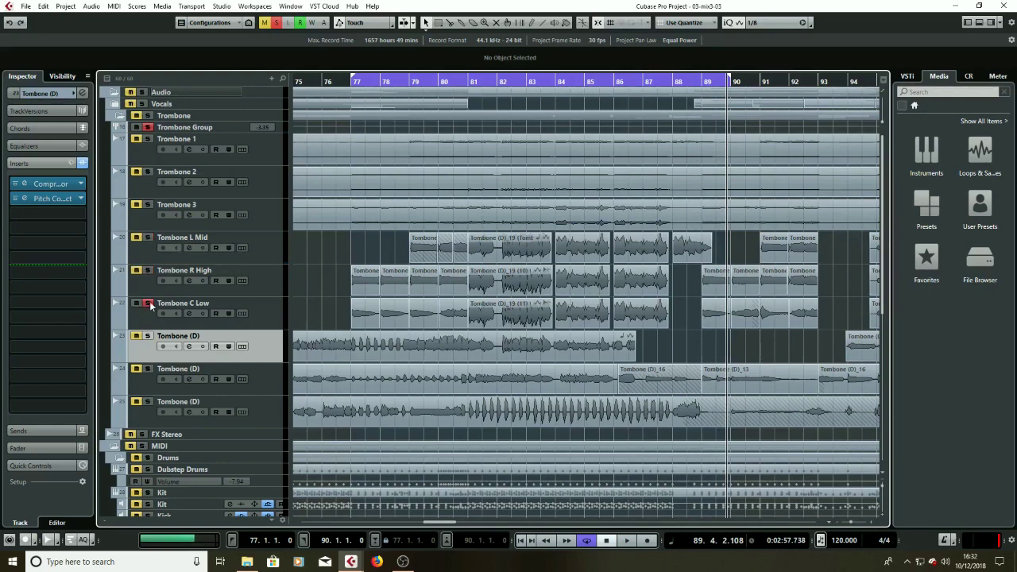
pyautogui.click(148, 304)
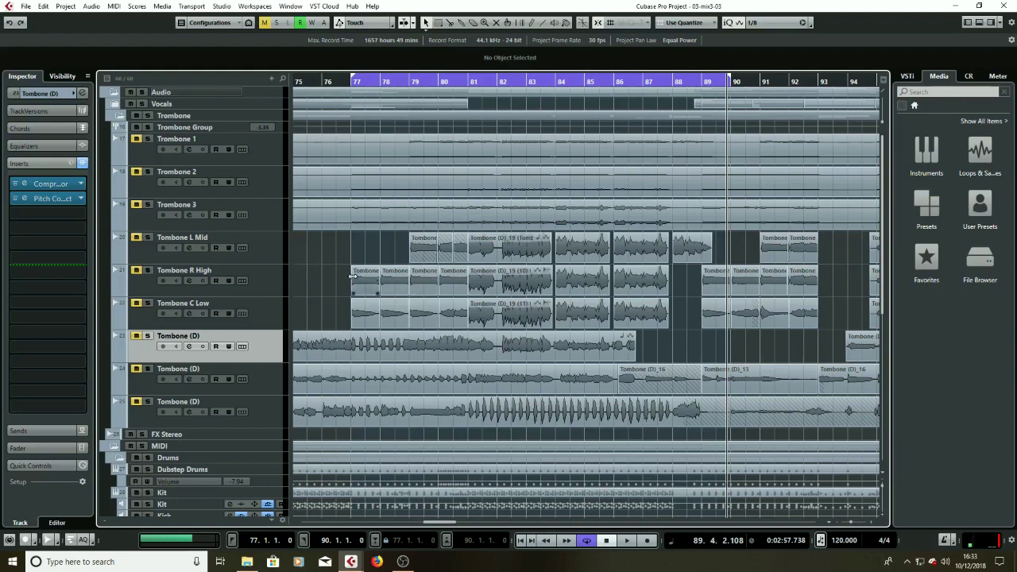
# - Solo the Trombone tracks from Trombone 3 and select the Trombone 1, 2 and 3 events
pyautogui.click(254, 222)
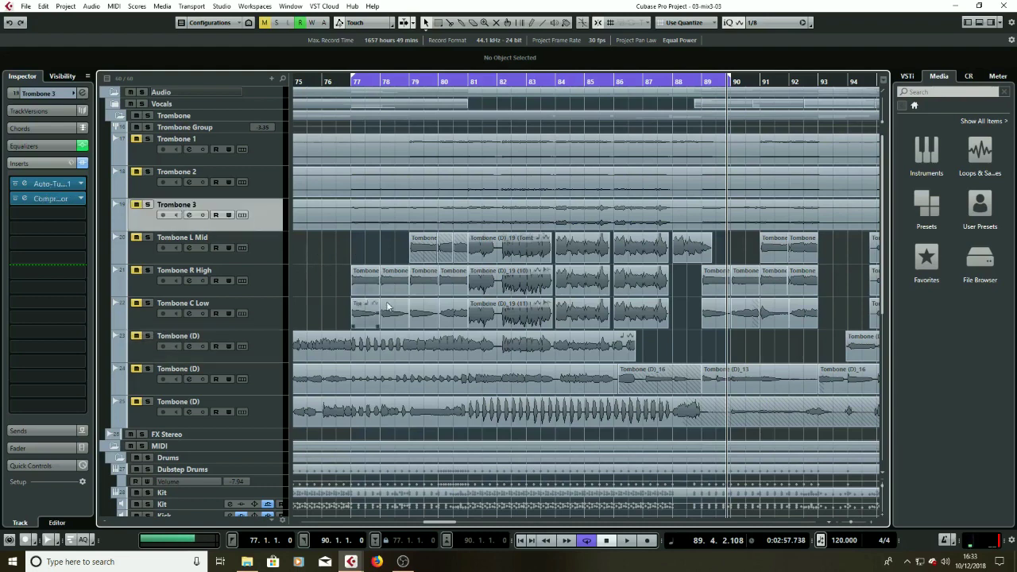
pyautogui.click(148, 205)
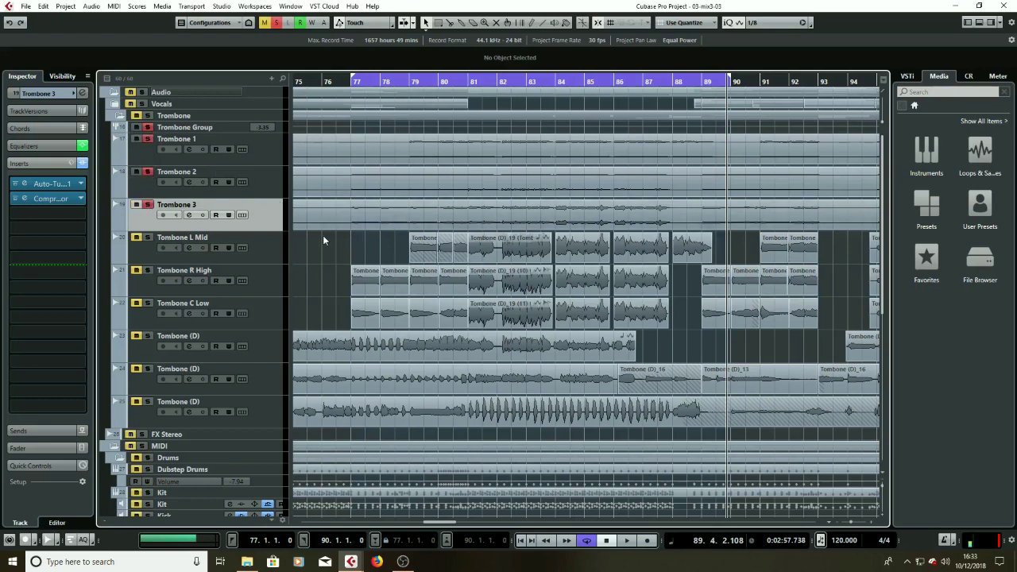
pyautogui.moveTo(323, 239); pyautogui.dragTo(691, 329)
pyautogui.click(327, 144)
pyautogui.click(390, 173)
pyautogui.click(413, 206)
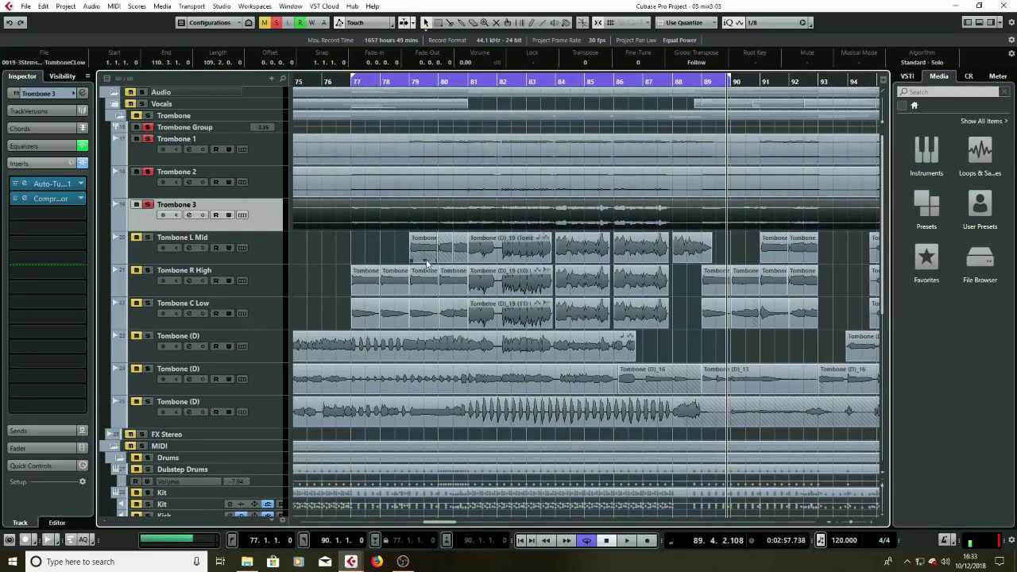
# - Inspect the Tombone (D)_19 events on the L Mid, R High and C Low tracks
pyautogui.click(422, 280)
pyautogui.click(425, 311)
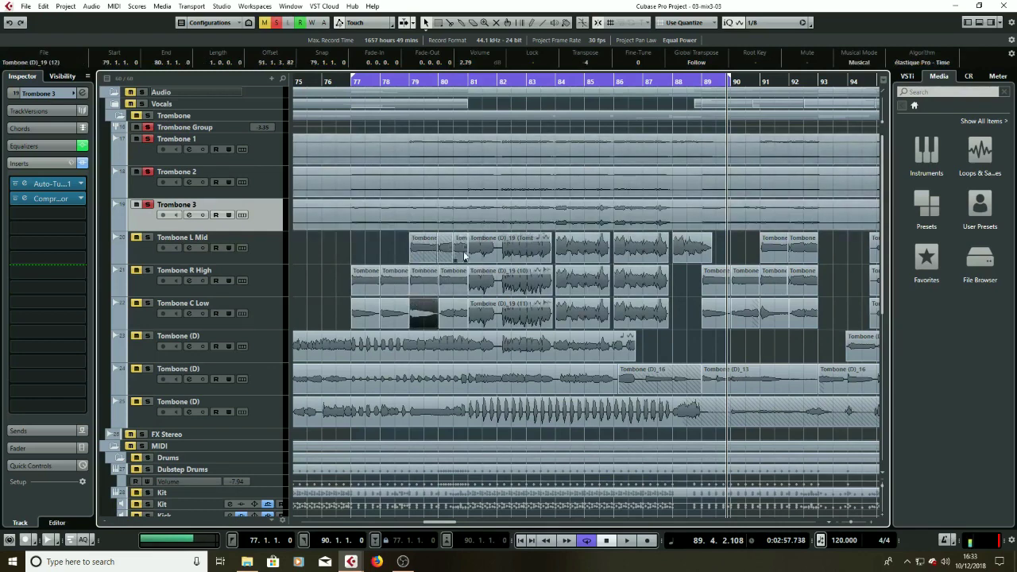
pyautogui.click(469, 256)
pyautogui.click(494, 289)
pyautogui.click(499, 308)
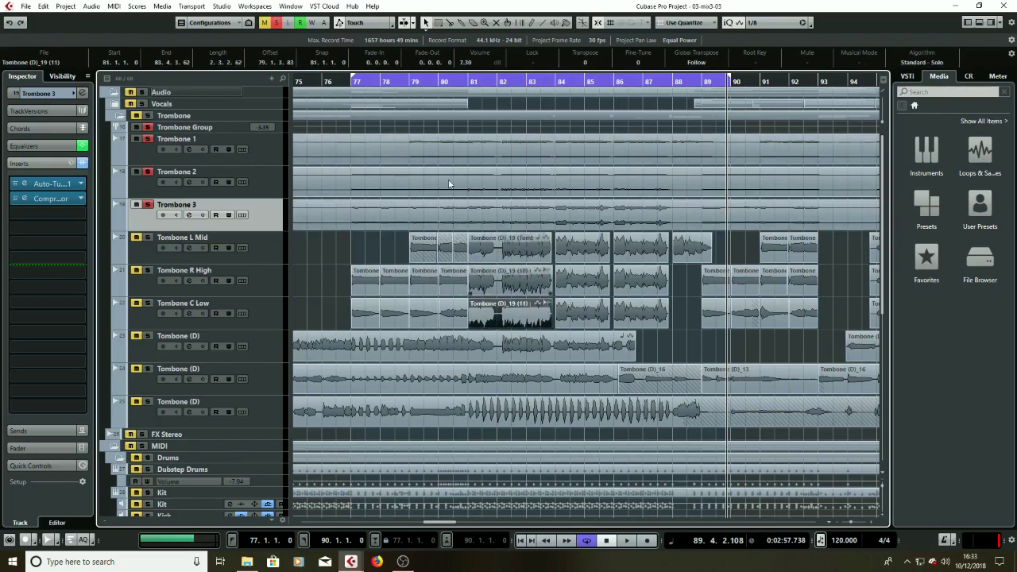
# - Reselect the Trombone 1, 2 and 3 events and make Trombone 1 the current track
pyautogui.click(393, 155)
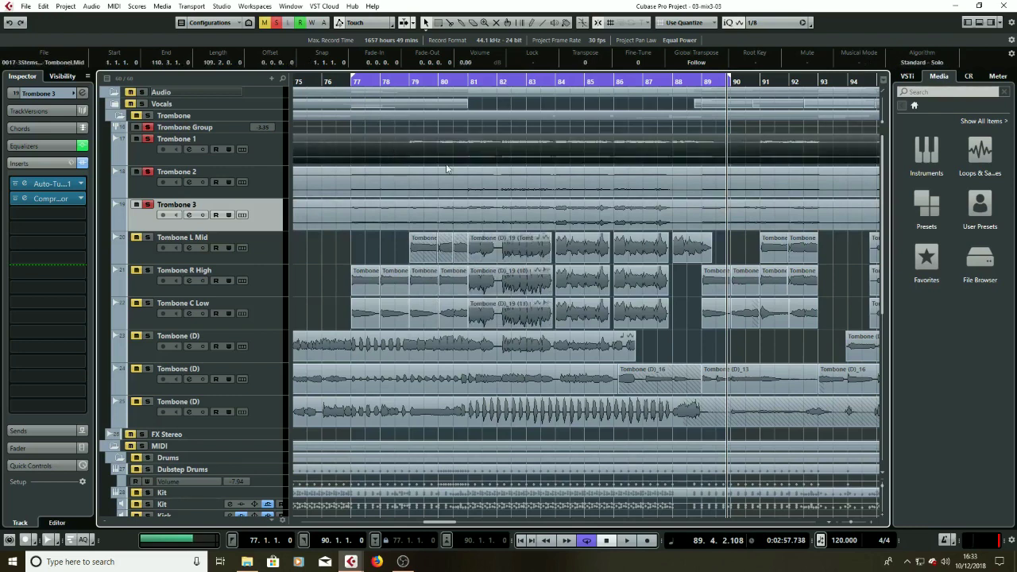
pyautogui.click(344, 185)
pyautogui.click(319, 224)
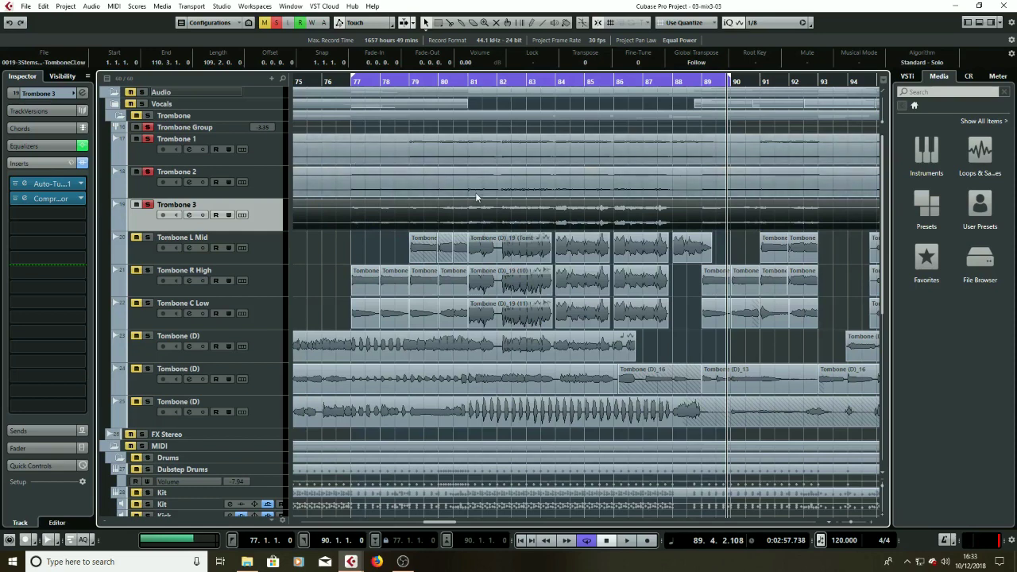
pyautogui.click(269, 151)
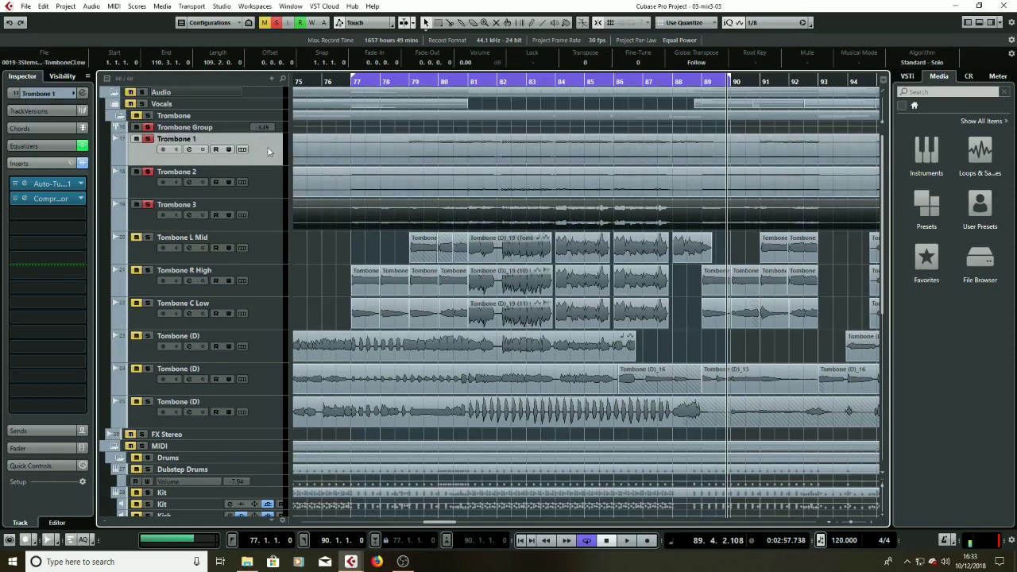
# - Set the position before bar 77 and open Trombone 1's audio in a full-window Sample Editor
pyautogui.click(346, 81)
pyautogui.doubleClick(452, 152)
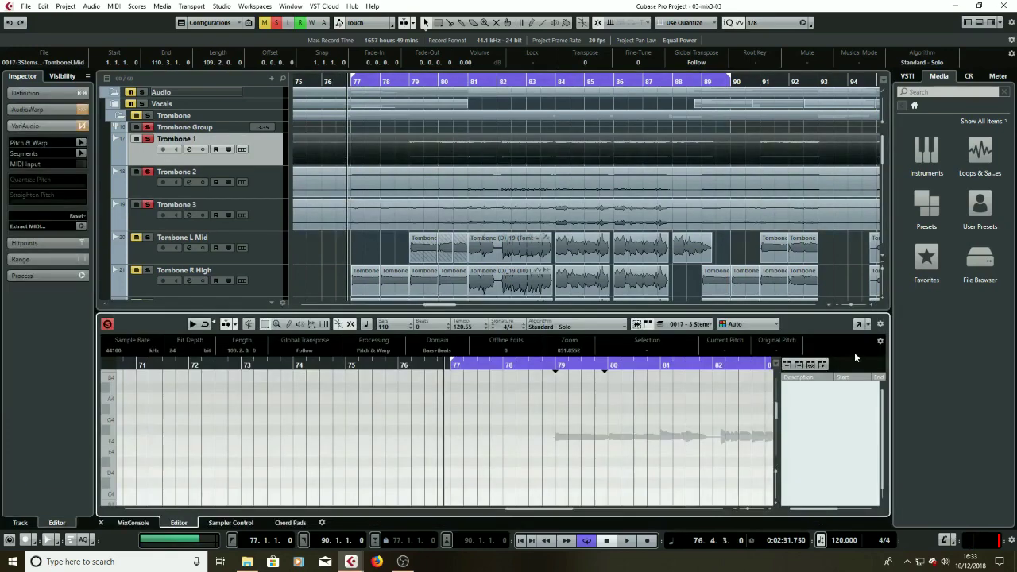
pyautogui.click(859, 324)
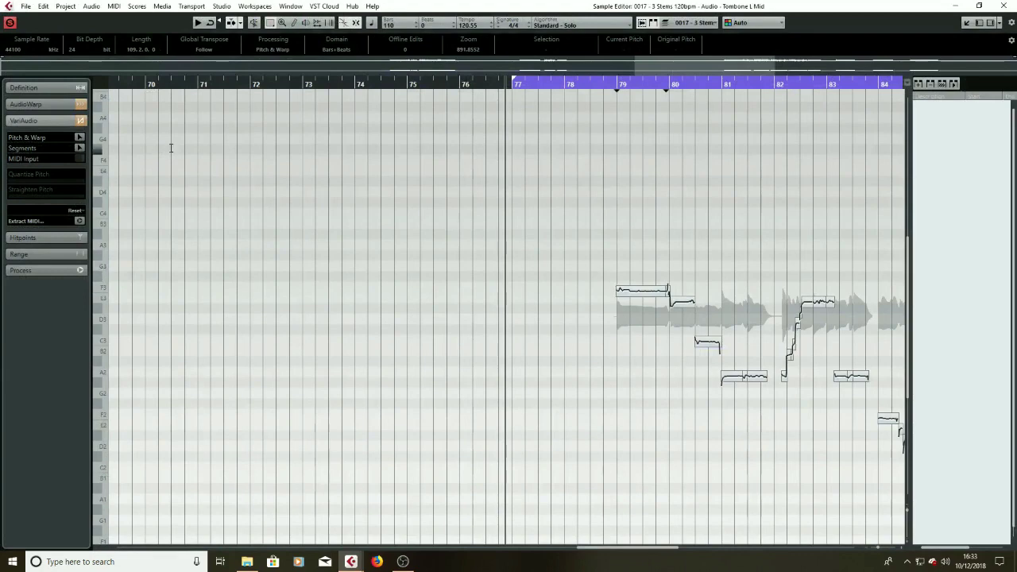
# - Enable VariAudio Pitch & Warp and select the first two pitch segments
pyautogui.click(80, 137)
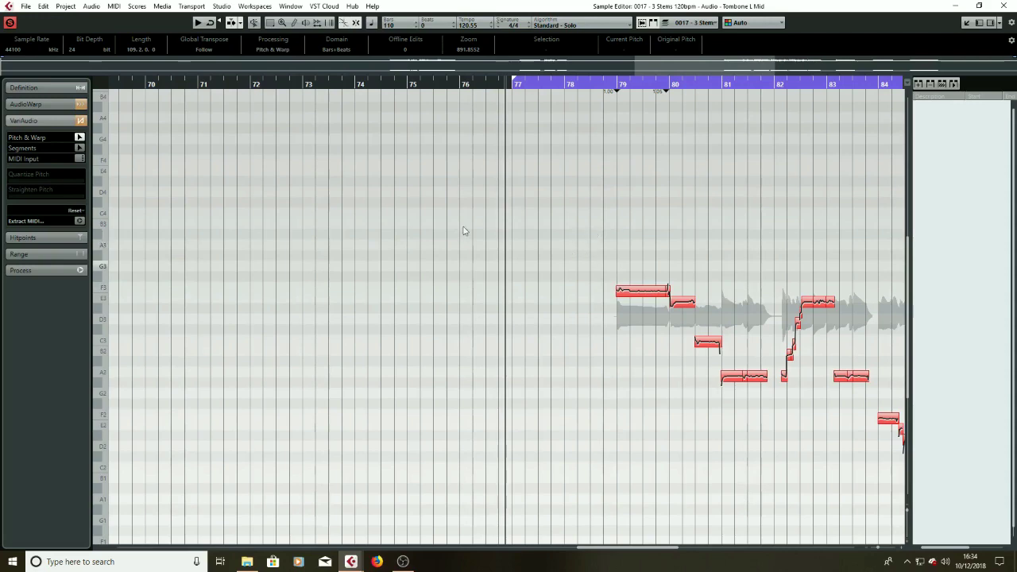
pyautogui.moveTo(581, 231)
pyautogui.mouseDown()
pyautogui.moveTo(657, 288)
pyautogui.moveTo(589, 244)
pyautogui.mouseUp()
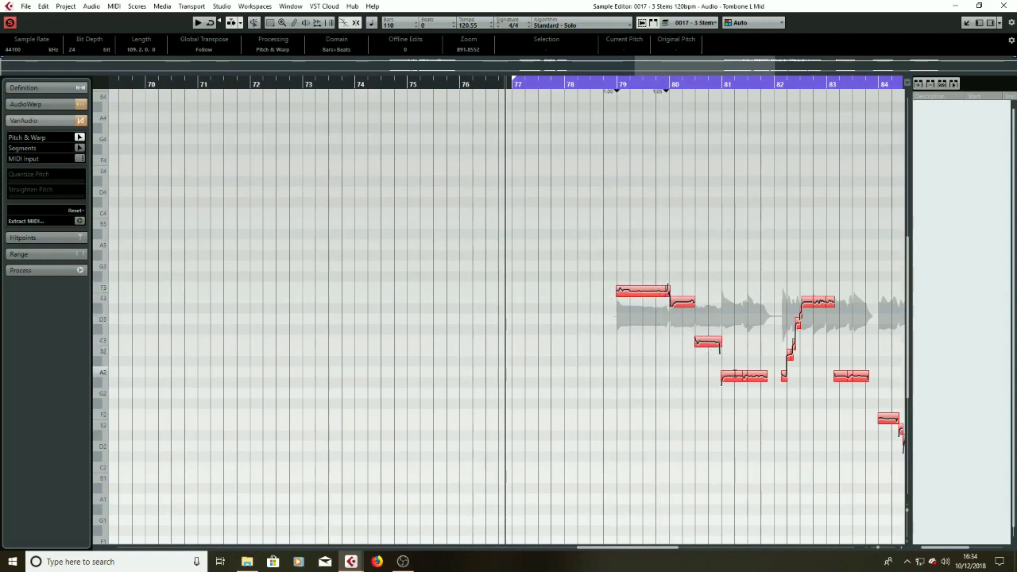
pyautogui.moveTo(610, 245); pyautogui.dragTo(699, 329)
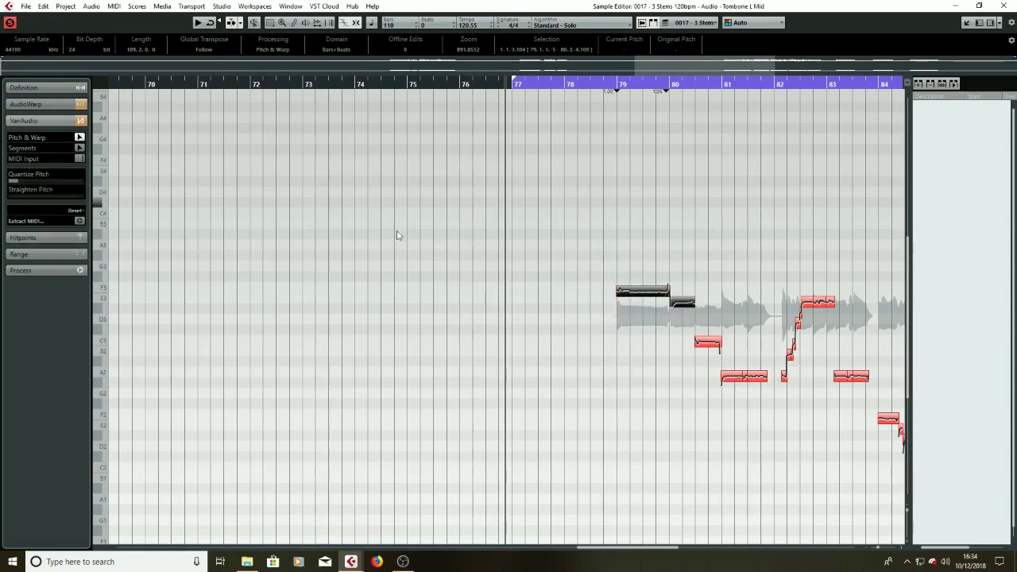
# - Quantize the first bar-79 note toward F3 and fully straighten its pitch curve
pyautogui.moveTo(613, 266); pyautogui.dragTo(666, 322)
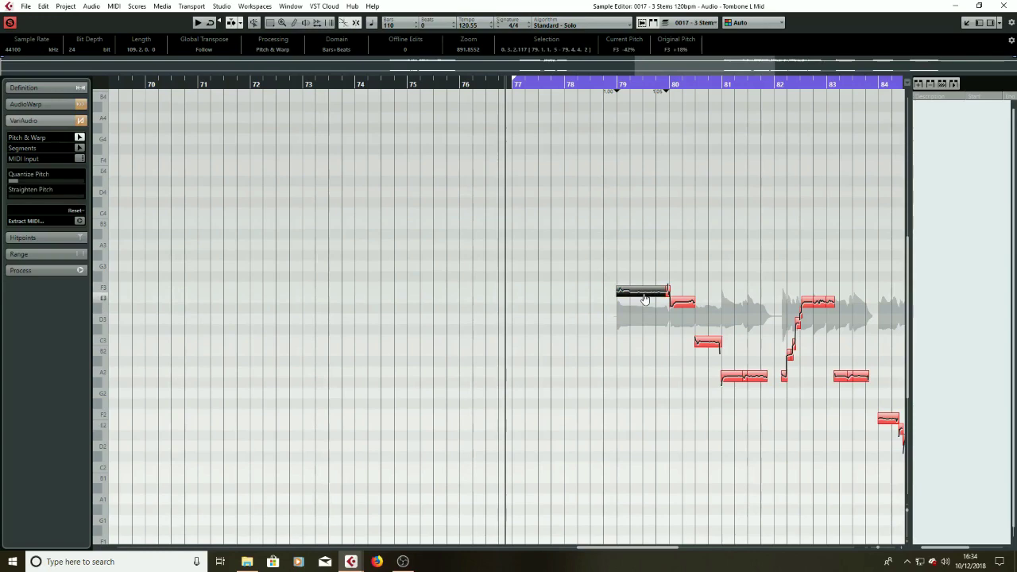
pyautogui.moveTo(15, 181); pyautogui.dragTo(65, 201)
pyautogui.click(541, 296)
pyautogui.click(626, 289)
pyautogui.moveTo(26, 197); pyautogui.dragTo(101, 210)
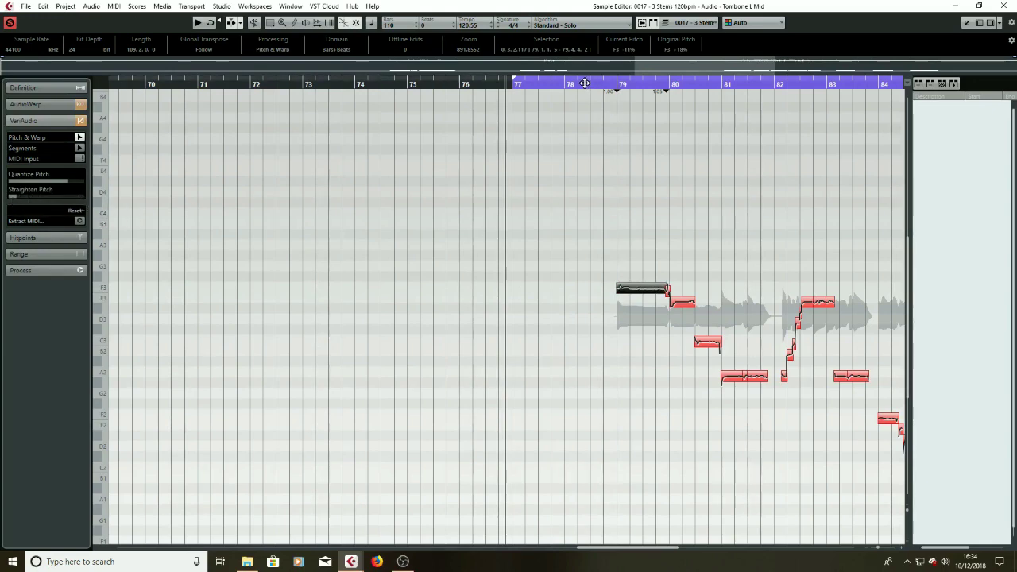
# - Set the playback position in bar 78 and audition the corrected phrase
pyautogui.moveTo(580, 84); pyautogui.dragTo(589, 84)
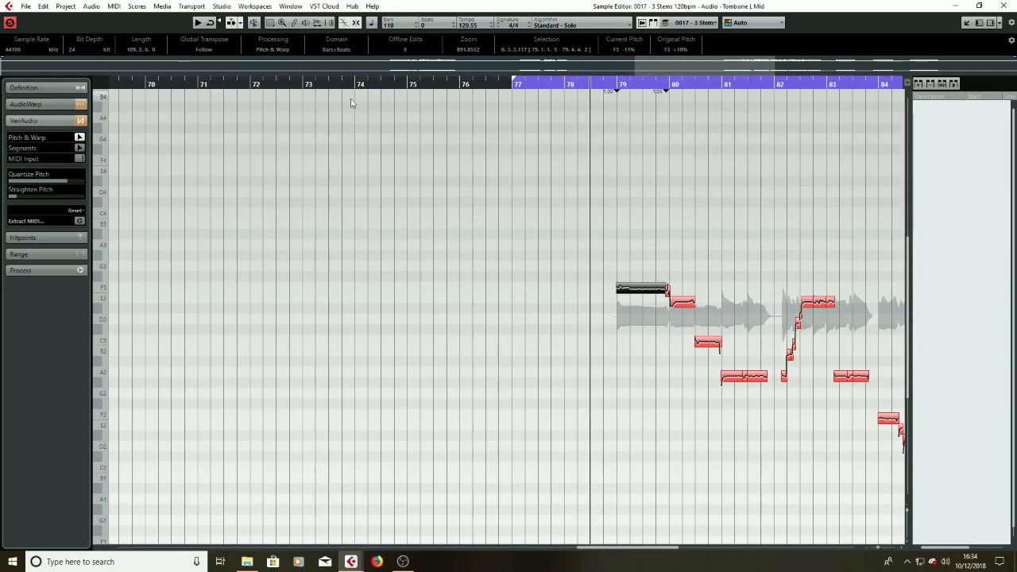
pyautogui.click(578, 84)
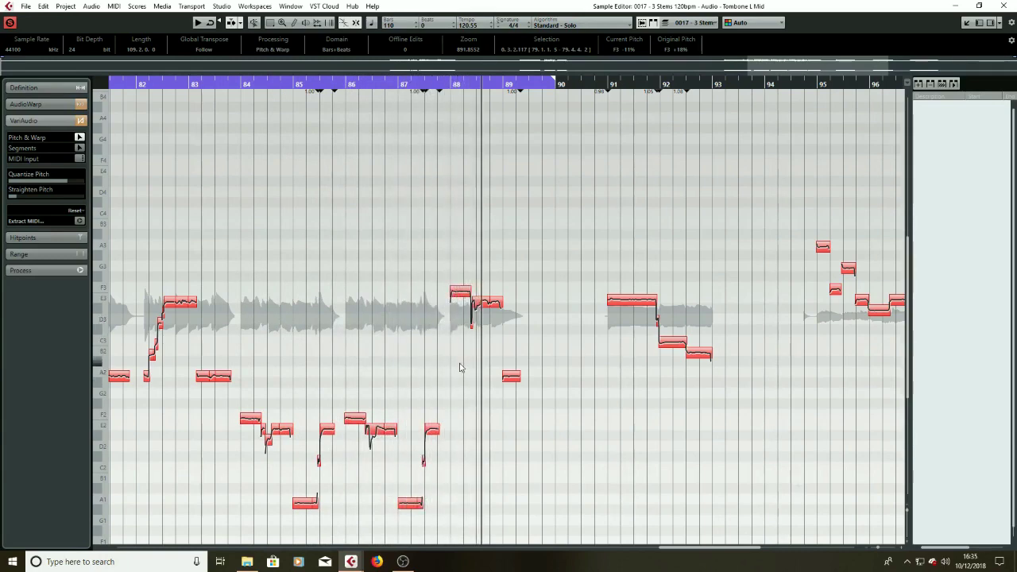
pyautogui.press('space')
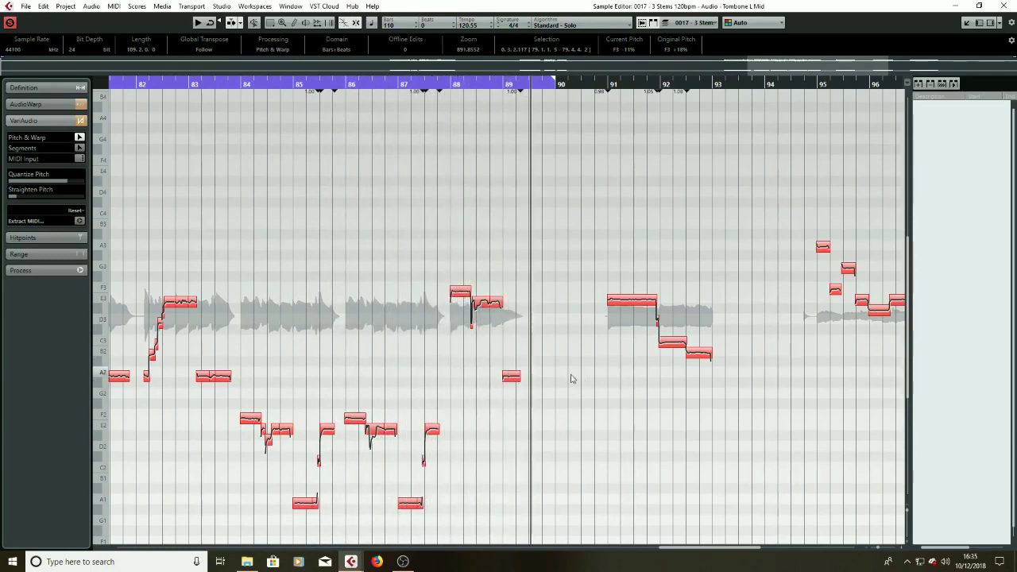
# - Close the separate Sample Editor window and scroll the track list back toward the Trombone tracks
pyautogui.click(966, 22)
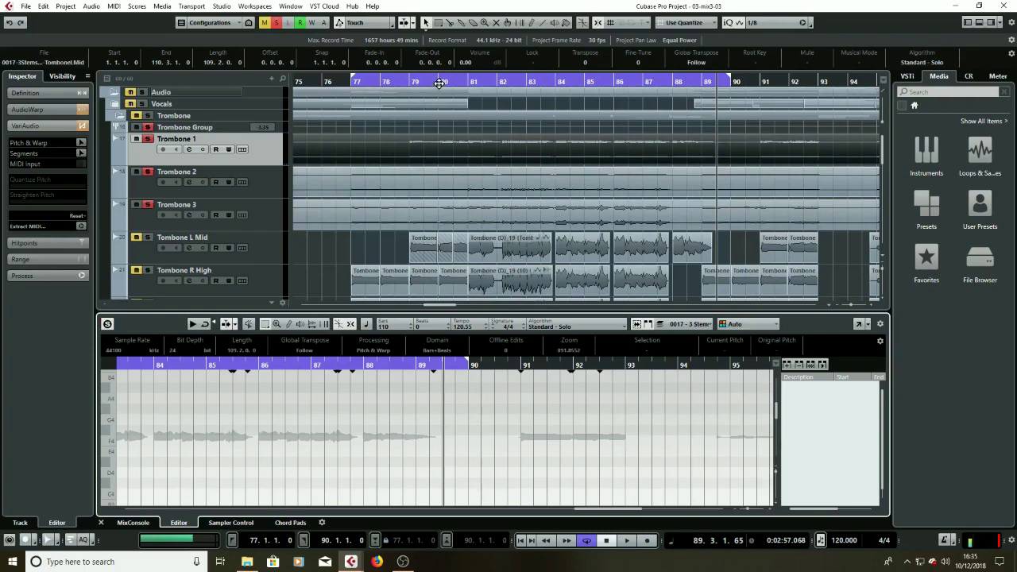
pyautogui.click(372, 81)
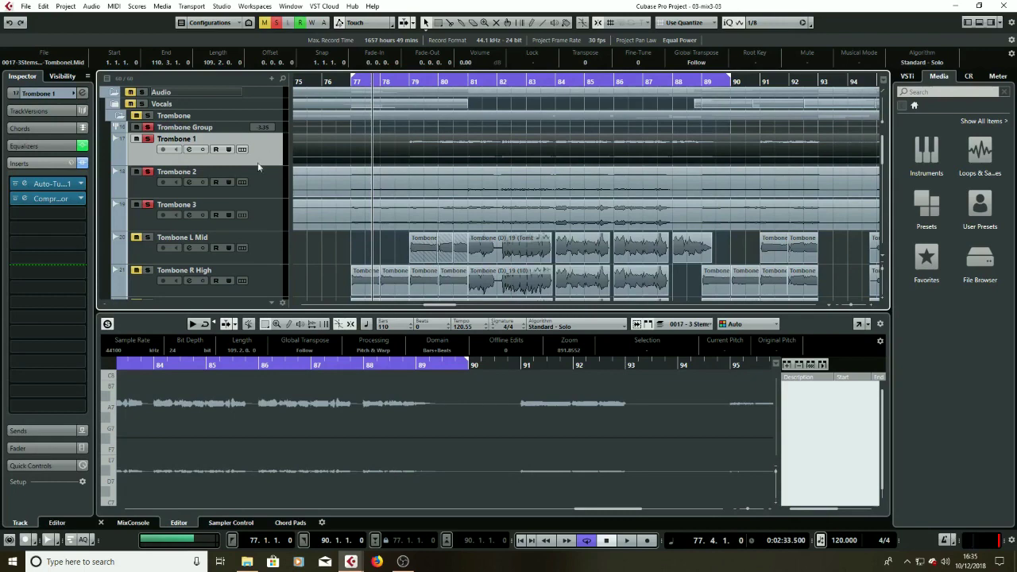
pyautogui.scroll(-10, 152, 204)
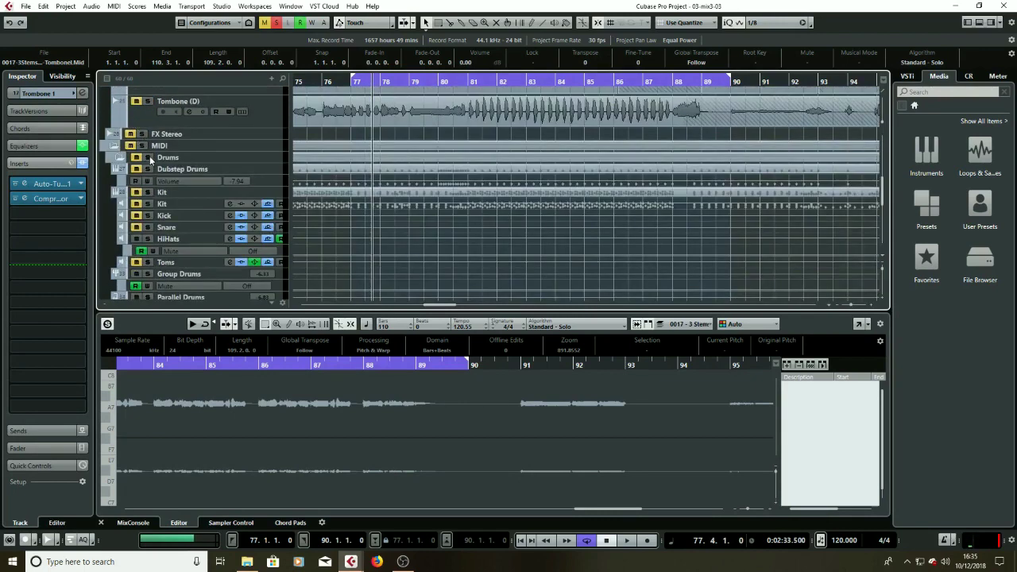
pyautogui.scroll(-3, 200, 199)
pyautogui.scroll(-3, 206, 191)
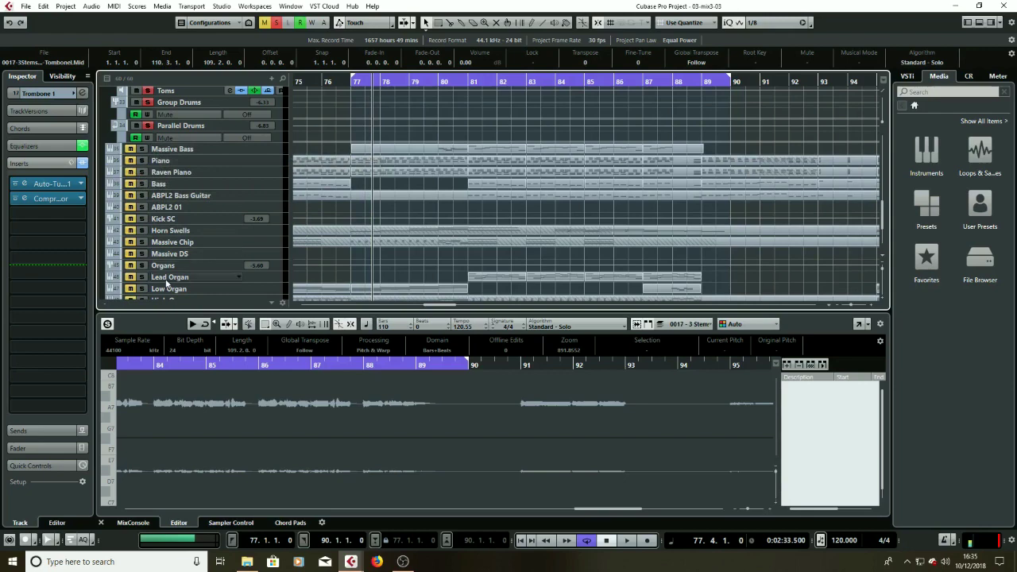
pyautogui.scroll(2, 159, 282)
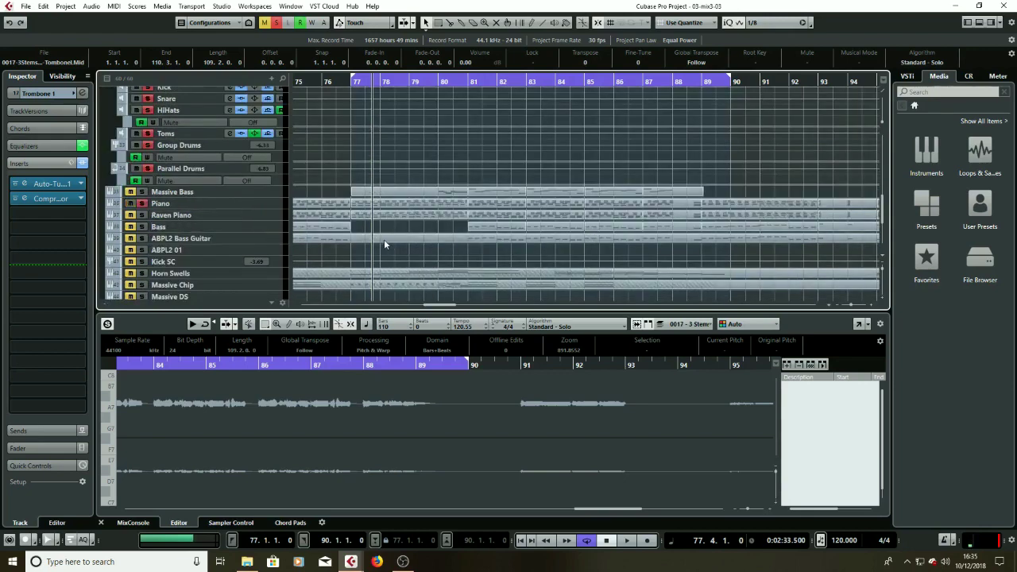
# - Set the playback position just past bar 78 and start playback
pyautogui.click(348, 80)
pyautogui.click(383, 83)
pyautogui.scroll(5, 198, 217)
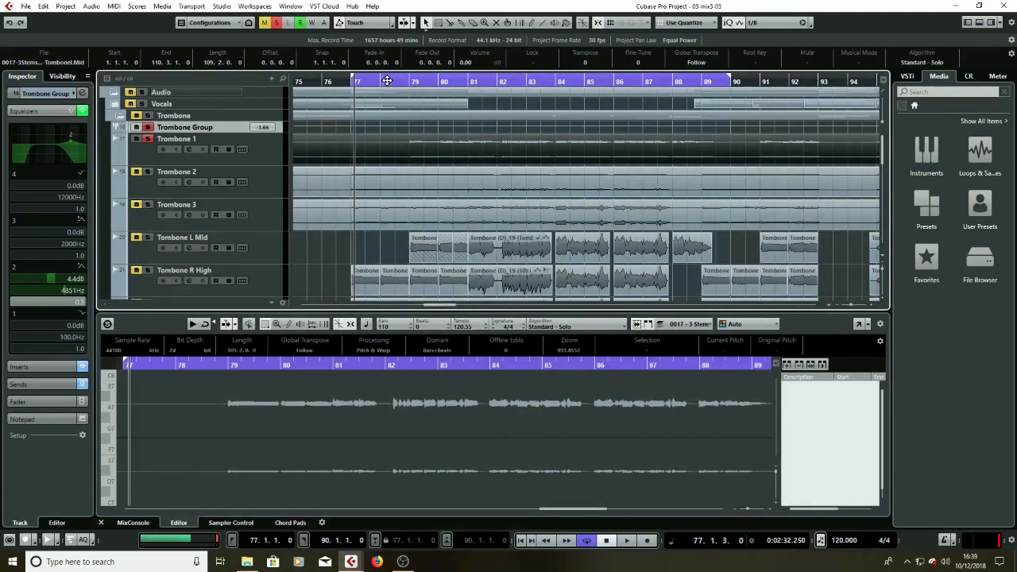
pyautogui.click(387, 81)
# - Open the Tombone L Mid event in a full-window Sample Editor and select all pitch segments
pyautogui.doubleClick(445, 154)
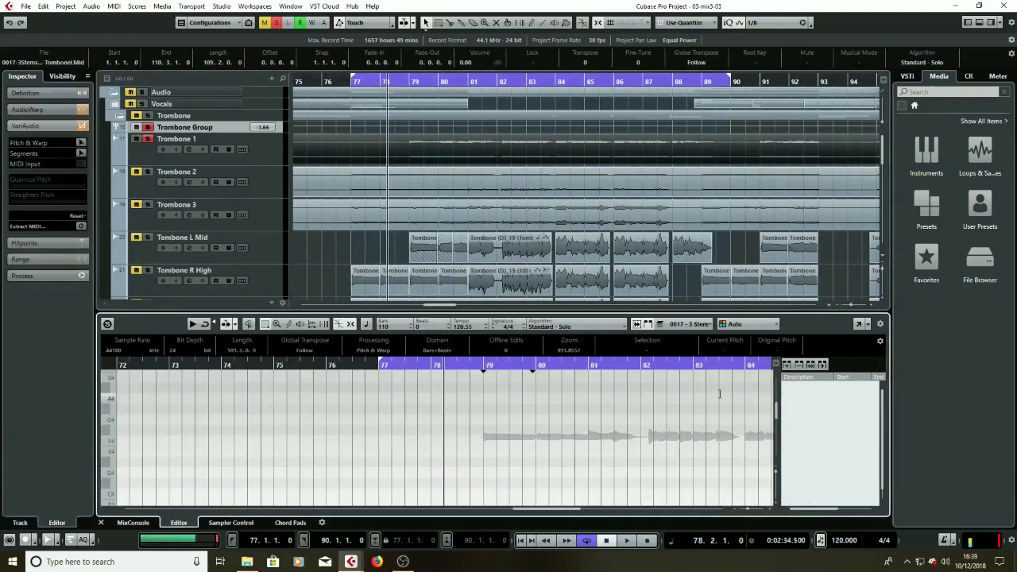
pyautogui.click(857, 324)
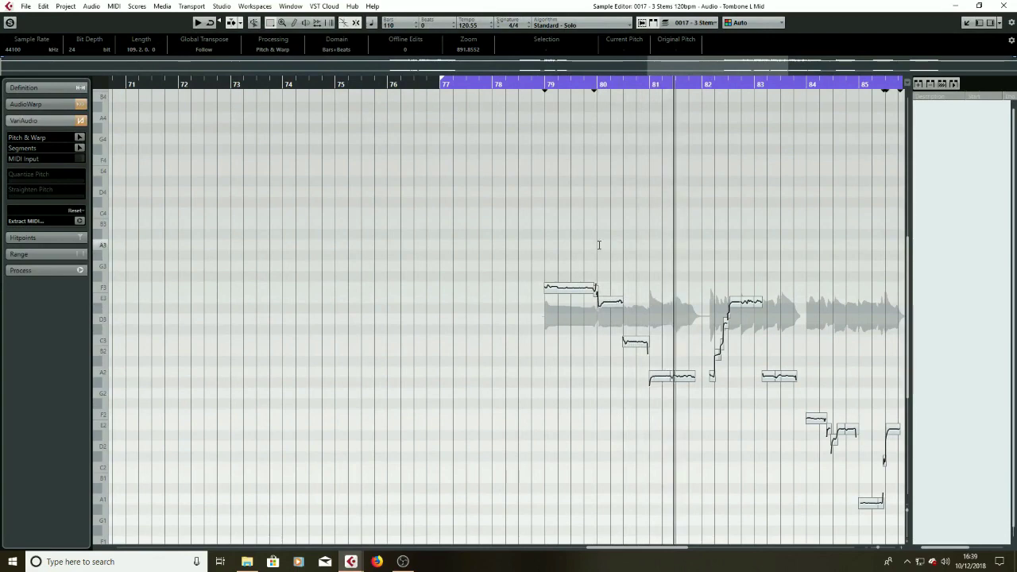
pyautogui.hotkey('ctrl', 'a')
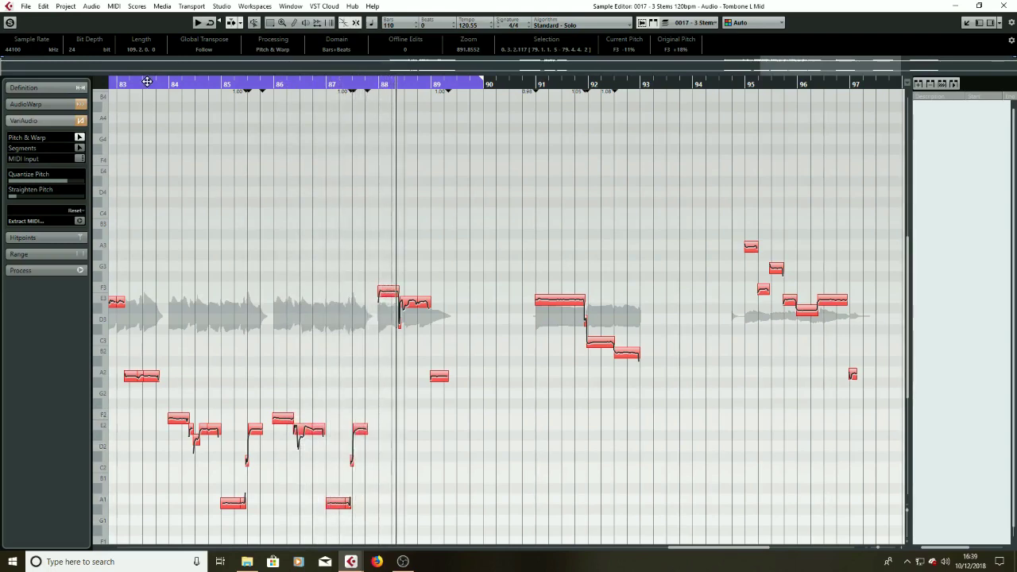
pyautogui.press('space')
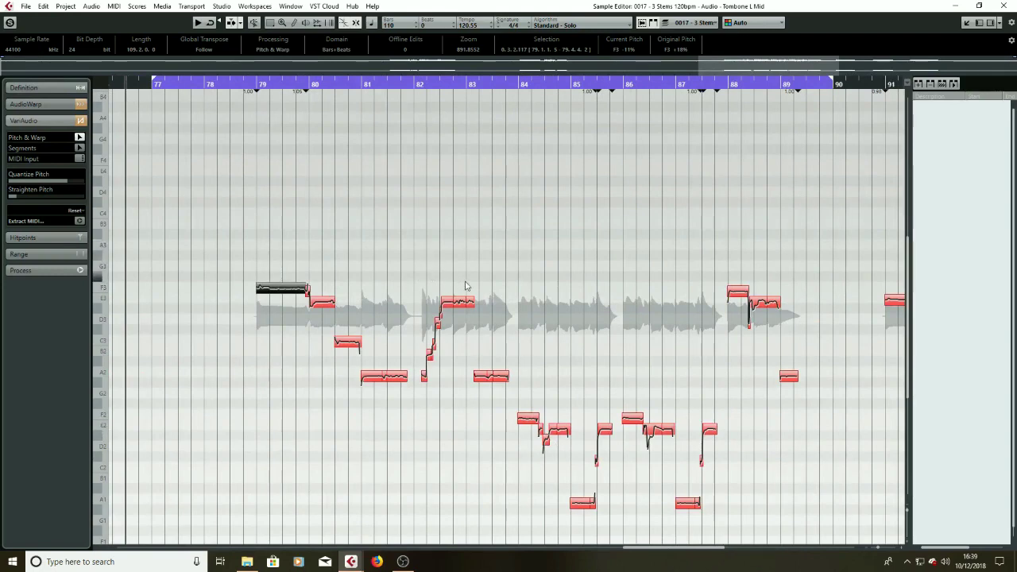
pyautogui.scroll(3, 447, 311)
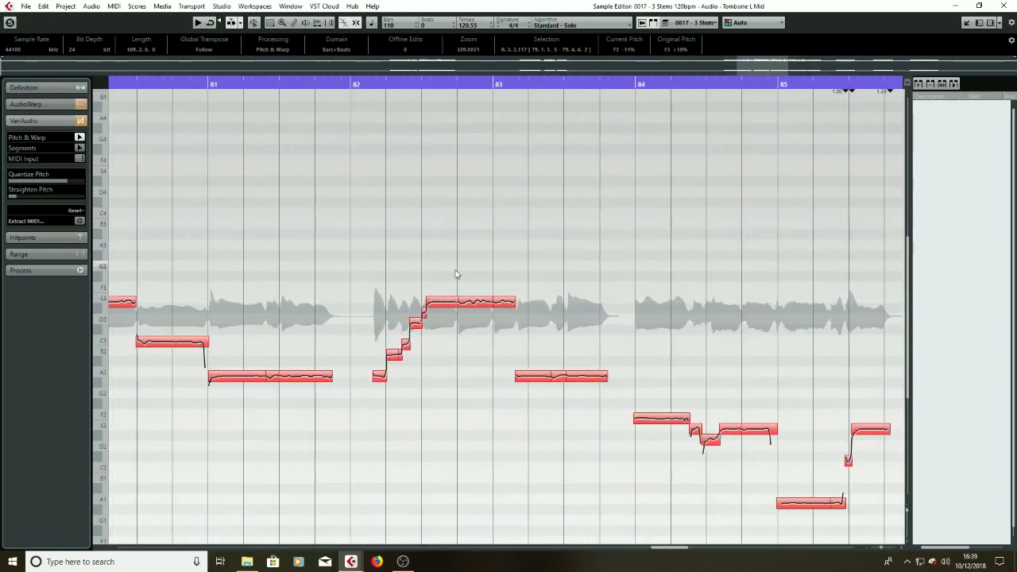
# - Slightly straighten the pitch of the A2 note, then of the E3 and C3 notes
pyautogui.click(494, 307)
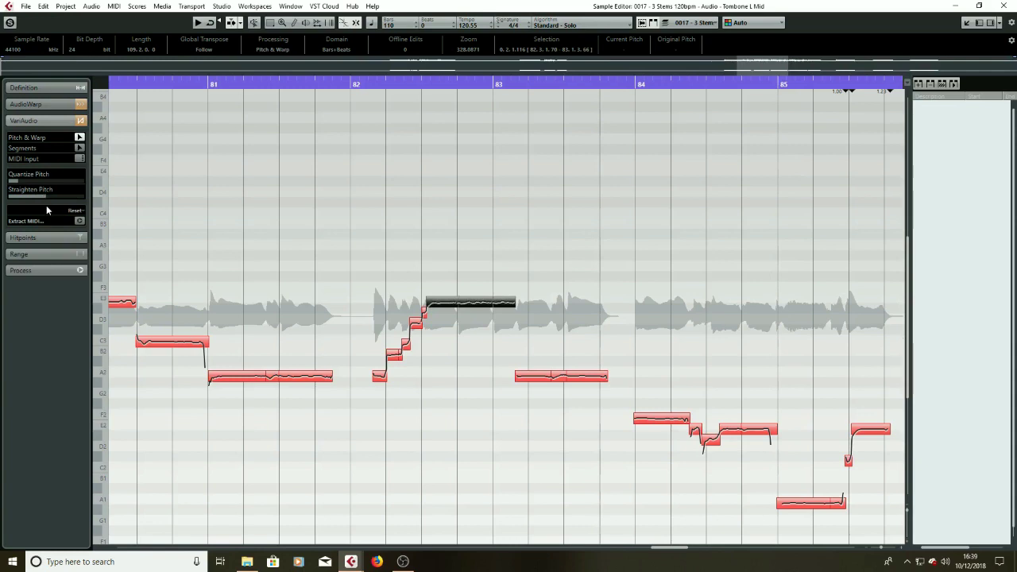
pyautogui.moveTo(237, 345); pyautogui.dragTo(329, 412)
pyautogui.moveTo(15, 197); pyautogui.dragTo(33, 200)
pyautogui.moveTo(170, 84); pyautogui.dragTo(67, 87)
pyautogui.moveTo(370, 263); pyautogui.dragTo(447, 401)
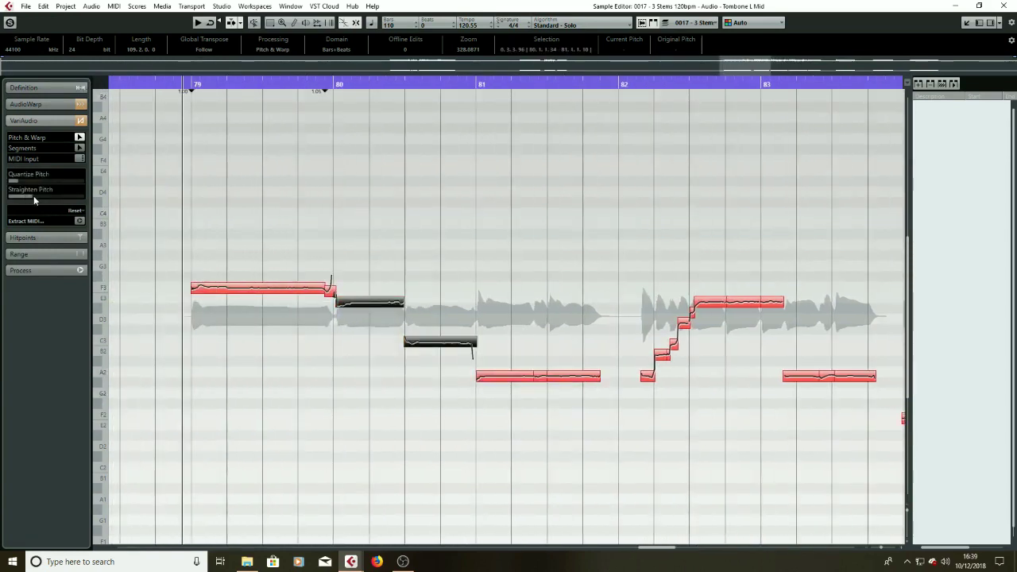
pyautogui.moveTo(33, 196); pyautogui.dragTo(46, 195)
# - Quantize the notes across bars 84–89 onto exact semitones and play back from bar 78
pyautogui.moveTo(216, 204); pyautogui.dragTo(839, 533)
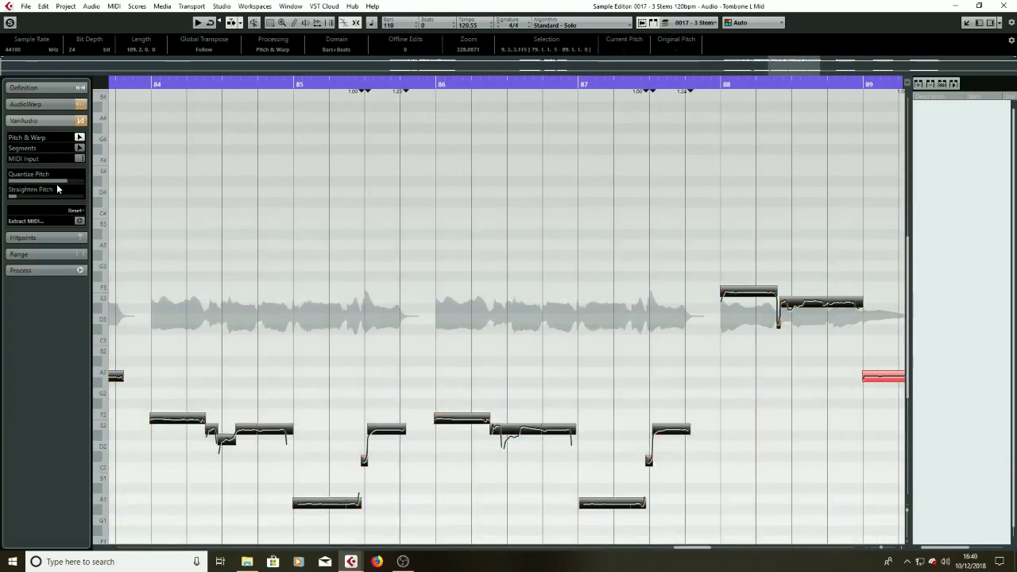
pyautogui.moveTo(64, 182)
pyautogui.mouseDown()
pyautogui.moveTo(91, 192)
pyautogui.moveTo(54, 194)
pyautogui.moveTo(65, 195)
pyautogui.mouseUp()
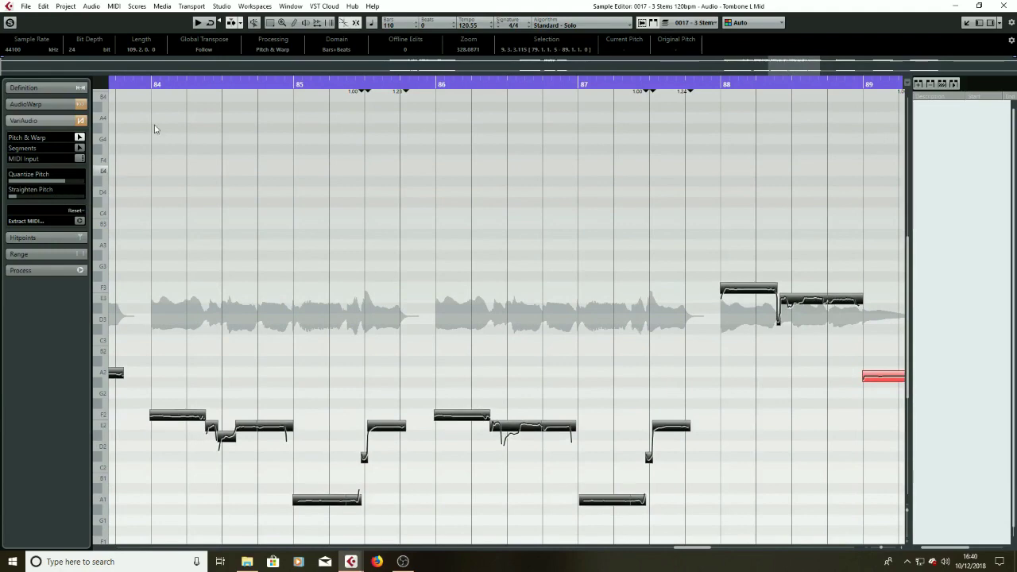
pyautogui.moveTo(179, 85); pyautogui.dragTo(213, 107)
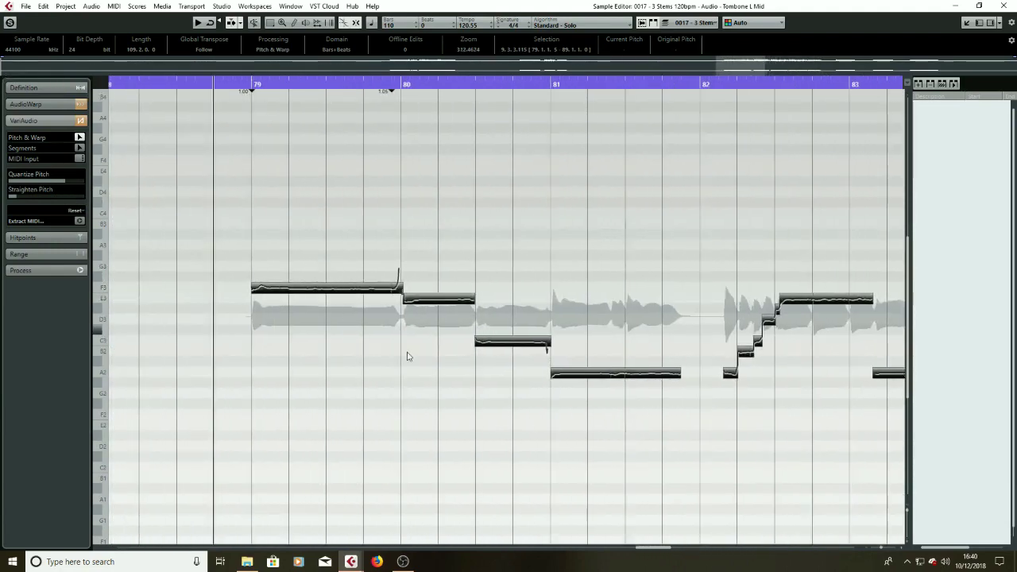
pyautogui.press('space')
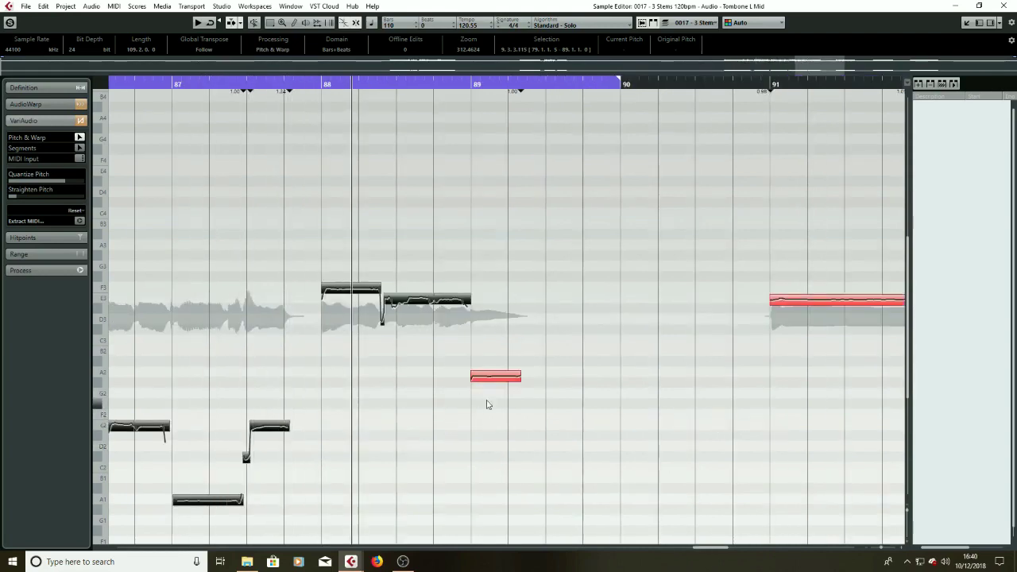
# - Dock the editor, solo Trombone 2, return to bar 76 and load the Tombone R High clip
pyautogui.click(966, 23)
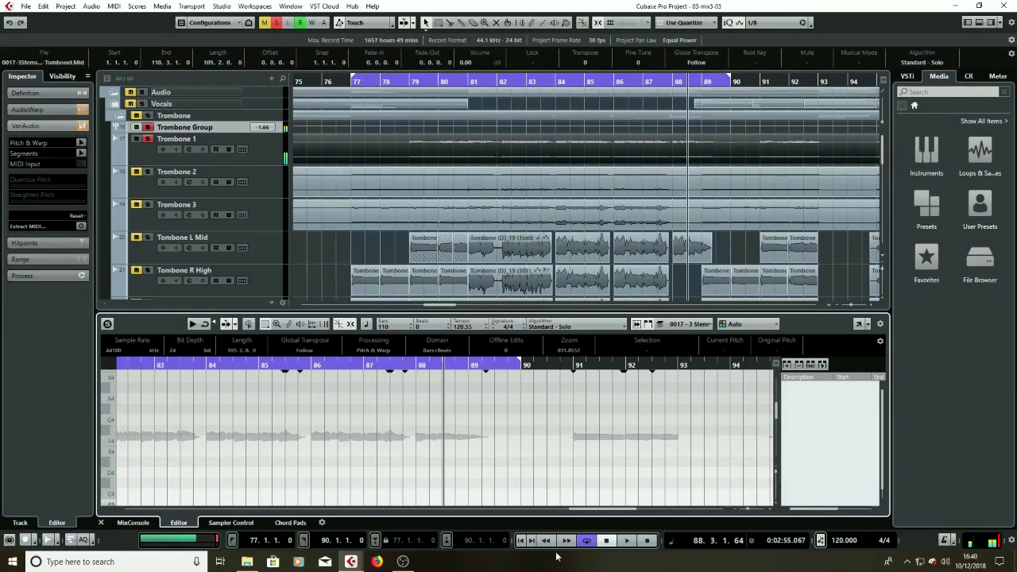
pyautogui.click(143, 172)
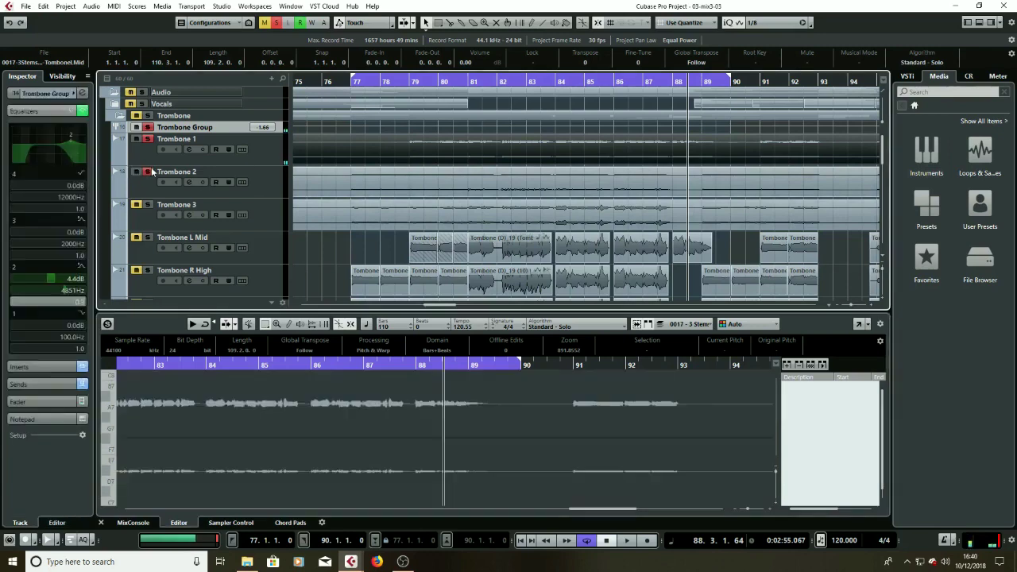
pyautogui.click(259, 151)
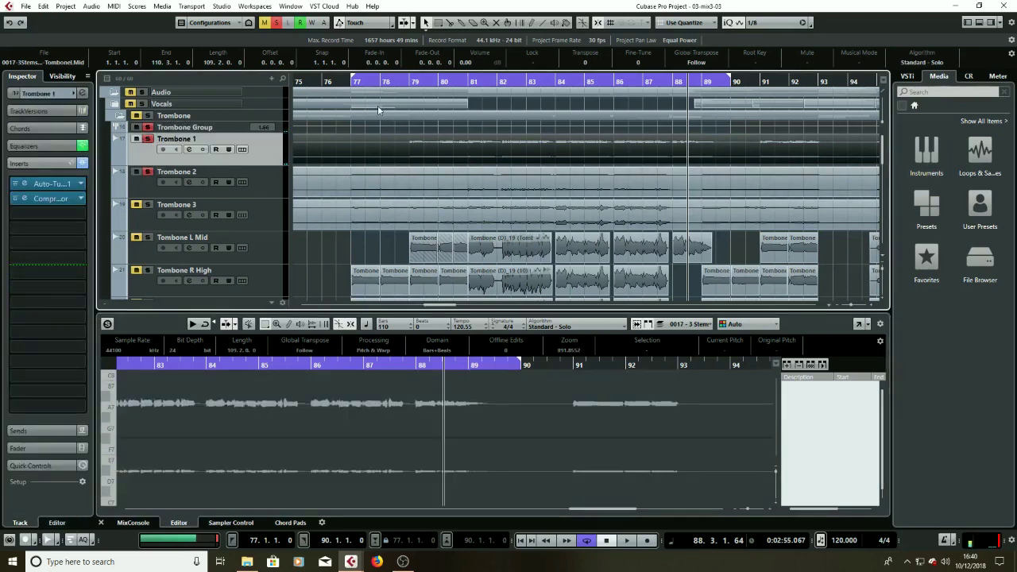
pyautogui.moveTo(359, 85); pyautogui.dragTo(340, 83)
pyautogui.click(625, 243)
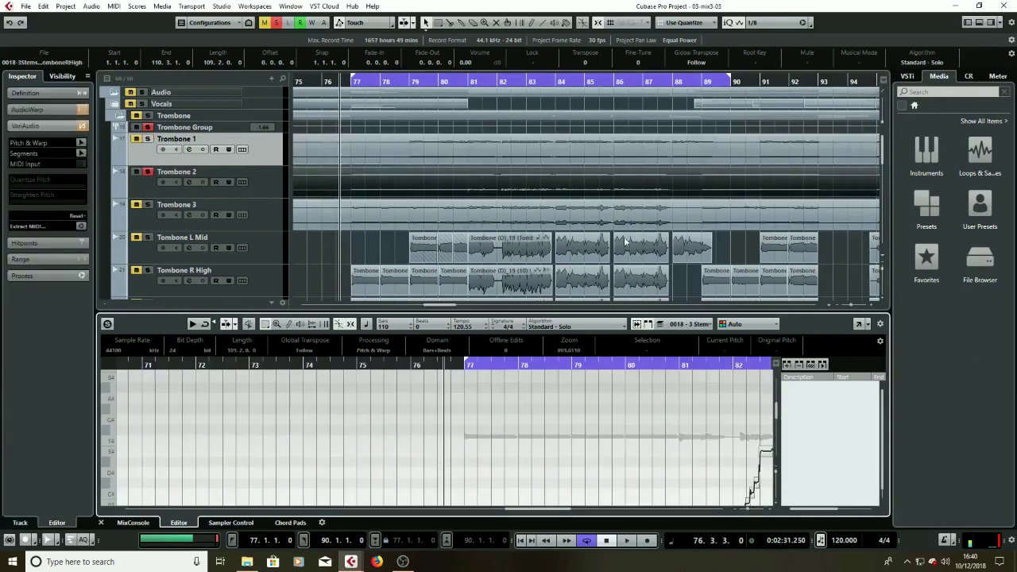
# - In a full-size R High editor, raise the bar-78 note slightly and shift the bar-79 note's start
pyautogui.click(859, 324)
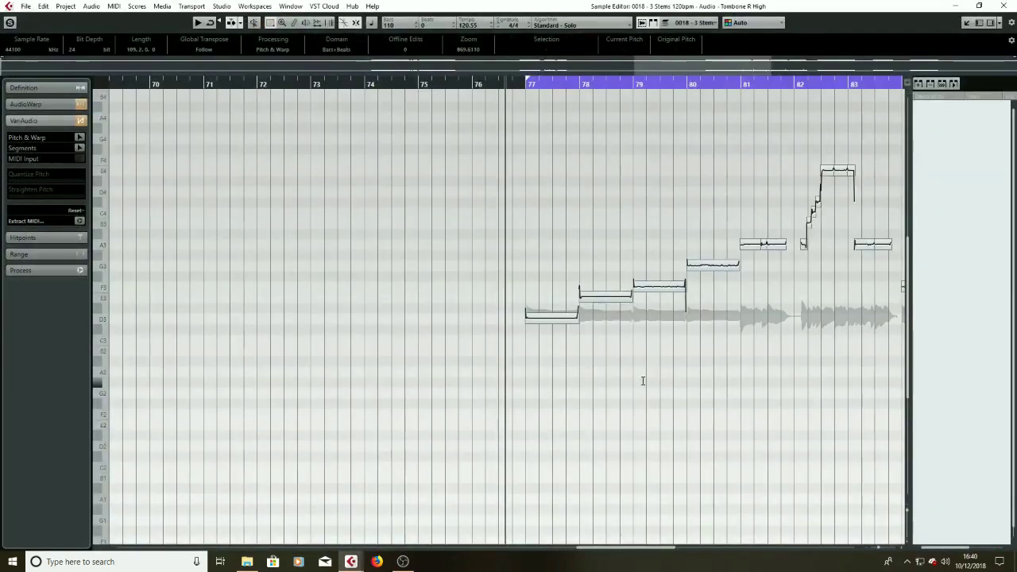
pyautogui.keyDown('ctrl'); pyautogui.scroll(4, 642, 380); pyautogui.keyUp('ctrl')
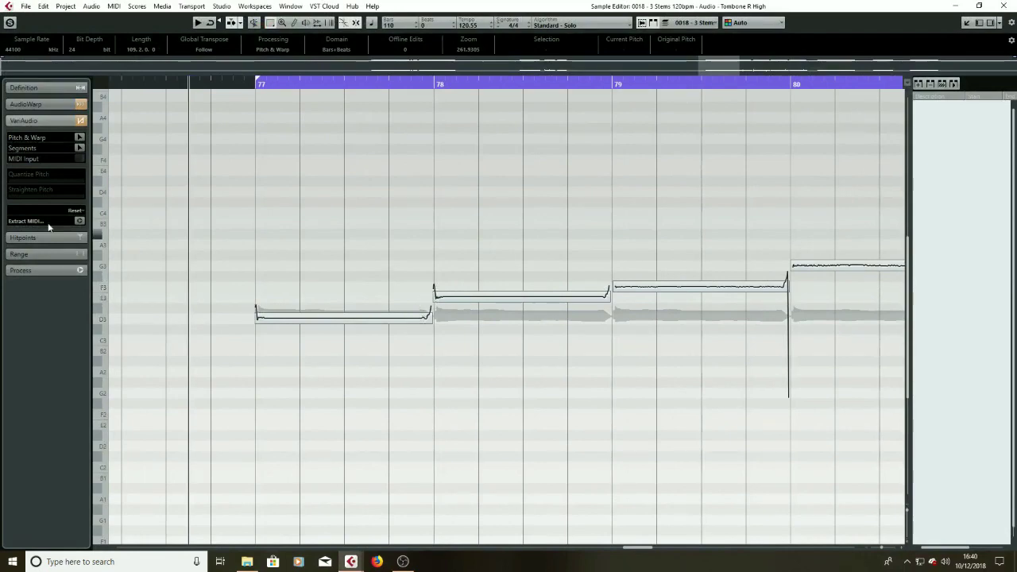
pyautogui.hotkey('ctrl', 'a')
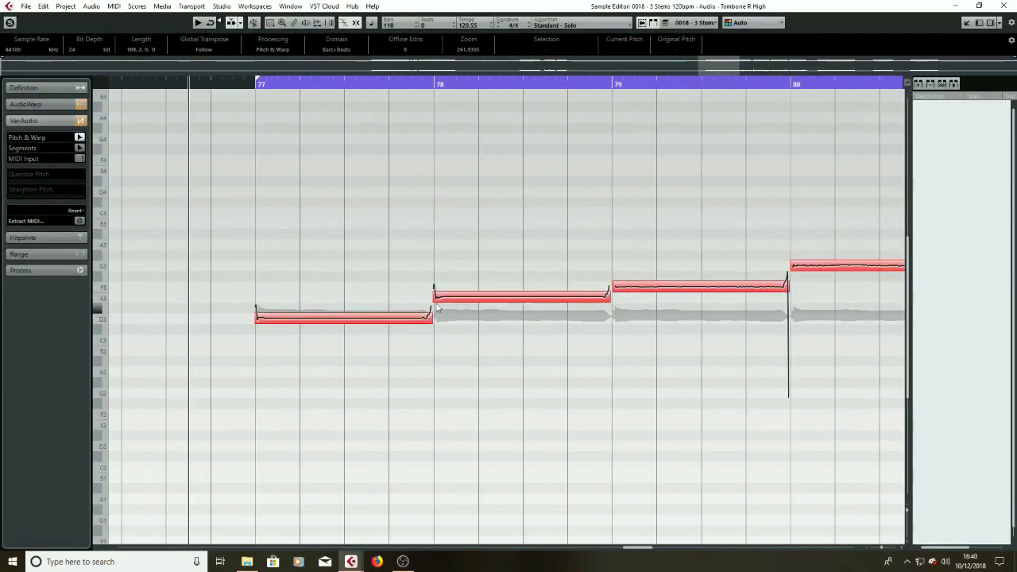
pyautogui.moveTo(435, 297); pyautogui.dragTo(451, 293)
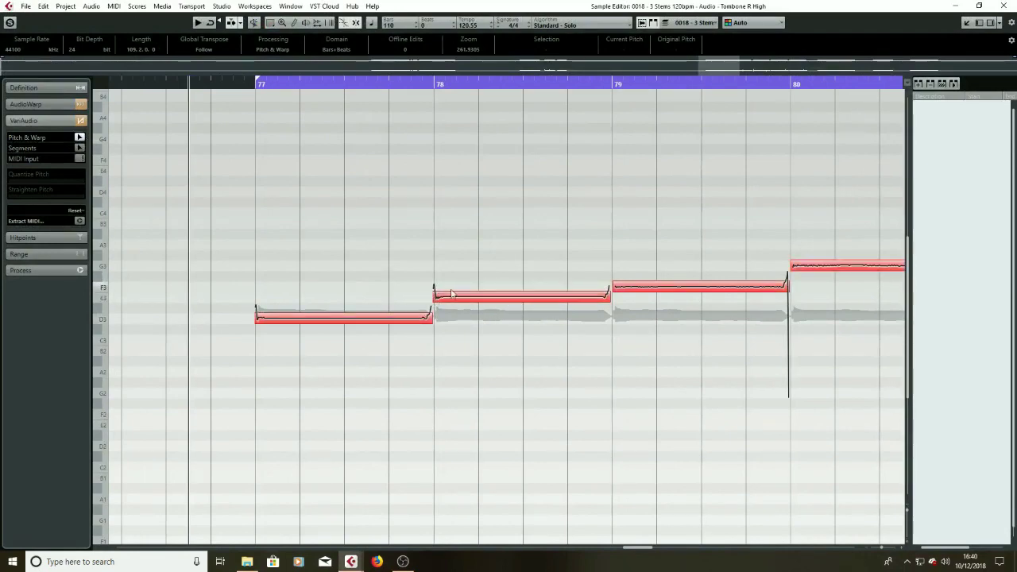
pyautogui.click(613, 288)
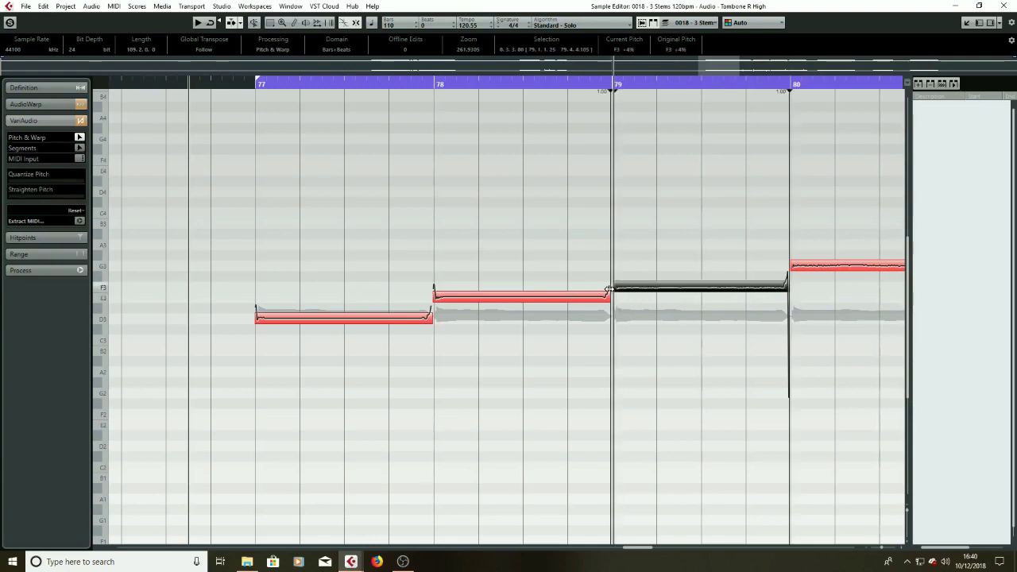
pyautogui.moveTo(614, 288)
pyautogui.mouseDown()
pyautogui.moveTo(603, 297)
pyautogui.moveTo(607, 289)
pyautogui.mouseUp()
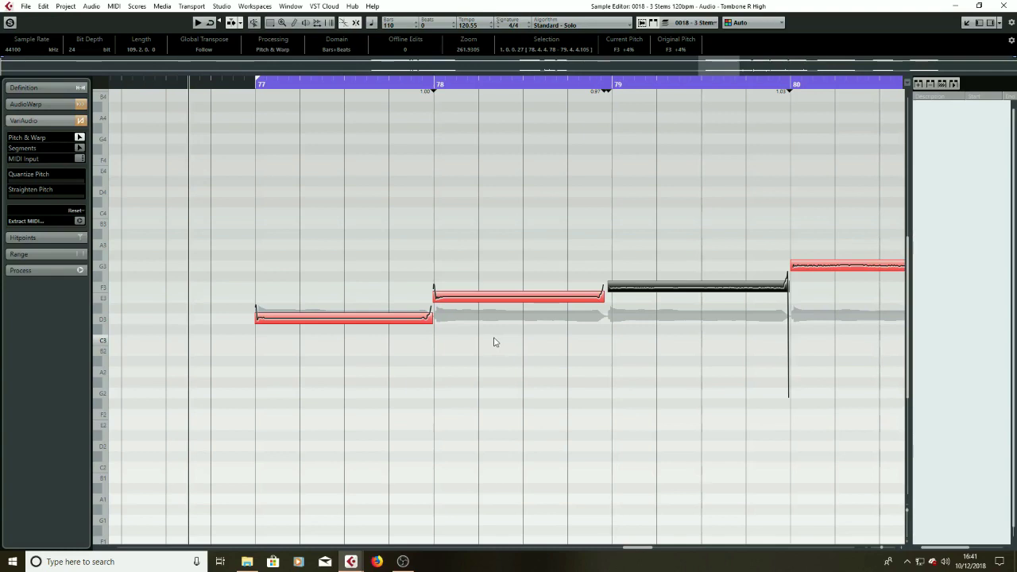
# - Play the Tombone R High line from just after bar 77 and switch to the default editing tool
pyautogui.click(244, 85)
pyautogui.press('space')
pyautogui.click(295, 316)
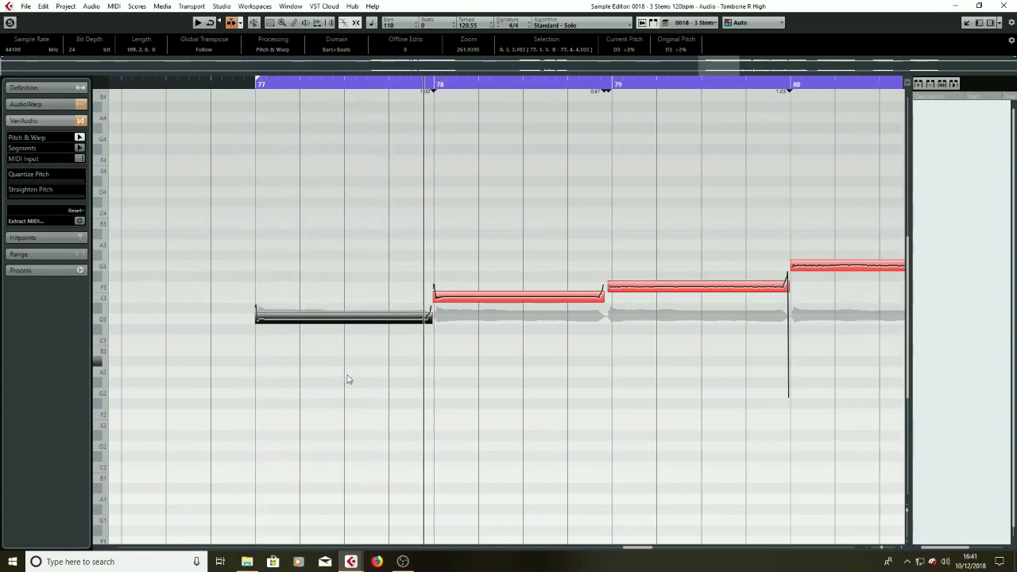
pyautogui.rightClick(496, 398)
pyautogui.click(497, 397)
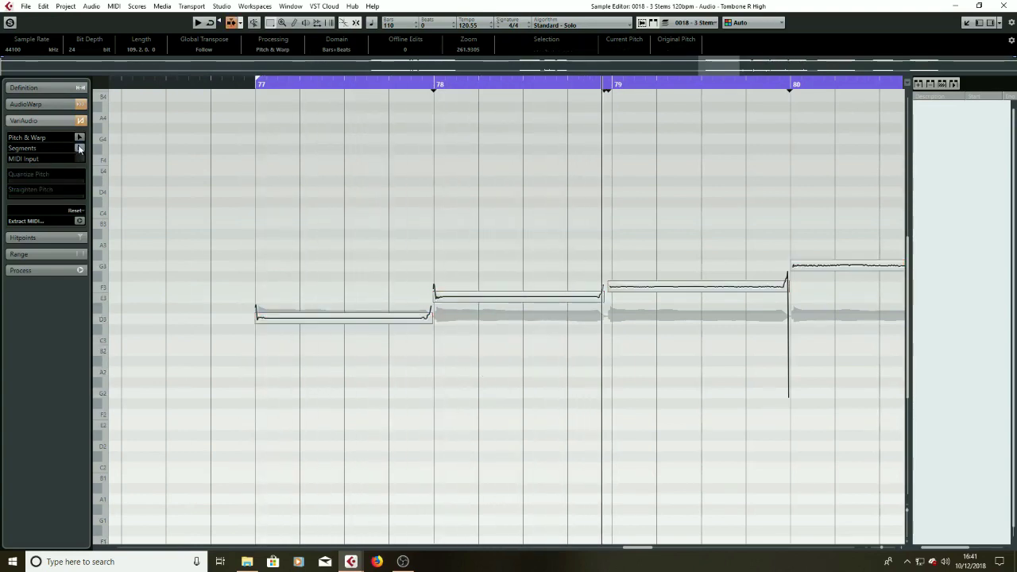
pyautogui.click(418, 292)
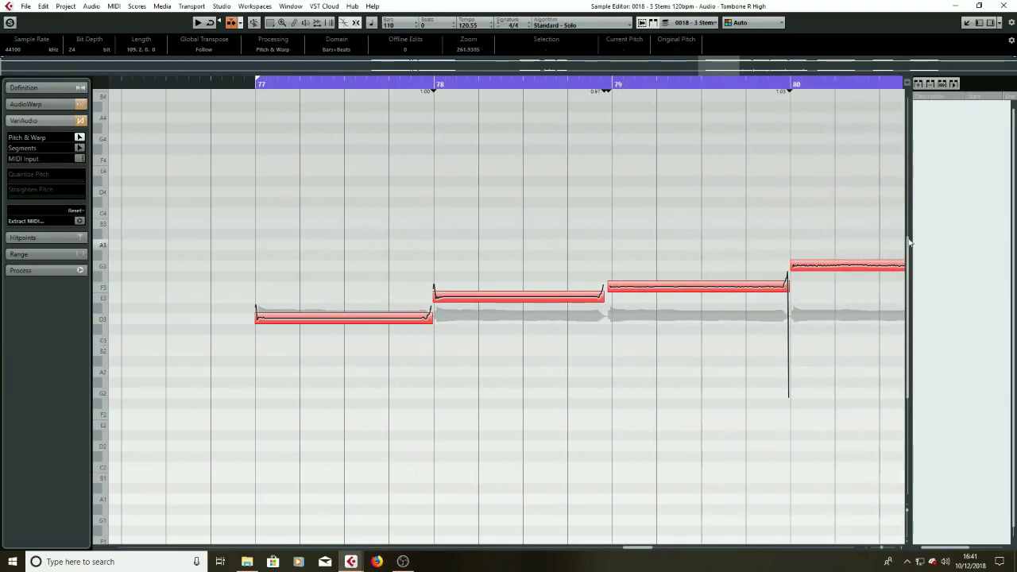
pyautogui.press('space')
pyautogui.scroll(-3, 794, 322)
pyautogui.scroll(-1, 794, 321)
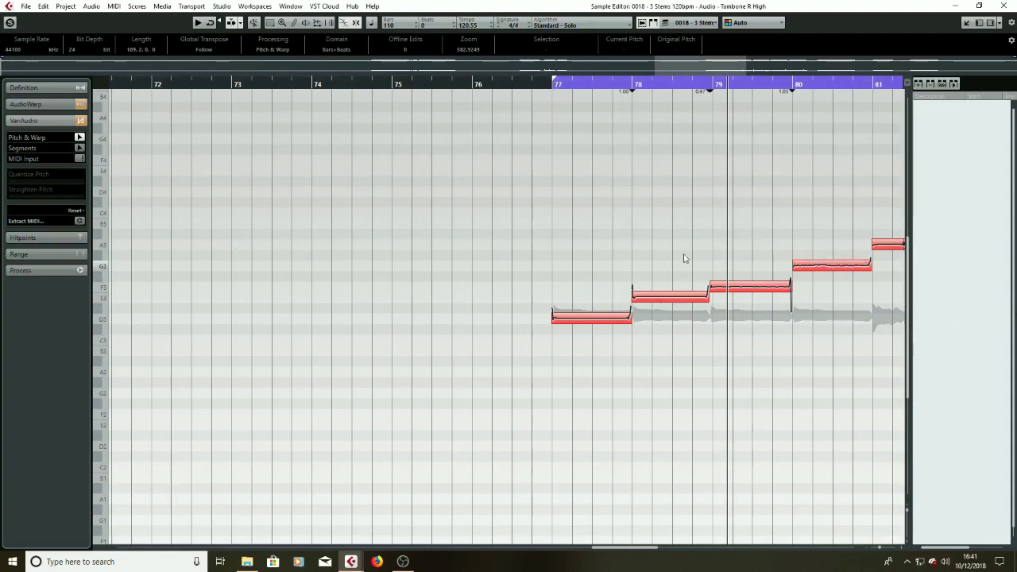
# - Split the bar-80 note and raise its second half from G3 to G#3
pyautogui.click(80, 149)
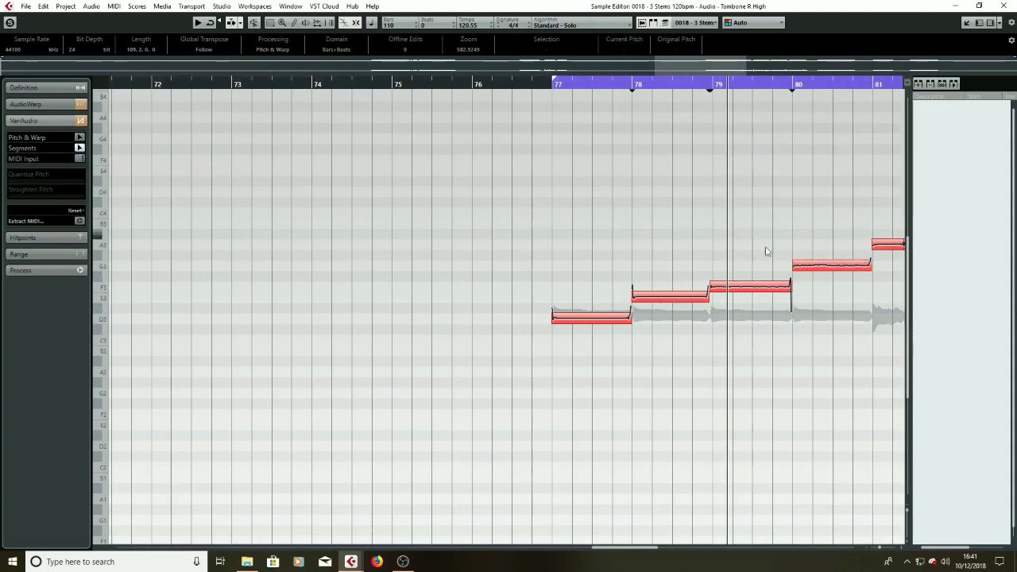
pyautogui.click(836, 271)
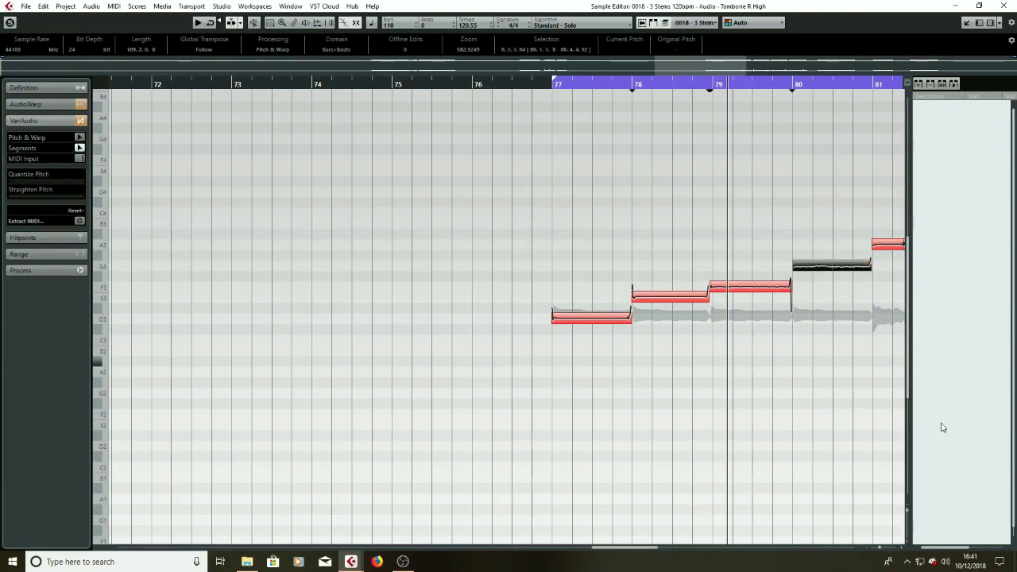
pyautogui.click(78, 137)
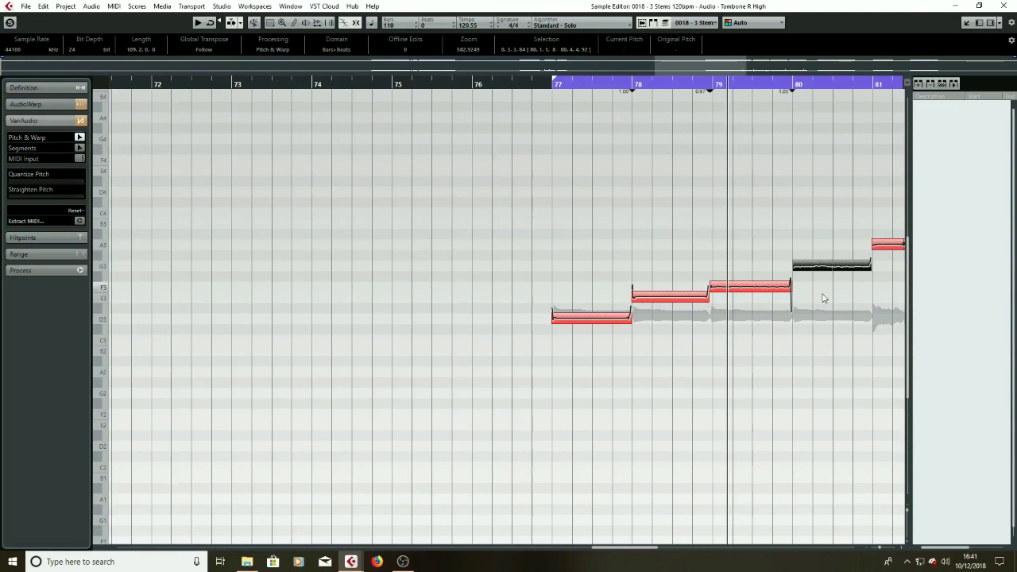
pyautogui.click(846, 289)
pyautogui.moveTo(851, 274); pyautogui.dragTo(851, 267)
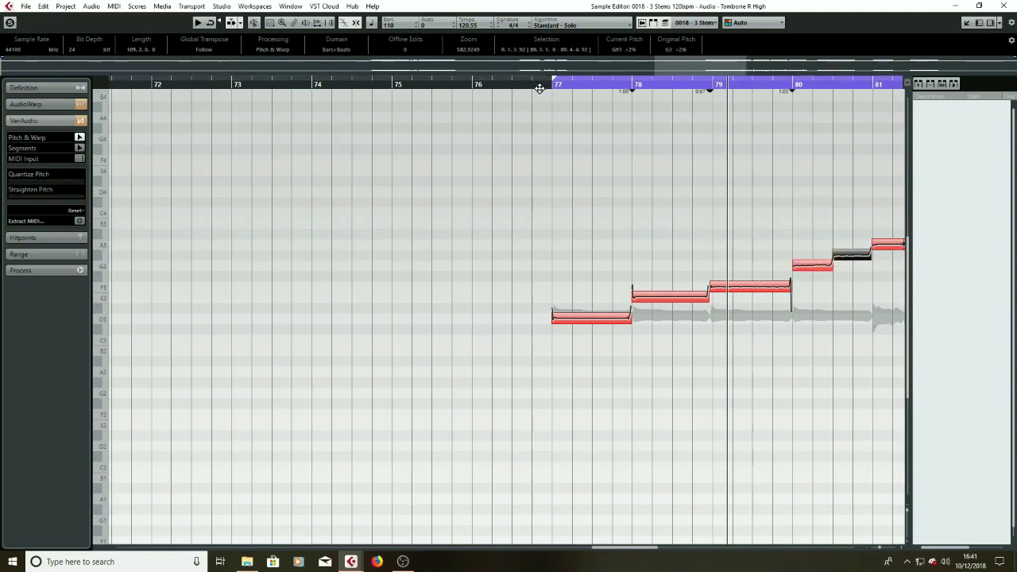
pyautogui.moveTo(546, 82); pyautogui.dragTo(532, 82)
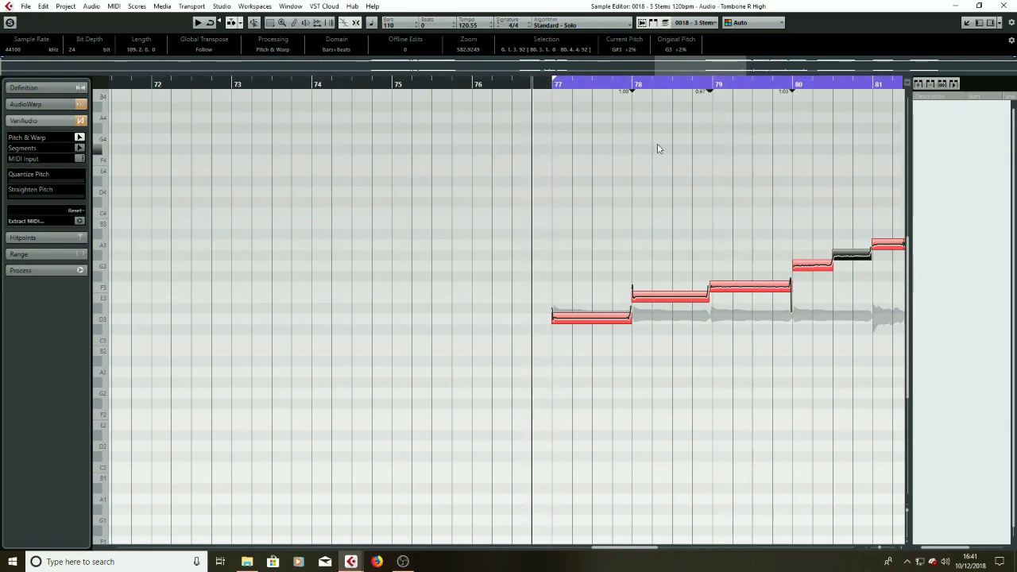
# - Select the three short segments near 84.2, partly straighten their pitch, and audition them
pyautogui.press('space')
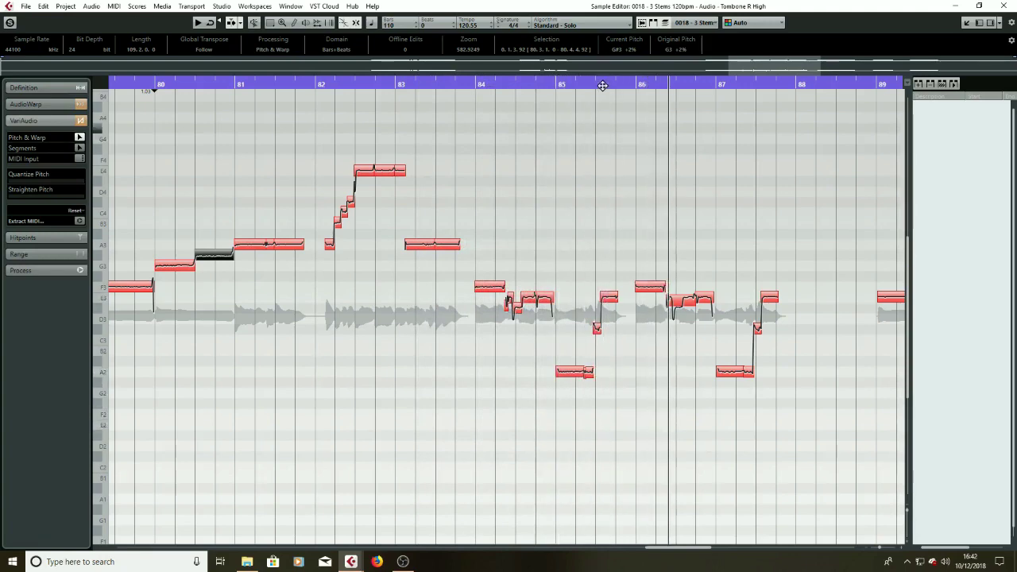
pyautogui.click(553, 83)
pyautogui.click(479, 83)
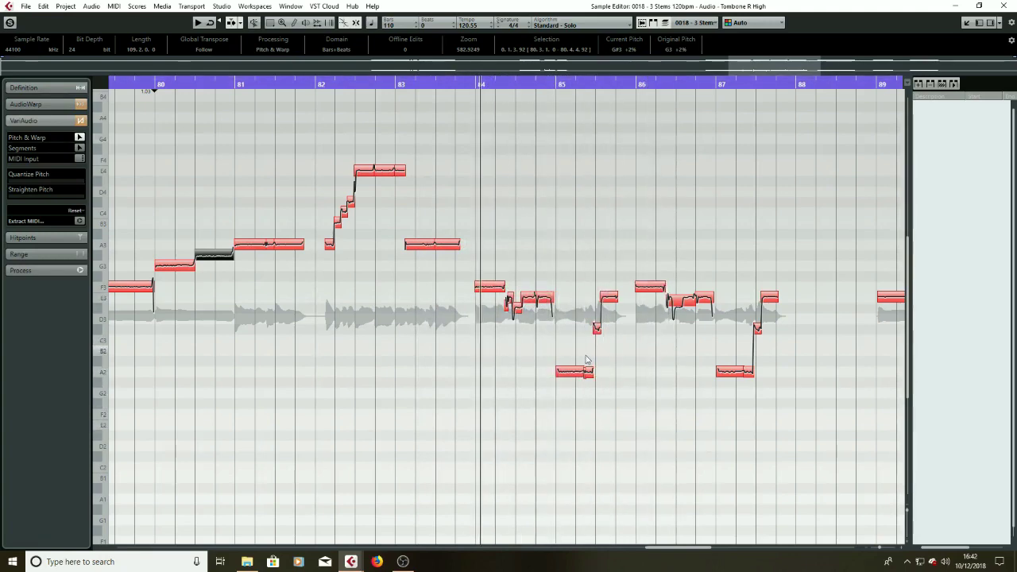
pyautogui.scroll(4, 590, 363)
pyautogui.click(265, 84)
pyautogui.moveTo(275, 259); pyautogui.dragTo(446, 332)
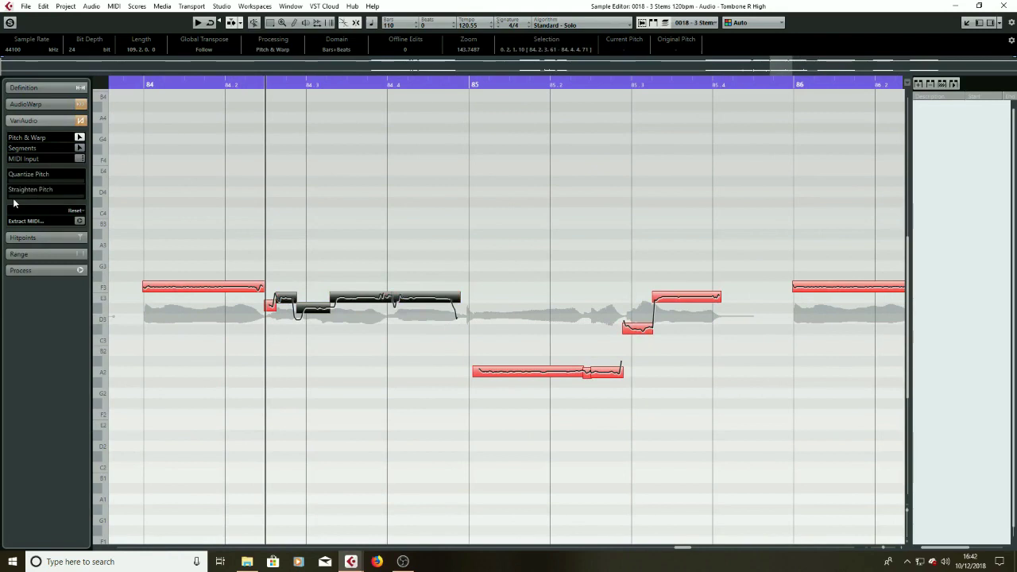
pyautogui.moveTo(17, 202); pyautogui.dragTo(39, 202)
pyautogui.press('space')
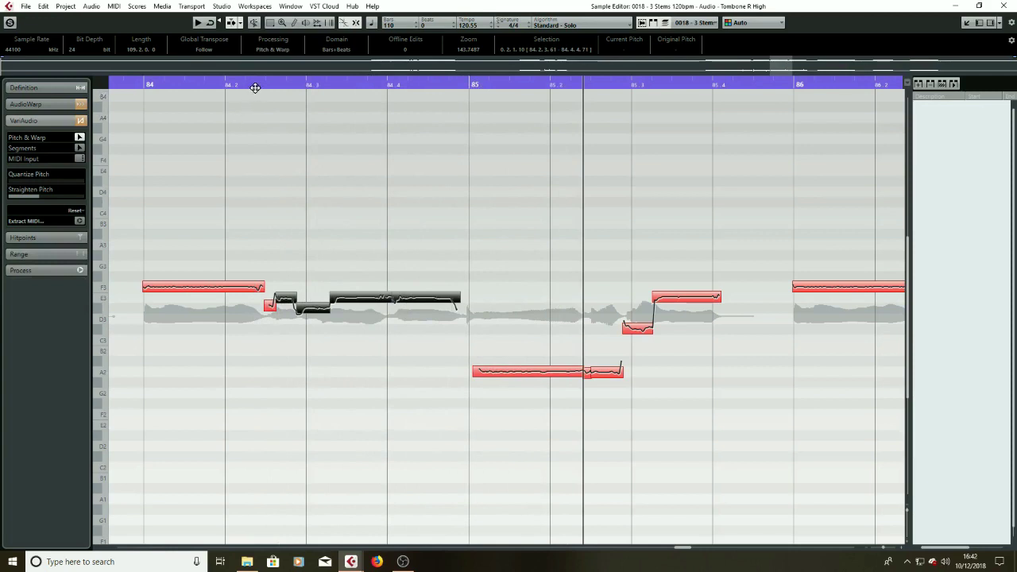
# - Fully straighten the three short segments' pitch, deselect them, and replay from bar 84
pyautogui.moveTo(255, 87); pyautogui.dragTo(315, 238)
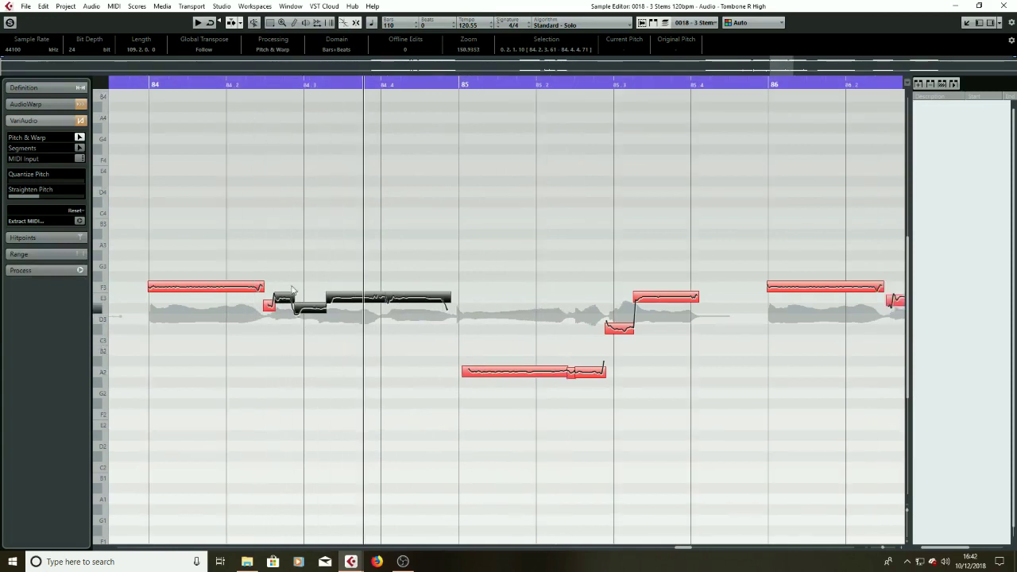
pyautogui.click(273, 288)
pyautogui.moveTo(268, 289); pyautogui.dragTo(320, 333)
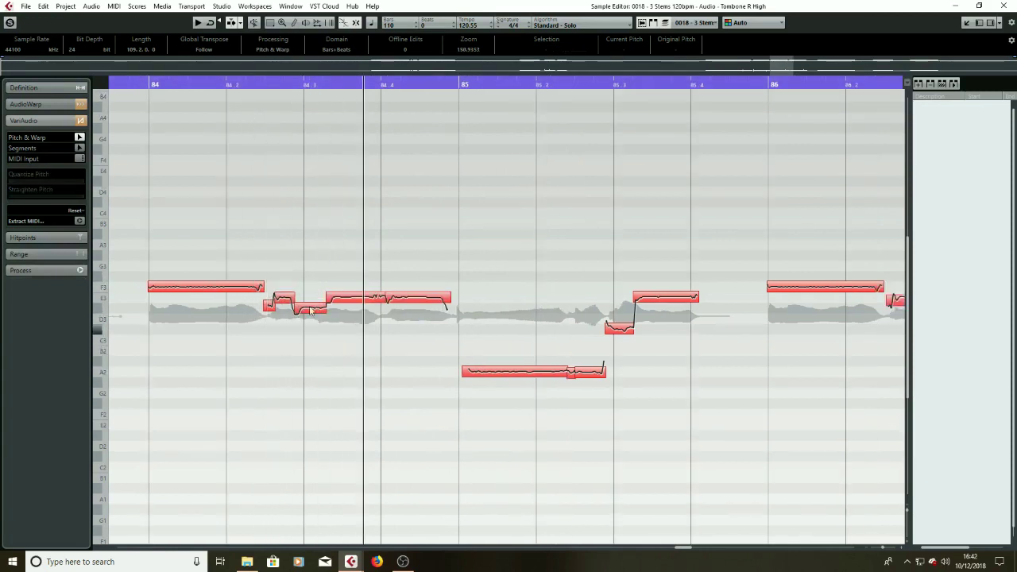
pyautogui.click(247, 82)
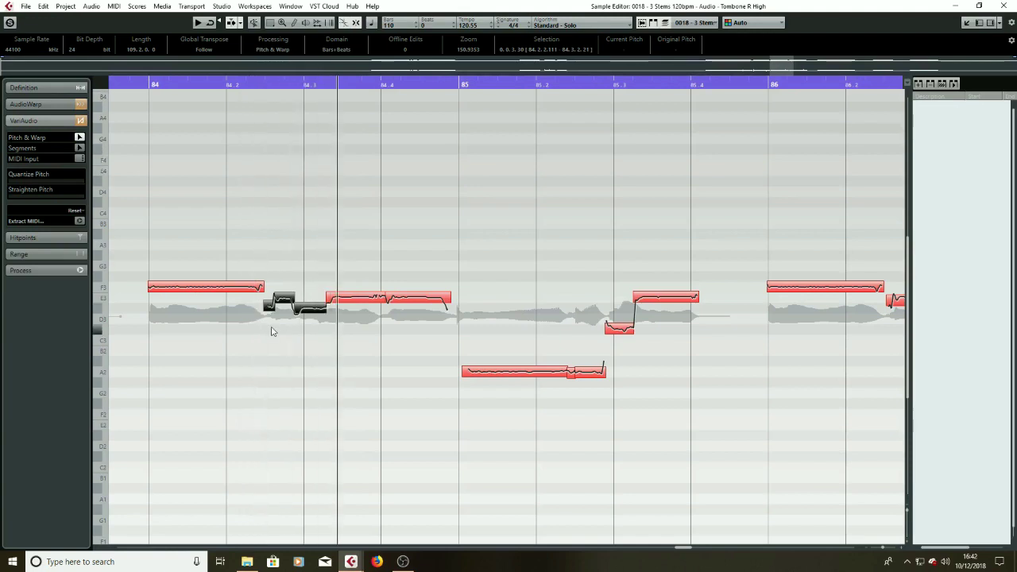
pyautogui.click(281, 287)
pyautogui.moveTo(270, 267); pyautogui.dragTo(316, 332)
pyautogui.moveTo(34, 199); pyautogui.dragTo(180, 206)
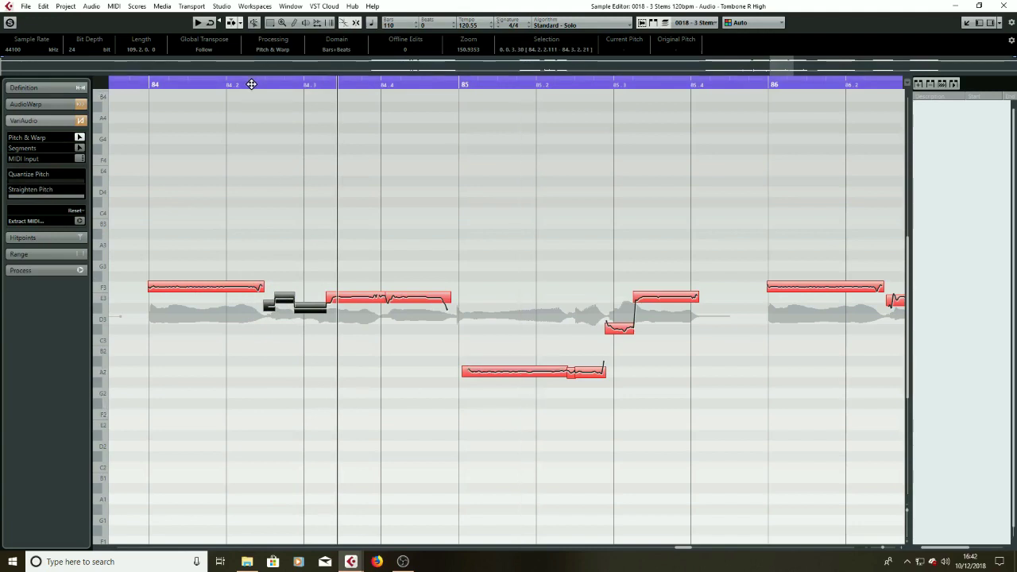
pyautogui.moveTo(251, 84)
pyautogui.mouseDown()
pyautogui.moveTo(230, 85)
pyautogui.moveTo(245, 84)
pyautogui.mouseUp()
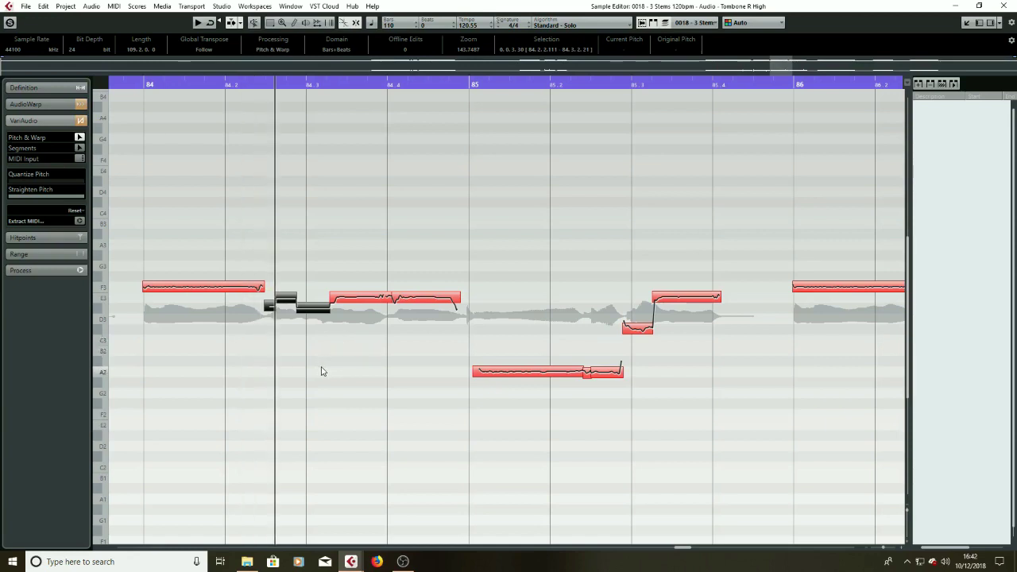
pyautogui.click(295, 347)
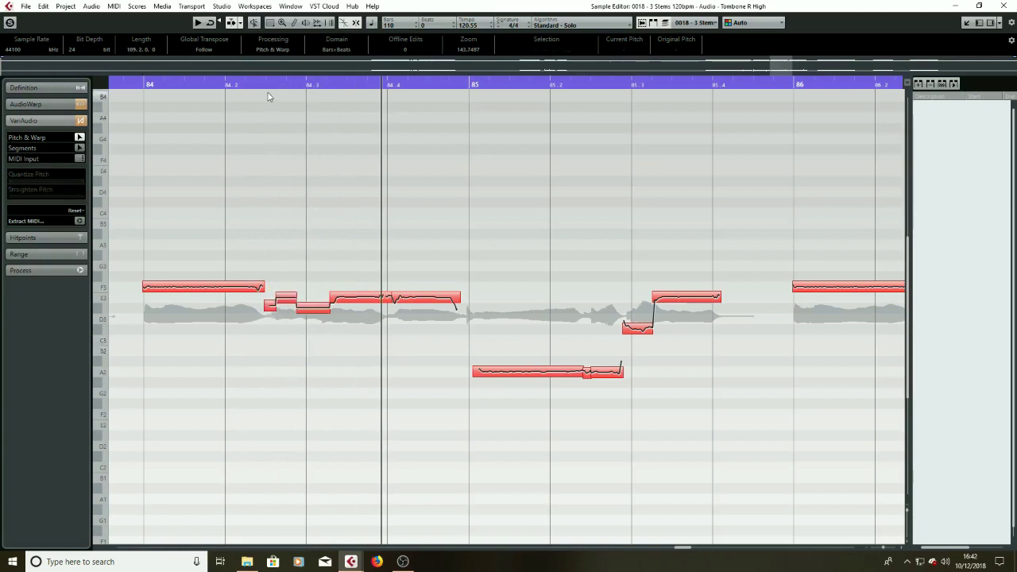
pyautogui.click(148, 84)
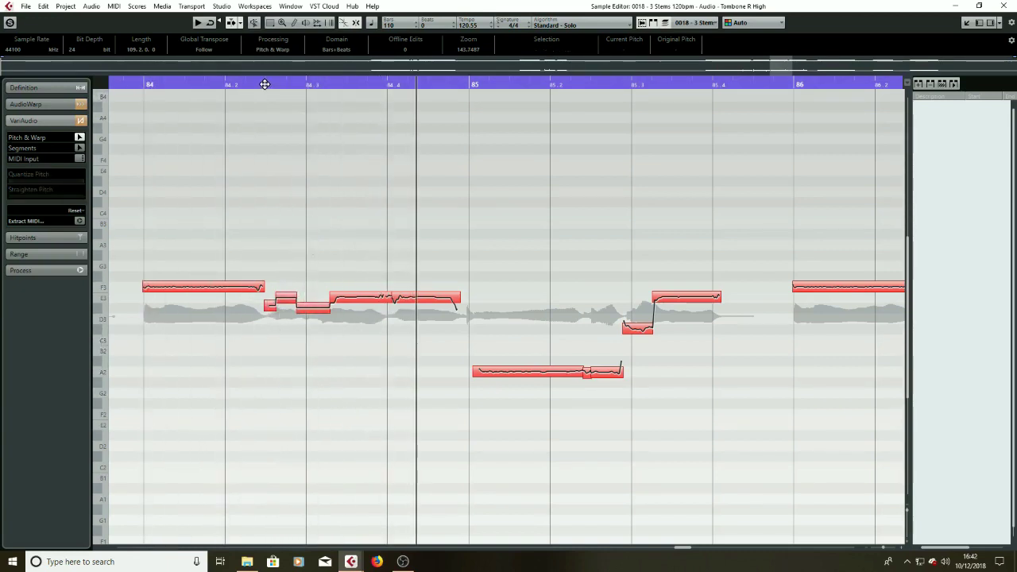
# - Retune the small segments near 84.2: raise two to E3, lower the middle one a semitone
pyautogui.click(188, 138)
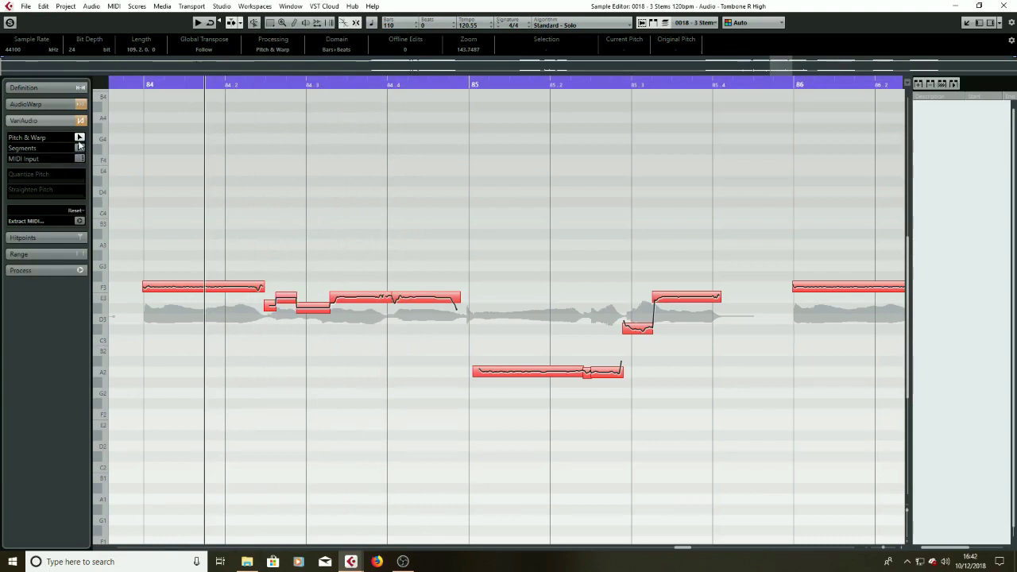
pyautogui.moveTo(286, 316); pyautogui.dragTo(297, 334)
pyautogui.click(282, 312)
pyautogui.moveTo(267, 284); pyautogui.dragTo(314, 334)
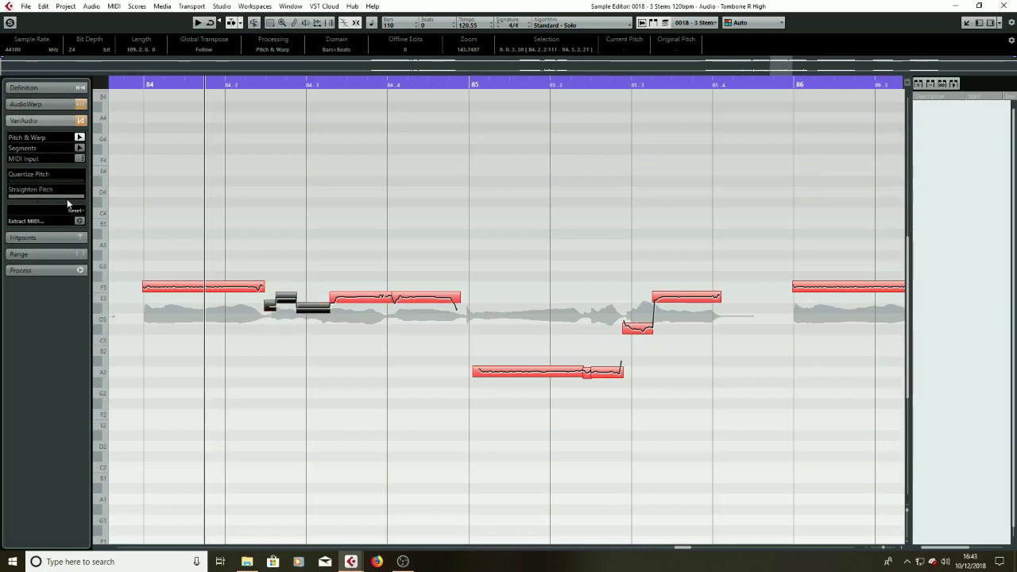
pyautogui.click(275, 323)
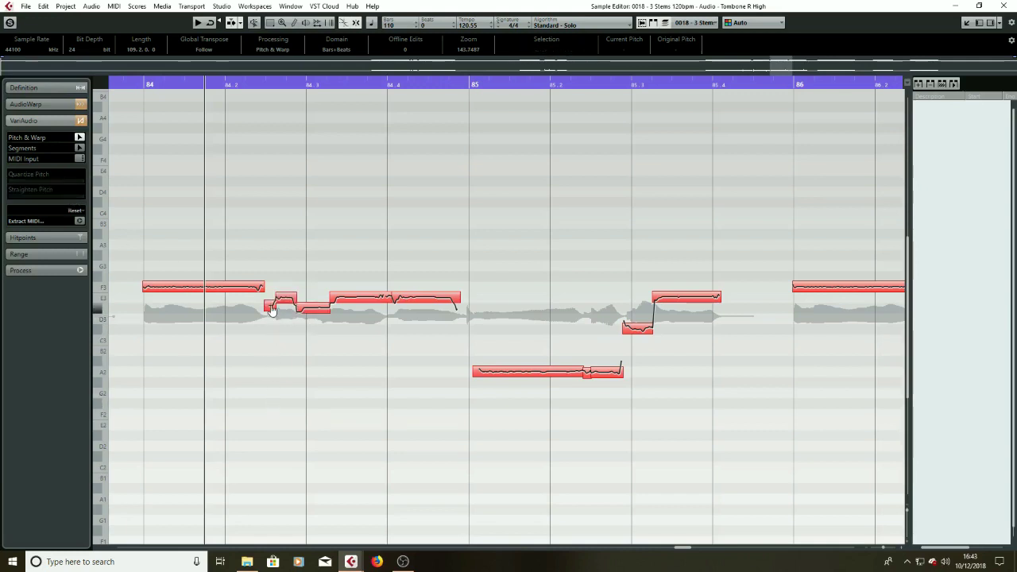
pyautogui.moveTo(271, 307); pyautogui.dragTo(271, 300)
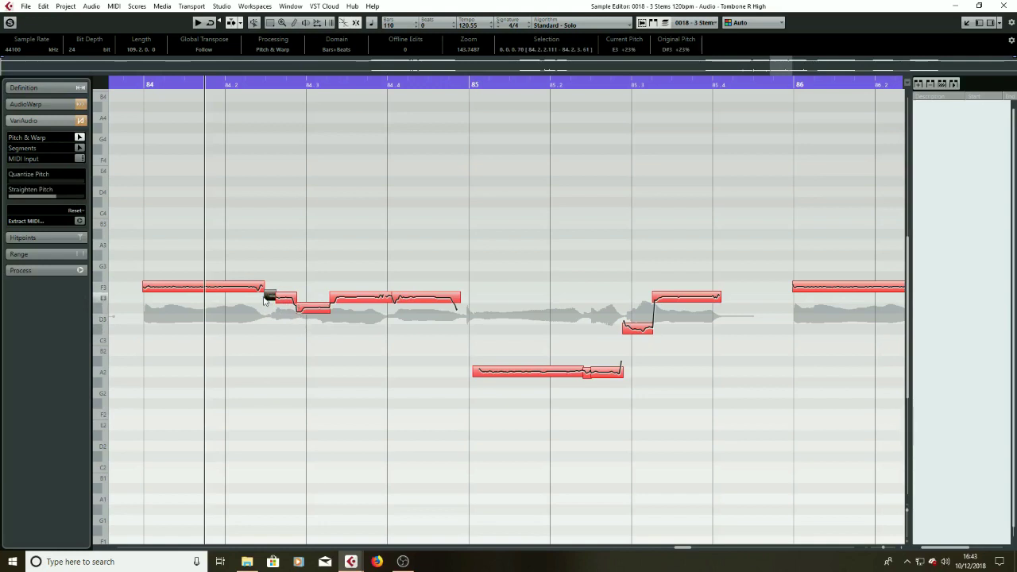
pyautogui.moveTo(314, 316); pyautogui.dragTo(315, 308)
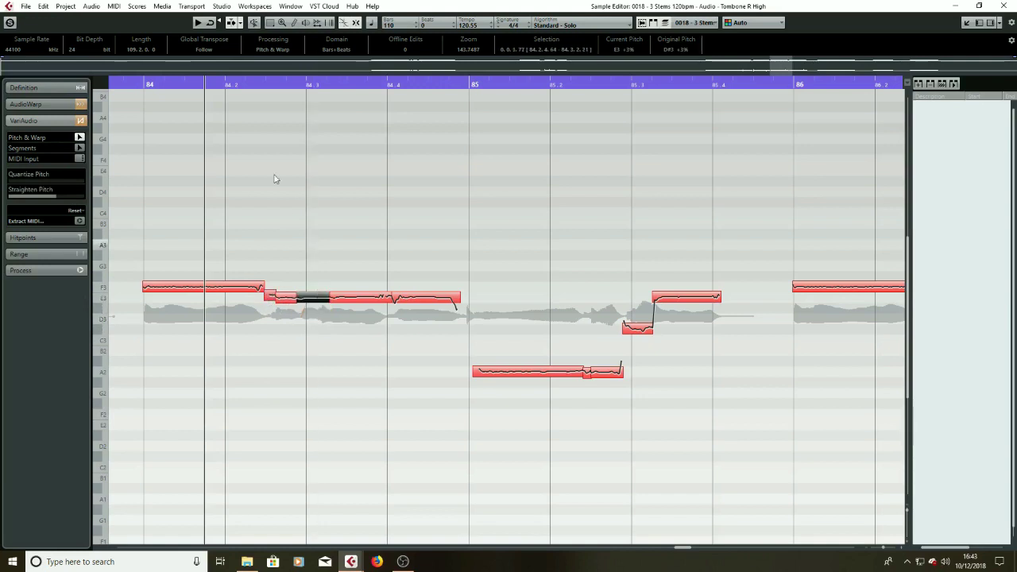
pyautogui.press('space')
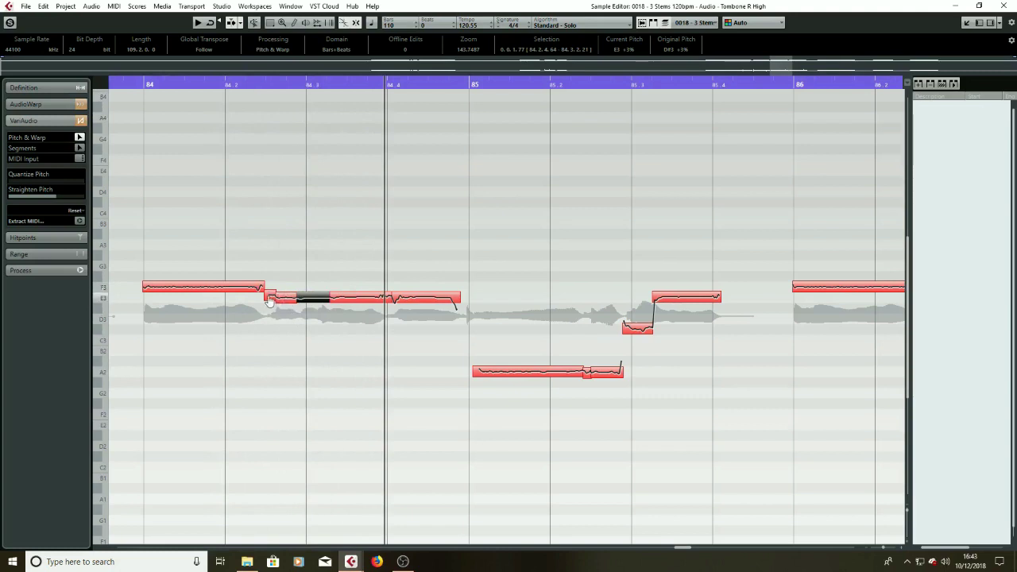
pyautogui.moveTo(291, 304); pyautogui.dragTo(289, 320)
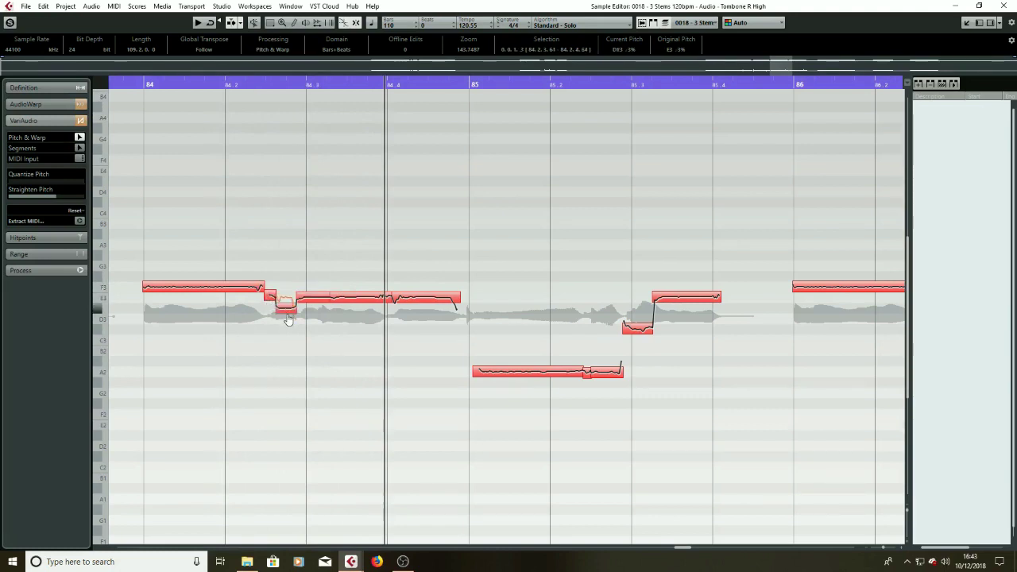
pyautogui.click(258, 82)
pyautogui.press('space')
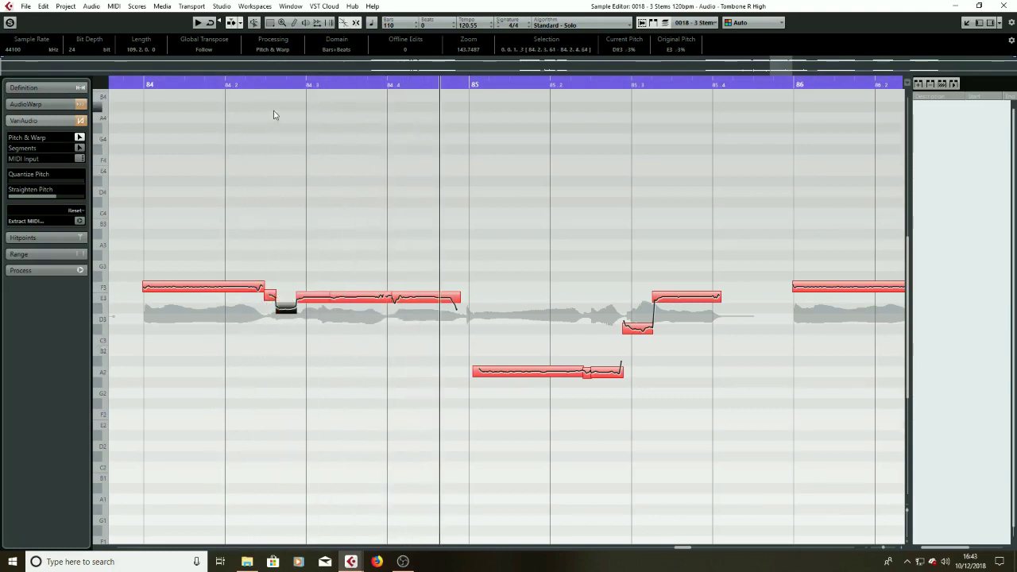
pyautogui.click(255, 83)
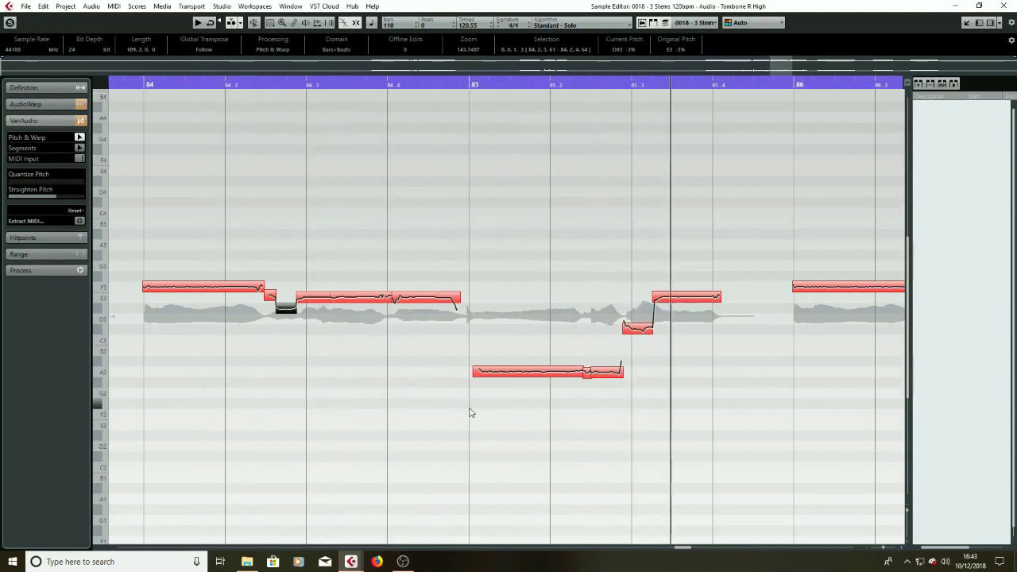
# - Lower the short note just before 85.3 from C#3 to C3 and audition the passage
pyautogui.click(645, 332)
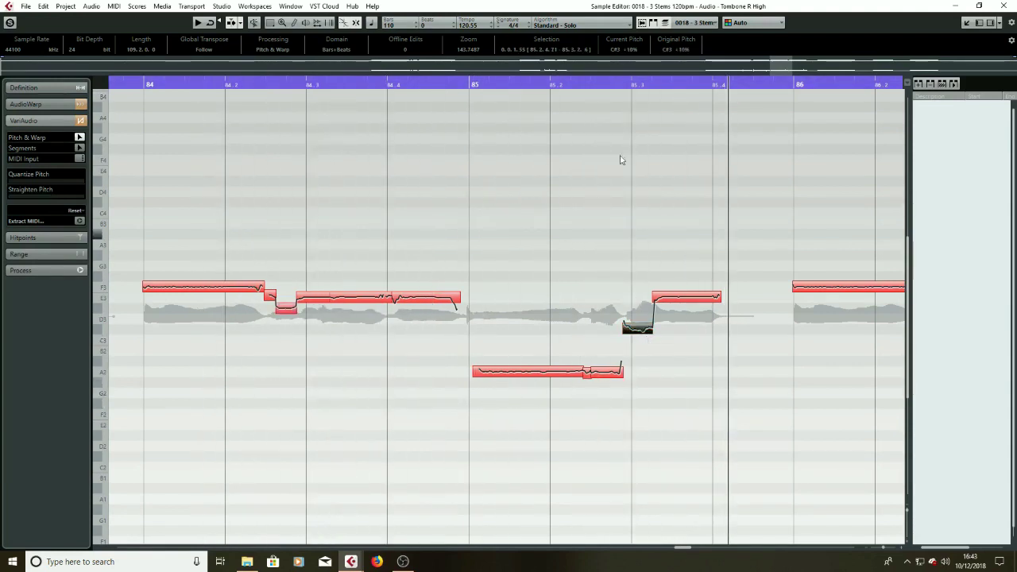
pyautogui.moveTo(619, 85); pyautogui.dragTo(469, 82)
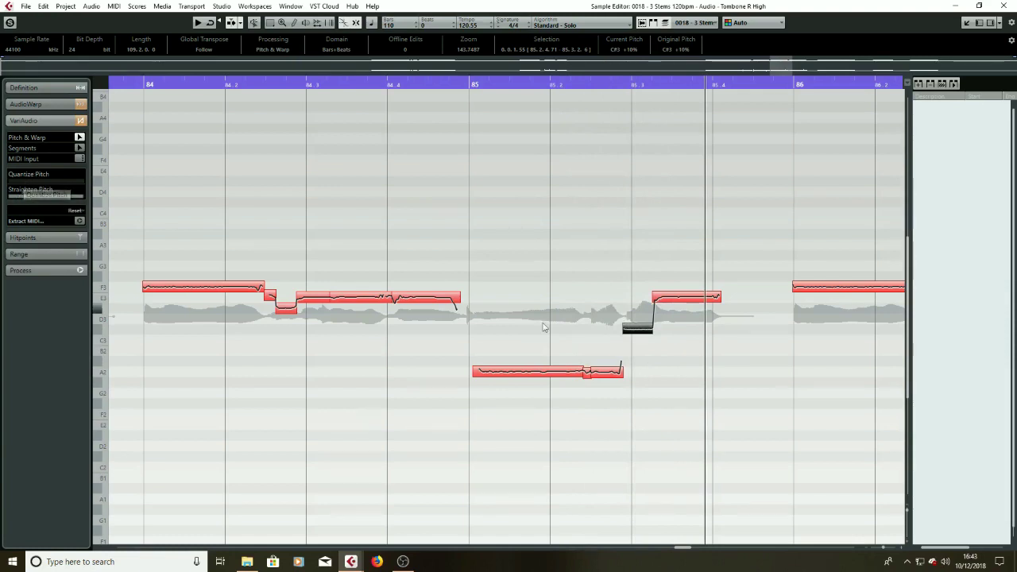
pyautogui.click(608, 84)
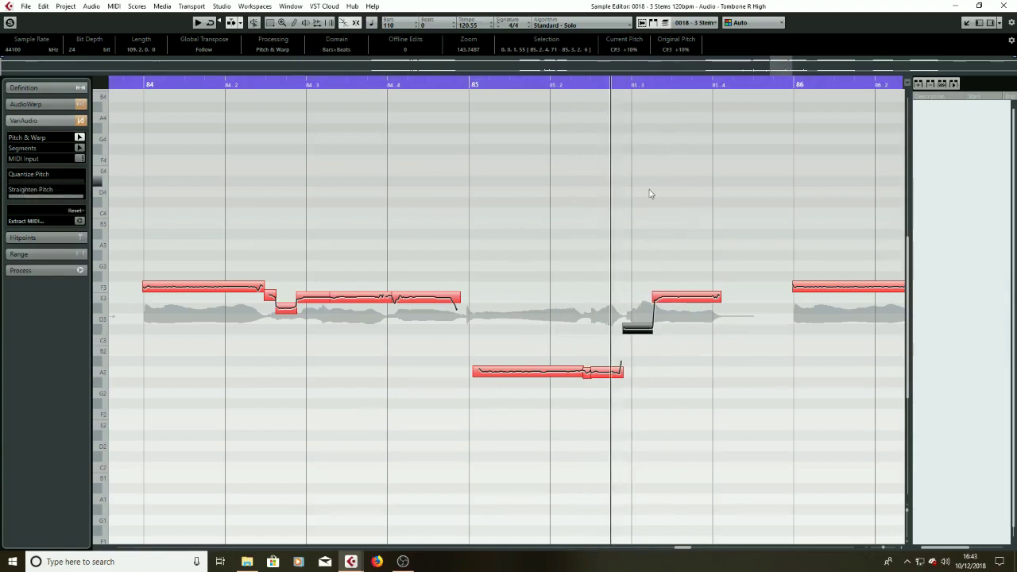
pyautogui.click(650, 352)
pyautogui.click(642, 332)
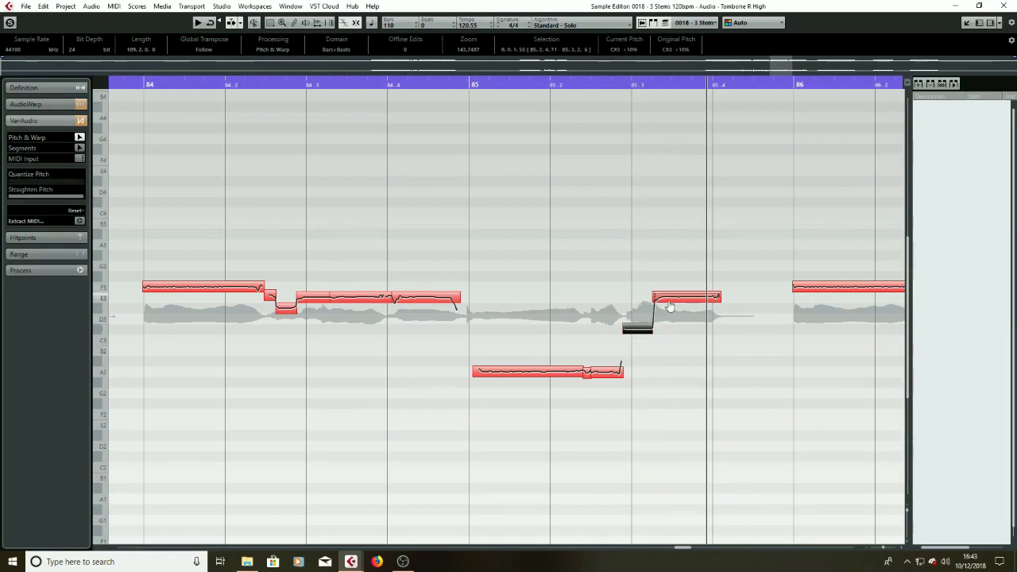
pyautogui.click(668, 305)
pyautogui.click(637, 329)
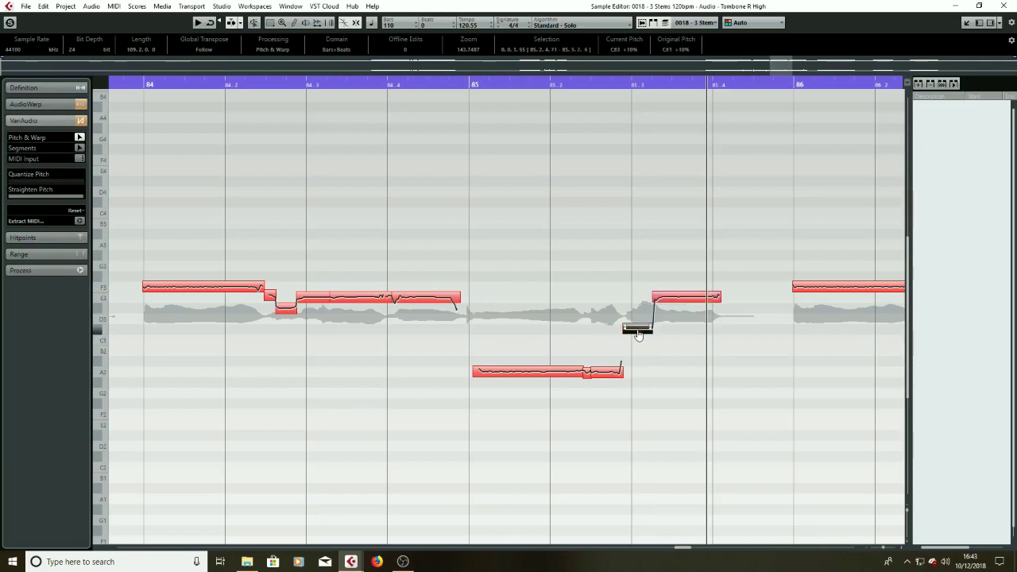
pyautogui.moveTo(637, 340); pyautogui.dragTo(638, 348)
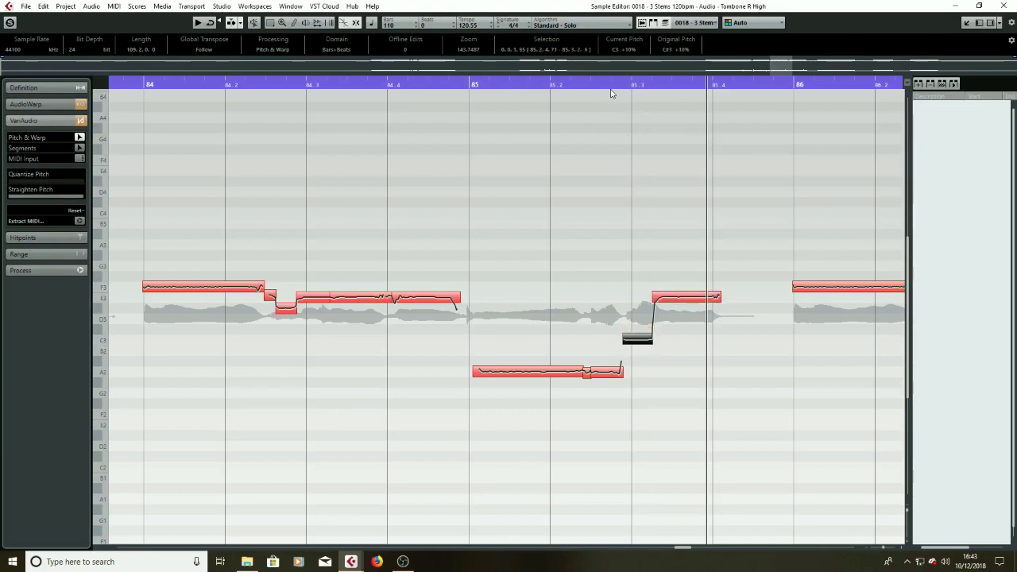
pyautogui.click(572, 84)
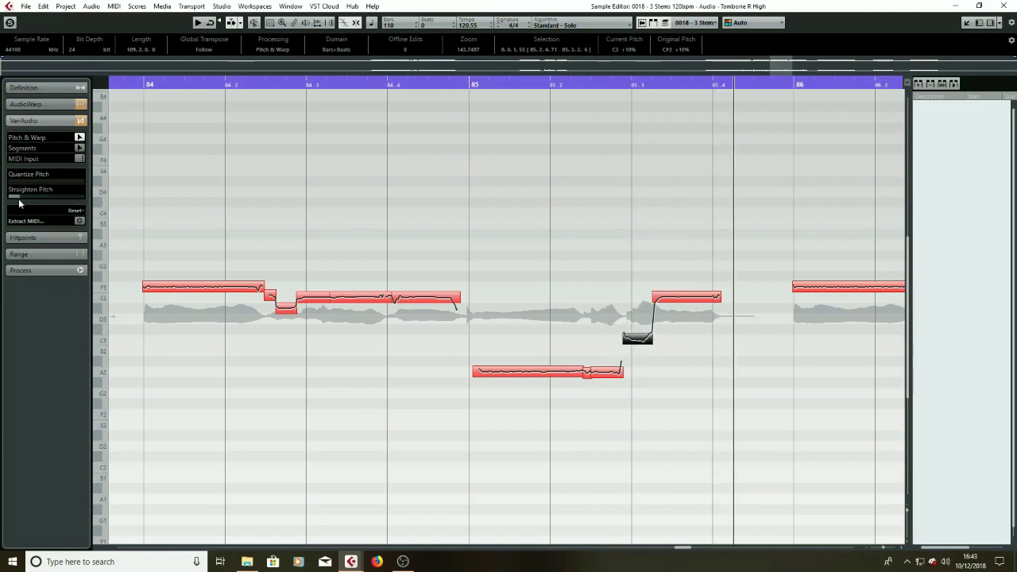
pyautogui.press('space')
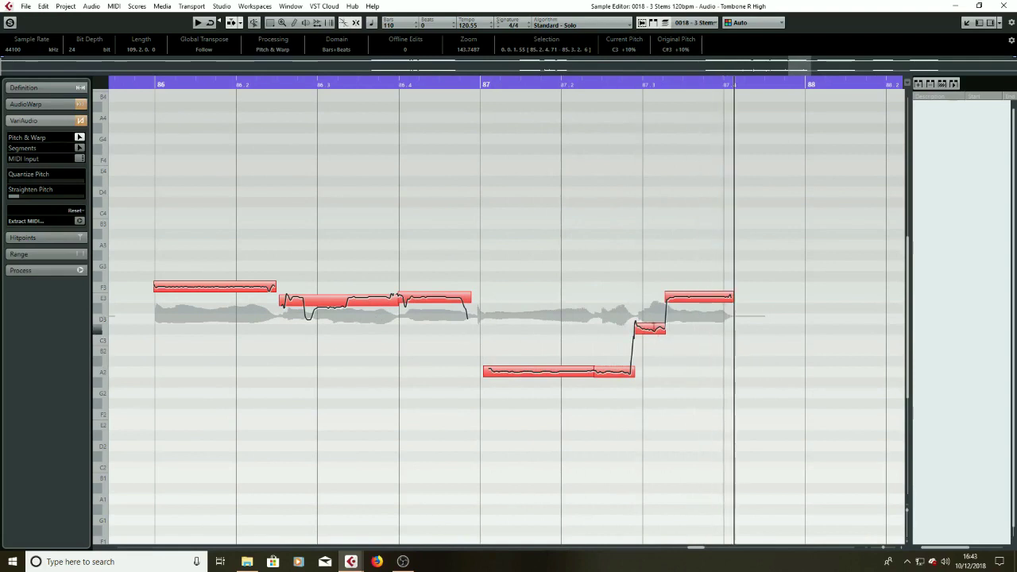
# - Lower the short passing note near 87.3 to C3 and then to B2
pyautogui.moveTo(650, 347); pyautogui.dragTo(650, 357)
pyautogui.moveTo(476, 83); pyautogui.dragTo(459, 83)
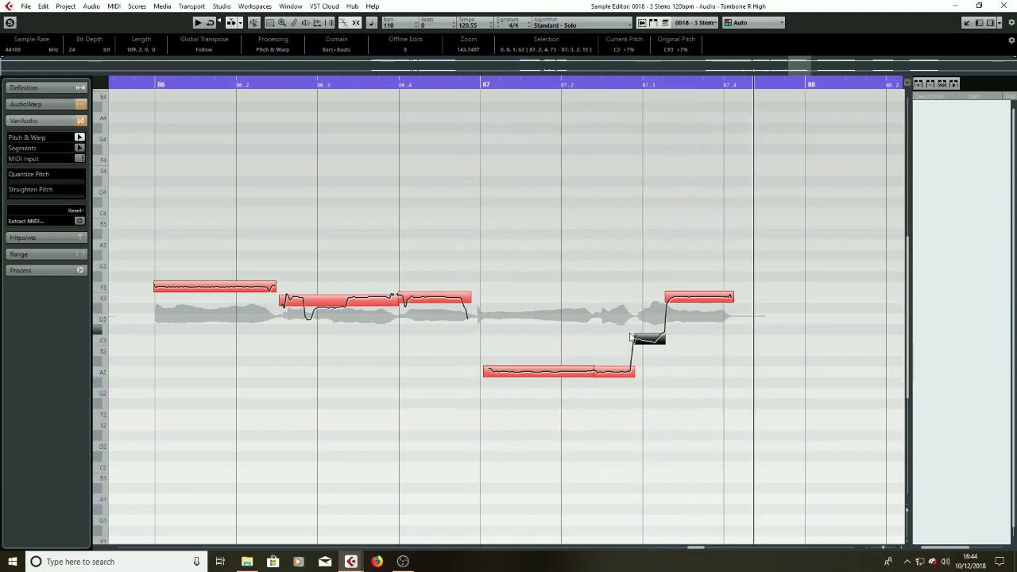
pyautogui.moveTo(650, 358); pyautogui.dragTo(650, 367)
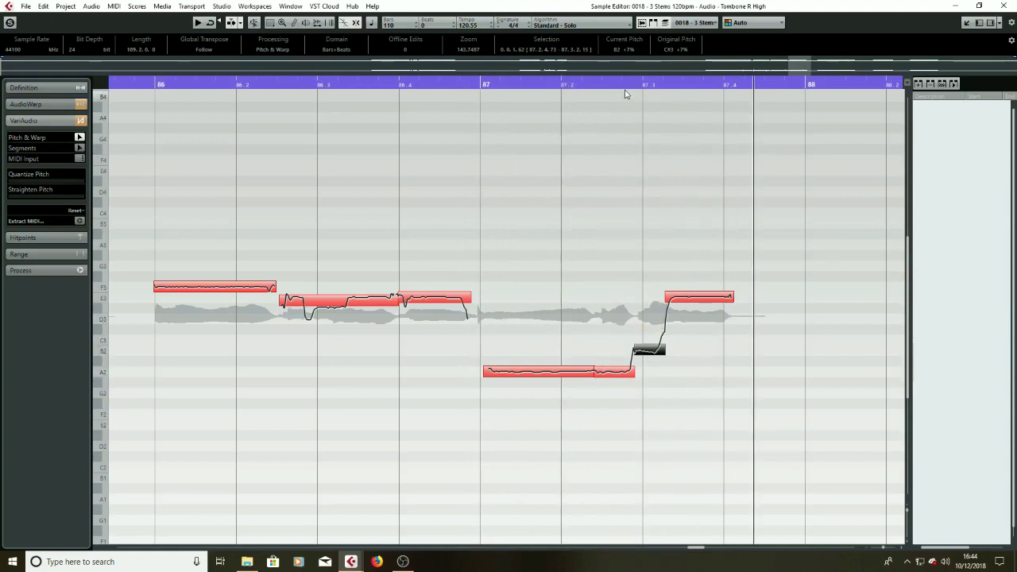
pyautogui.moveTo(624, 83); pyautogui.dragTo(602, 83)
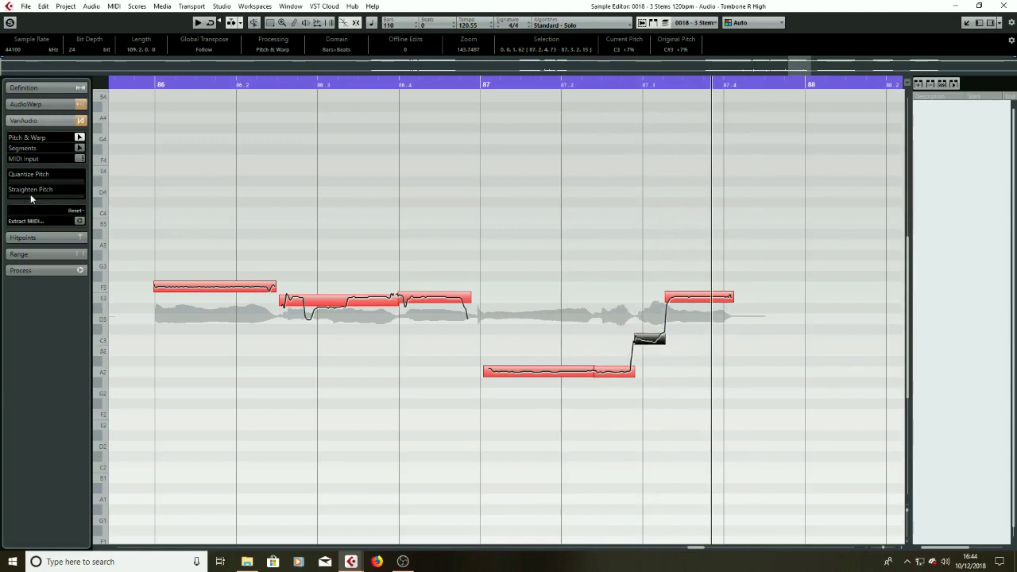
pyautogui.click(668, 404)
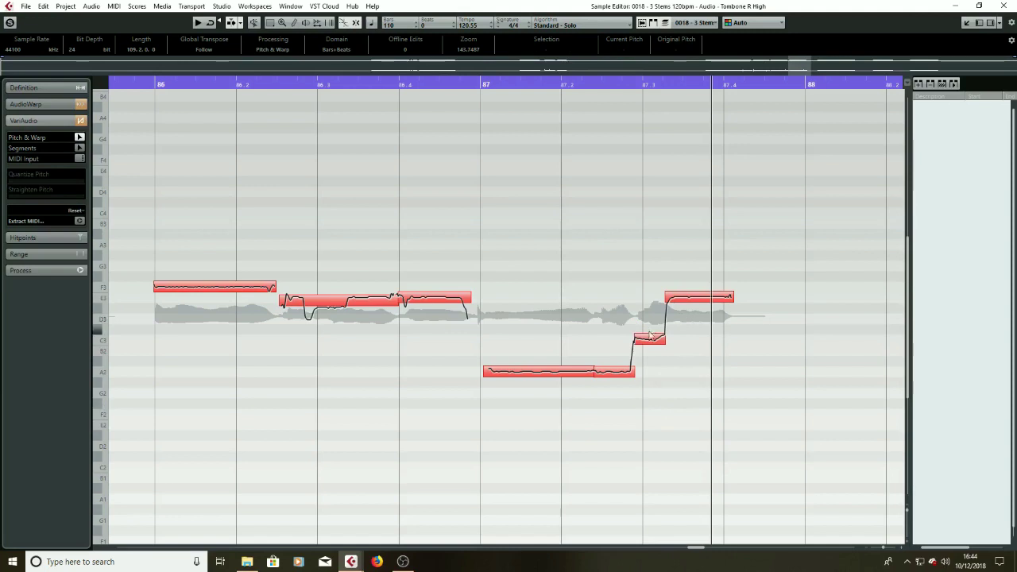
pyautogui.moveTo(453, 84); pyautogui.dragTo(295, 83)
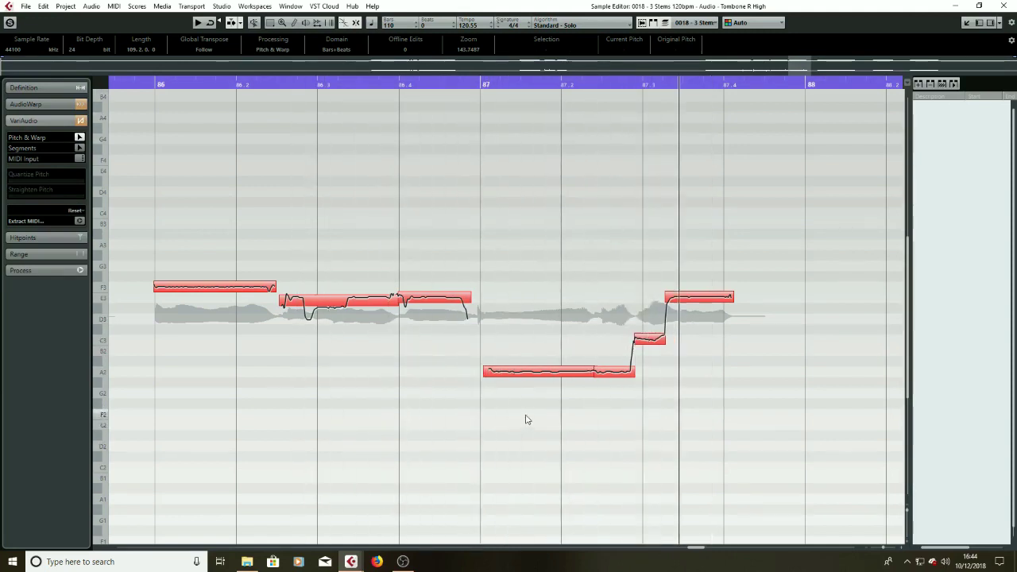
# - Shorten the C3 passing notes so the F3 notes in bars 87 and 85 start earlier
pyautogui.moveTo(662, 340)
pyautogui.mouseDown()
pyautogui.moveTo(651, 341)
pyautogui.moveTo(672, 341)
pyautogui.moveTo(648, 340)
pyautogui.mouseUp()
pyautogui.press('space')
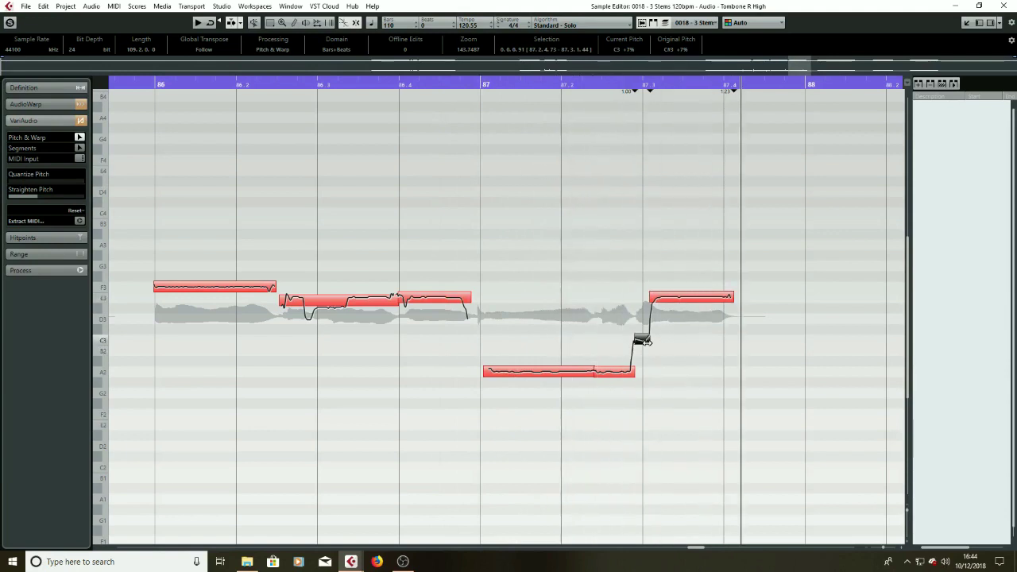
pyautogui.moveTo(641, 340); pyautogui.dragTo(640, 339)
pyautogui.moveTo(416, 83); pyautogui.dragTo(271, 119)
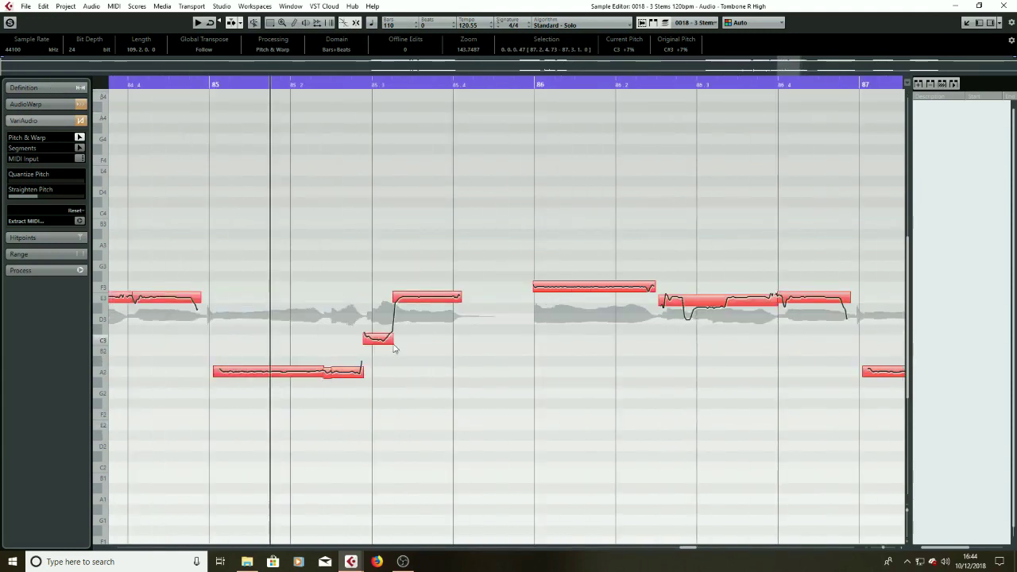
pyautogui.moveTo(388, 342); pyautogui.dragTo(367, 339)
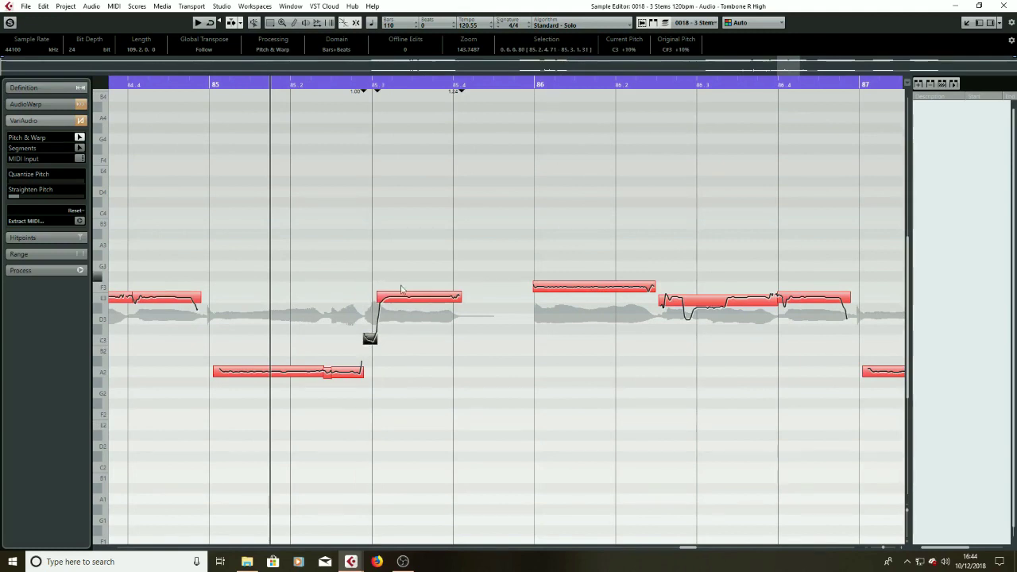
pyautogui.moveTo(366, 86); pyautogui.dragTo(311, 86)
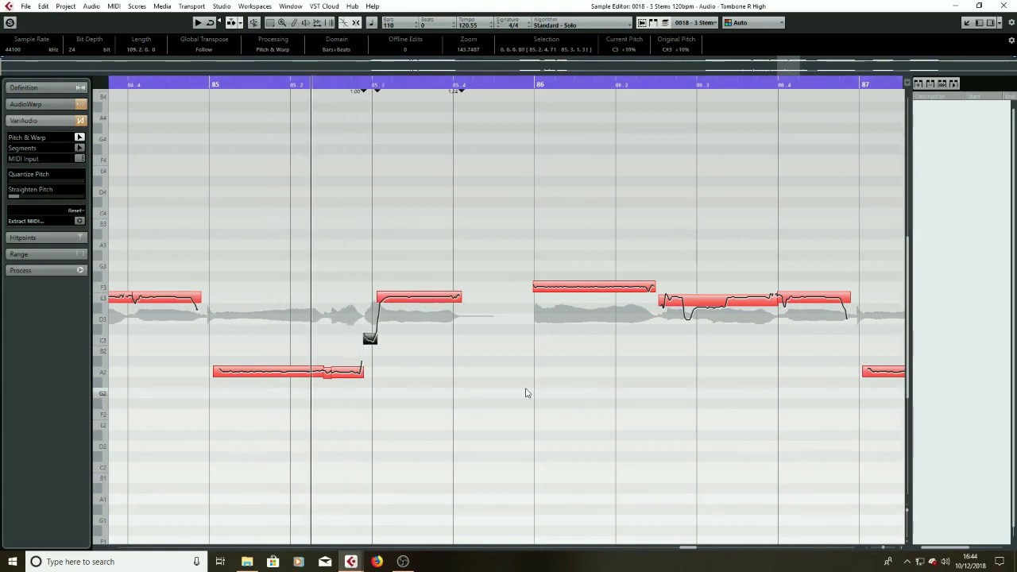
pyautogui.press('space')
pyautogui.press('space')
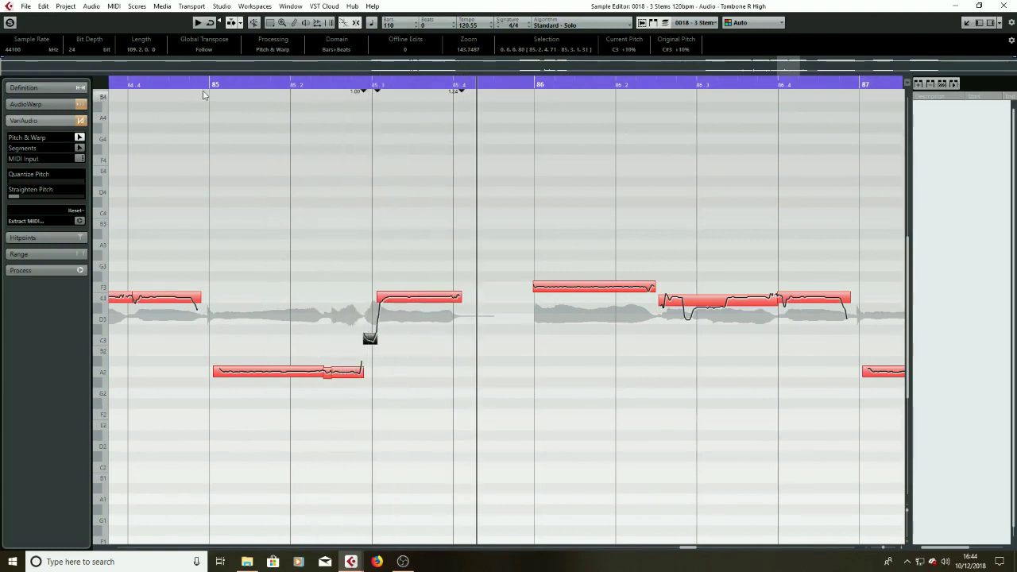
# - Select all Tombone R High segments, raise Quantize Pitch, and play back from bar 77
pyautogui.click(202, 87)
pyautogui.hscroll(-5, 626, 343)
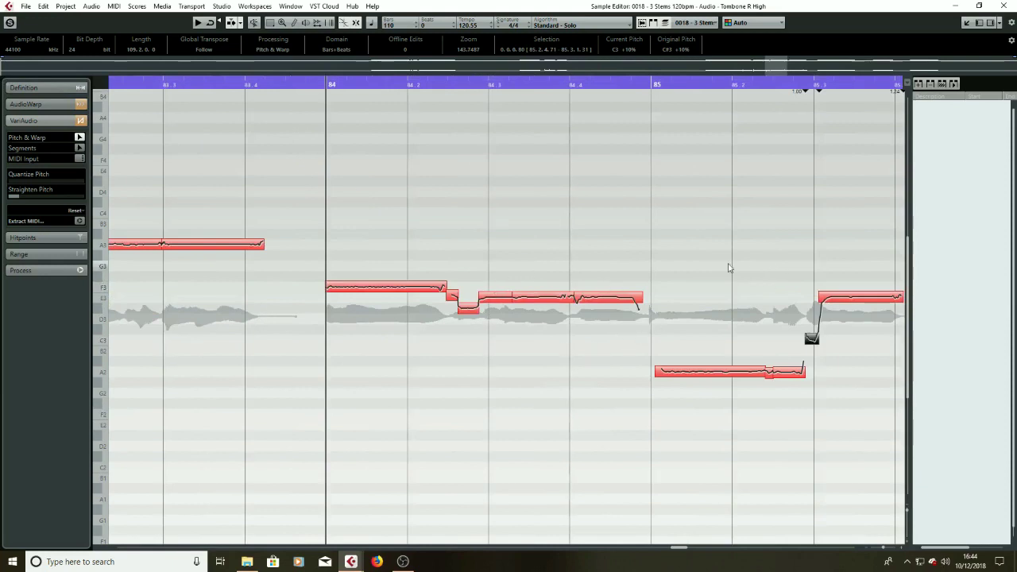
pyautogui.click(276, 250)
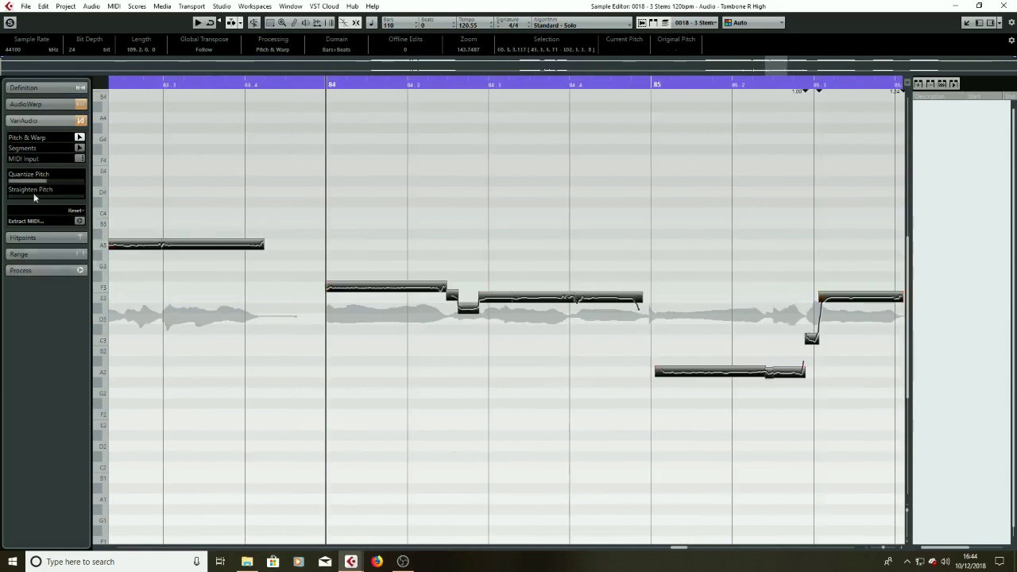
pyautogui.moveTo(34, 180); pyautogui.dragTo(72, 176)
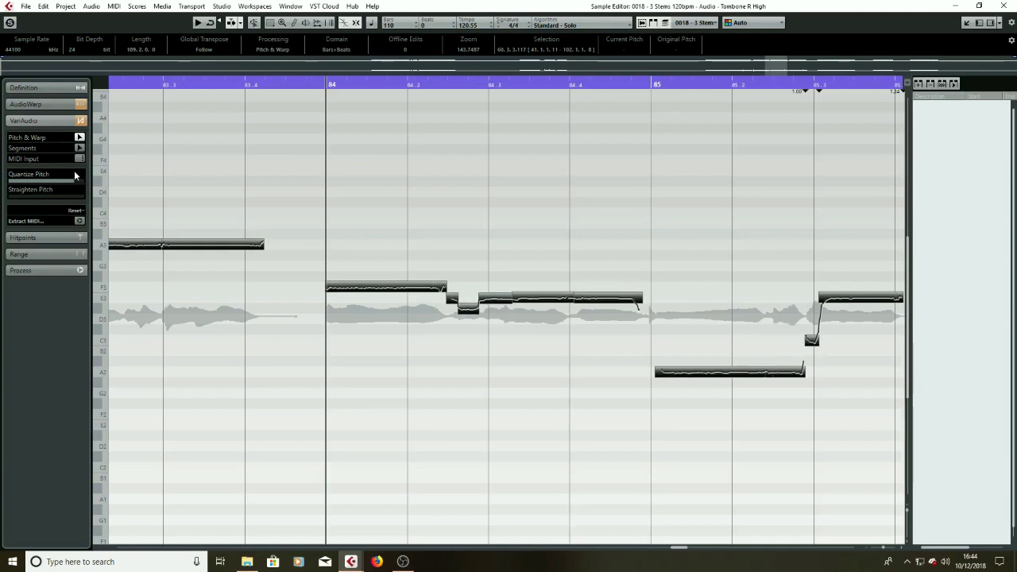
pyautogui.moveTo(222, 86); pyautogui.dragTo(828, 87)
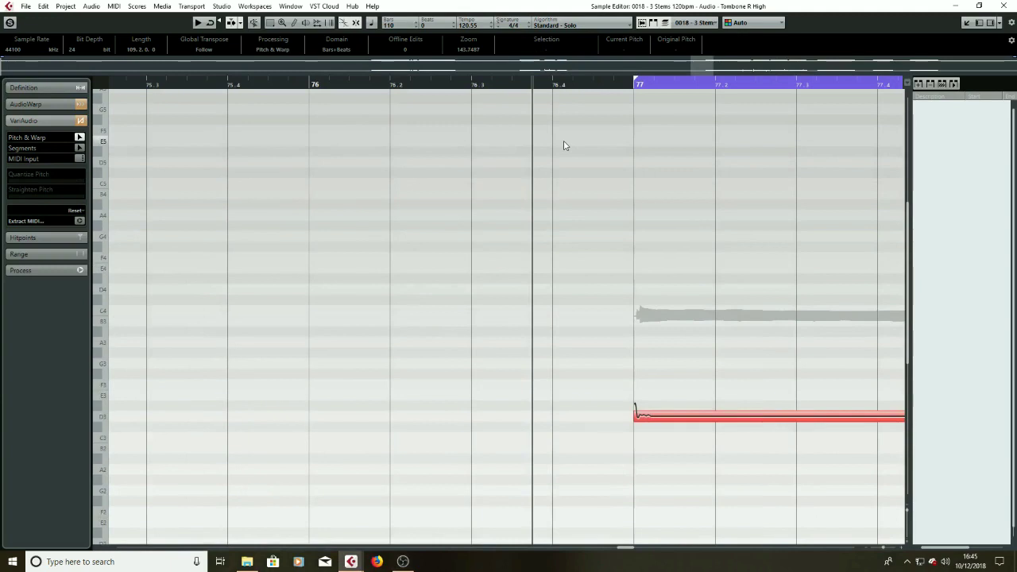
pyautogui.press('space')
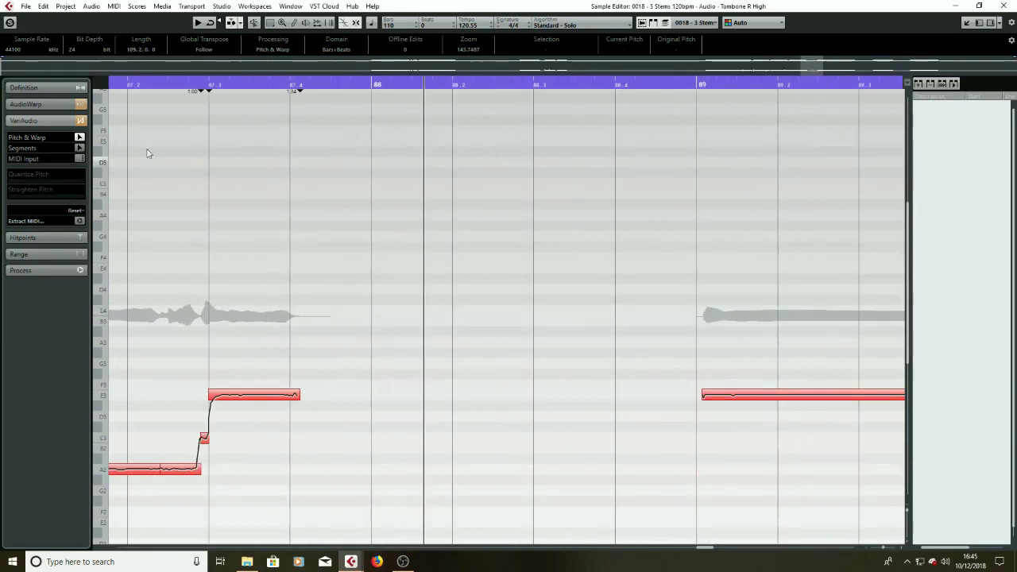
# - Close the Sample Editor window and play the arrangement from bar 77, then from bar 82
pyautogui.hotkey('ctrl', 'e')
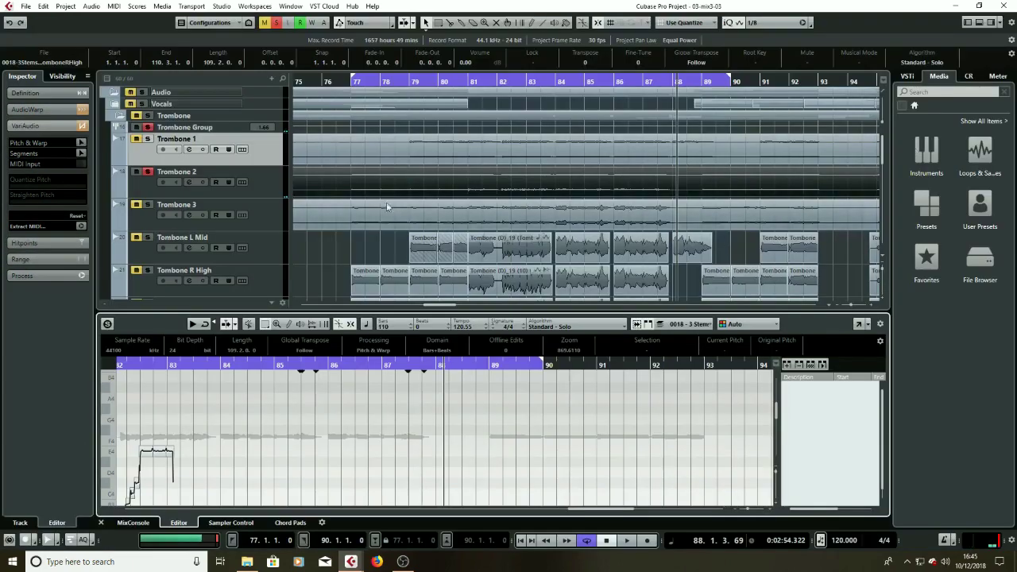
pyautogui.click(267, 142)
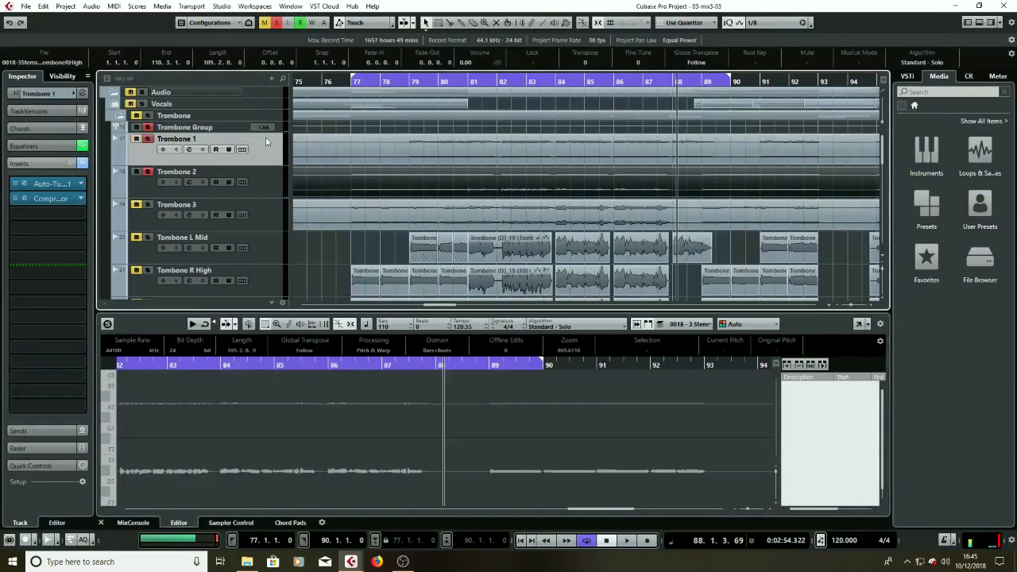
pyautogui.click(397, 78)
pyautogui.doubleClick(349, 81)
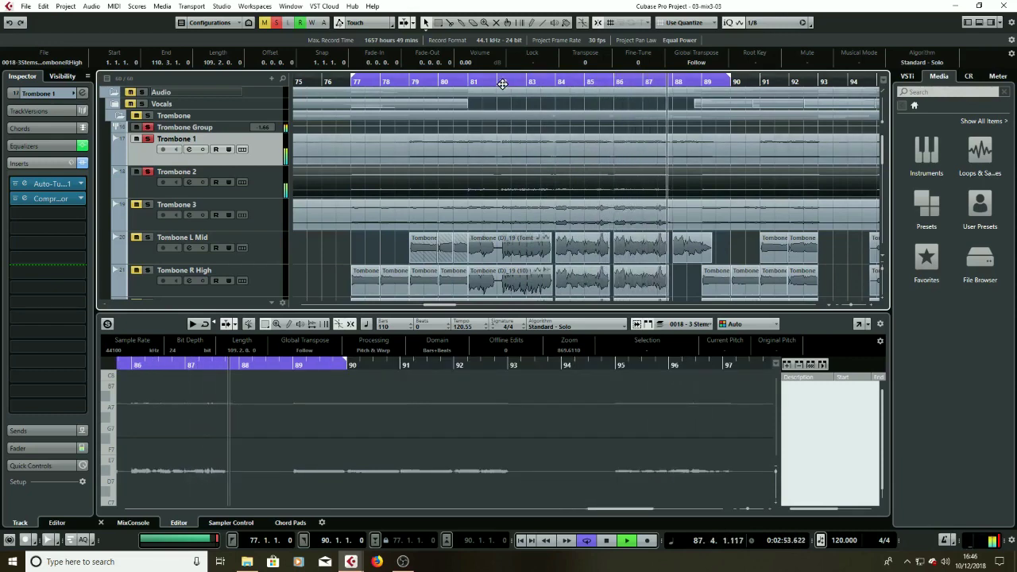
pyautogui.press('space')
pyautogui.click(510, 81)
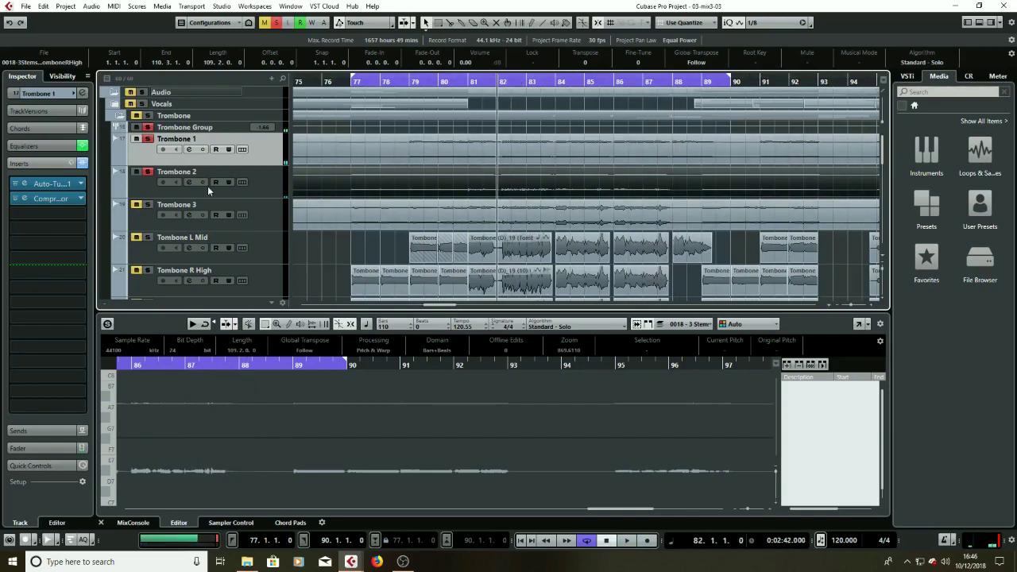
pyautogui.press('space')
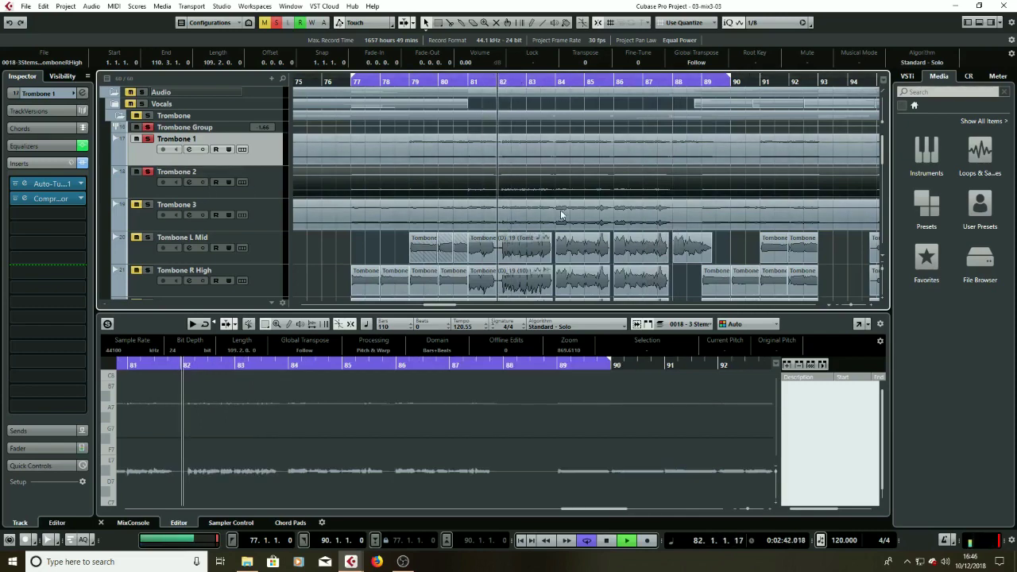
# - Open the Trombone 2 audio event in the full-size Sample Editor
pyautogui.click(503, 173)
pyautogui.click(503, 186)
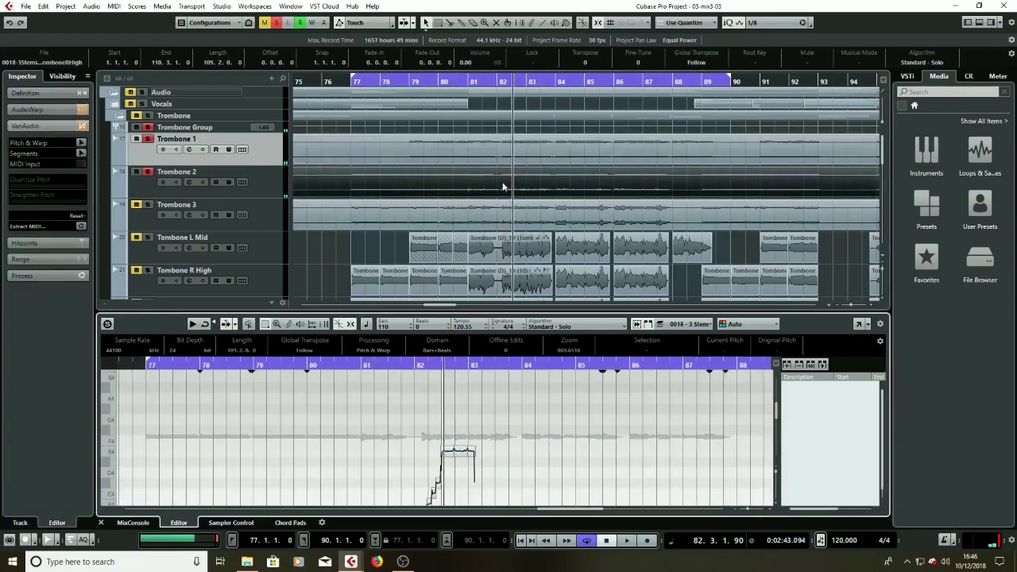
pyautogui.click(858, 325)
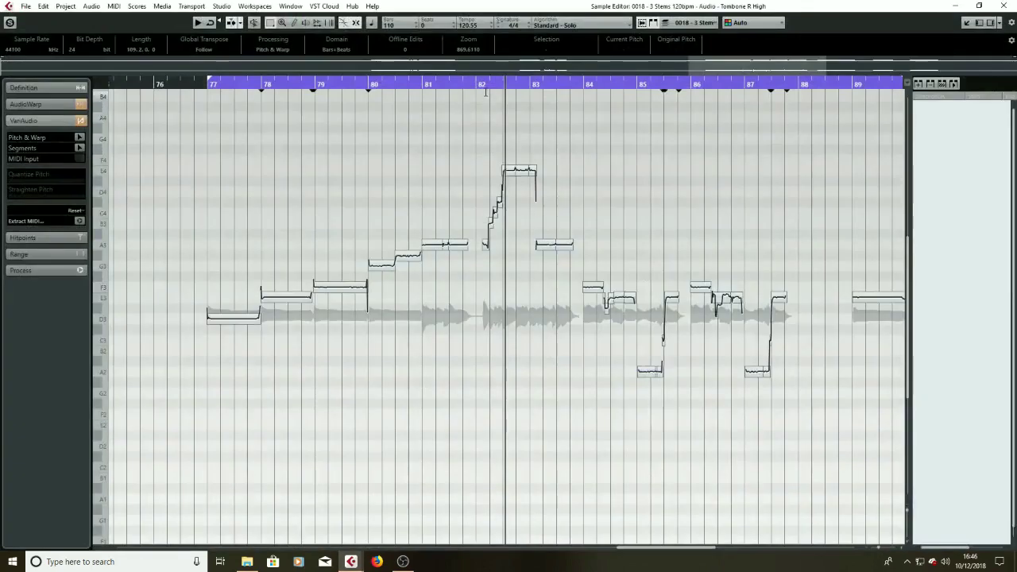
# - Delay the start of the short A3 note in bar 82, then dock the Sample Editor into the project window
pyautogui.moveTo(485, 93)
pyautogui.mouseDown()
pyautogui.moveTo(466, 92)
pyautogui.moveTo(476, 92)
pyautogui.mouseUp()
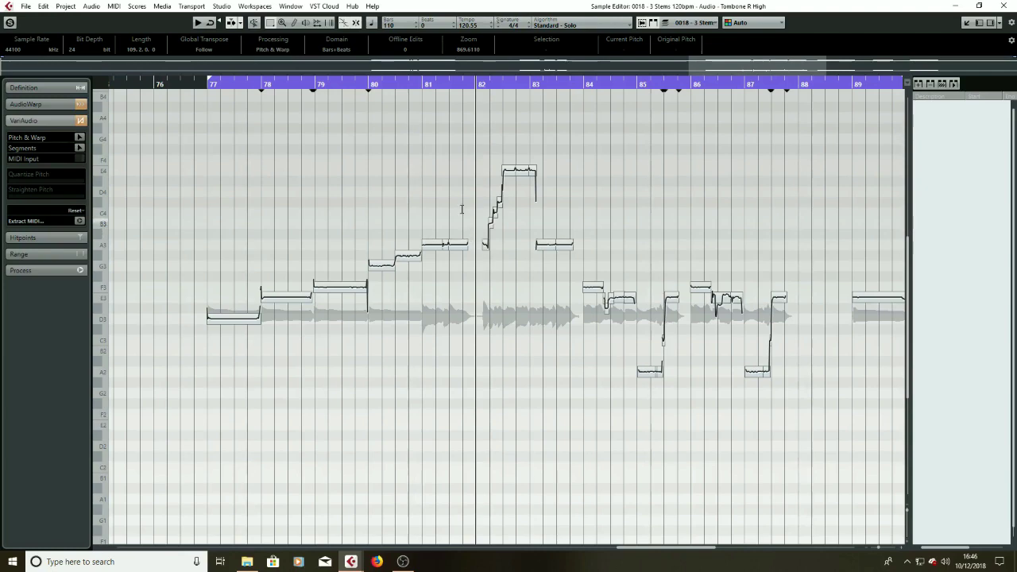
pyautogui.click(420, 85)
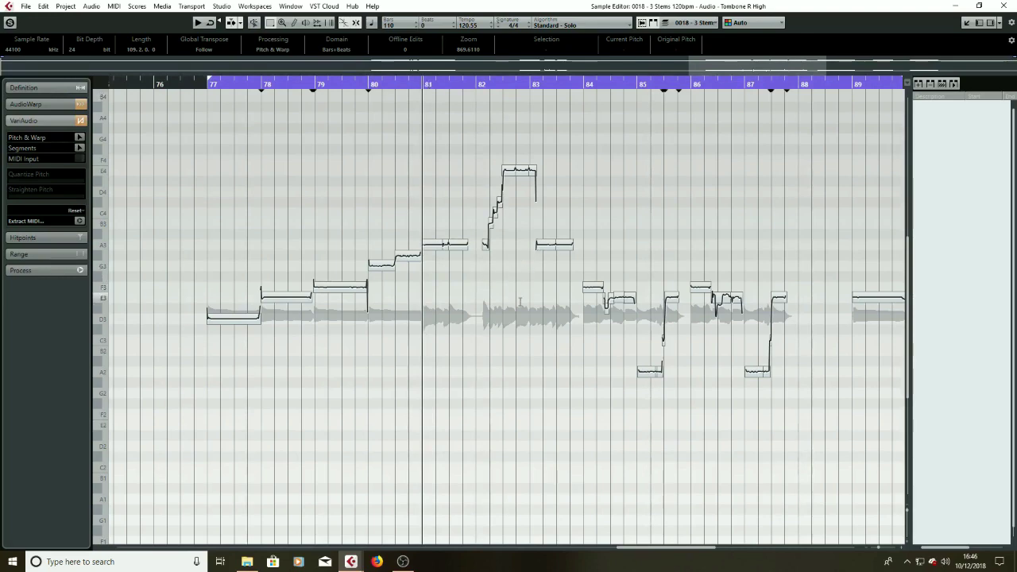
pyautogui.press('space')
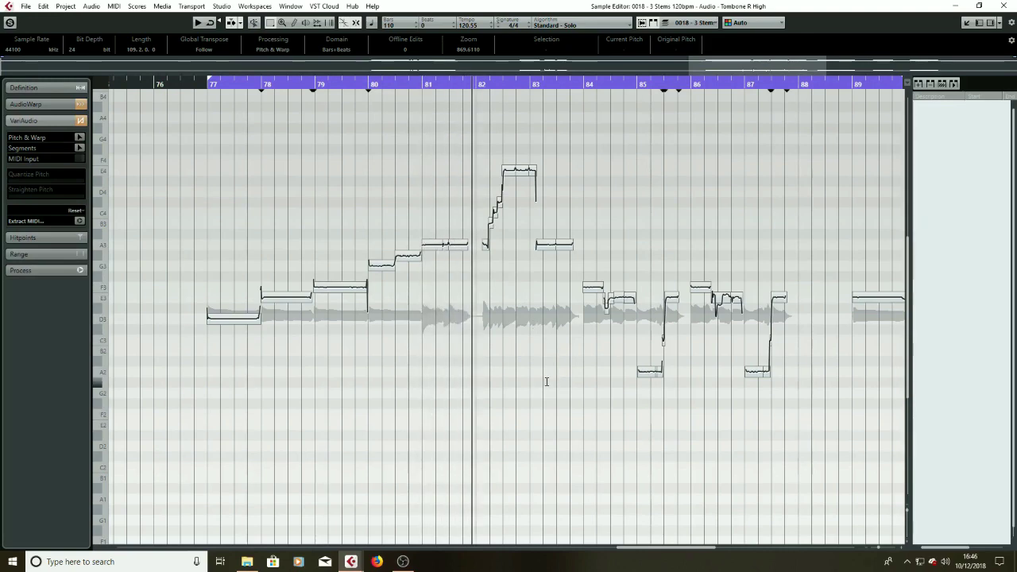
pyautogui.scroll(4, 517, 358)
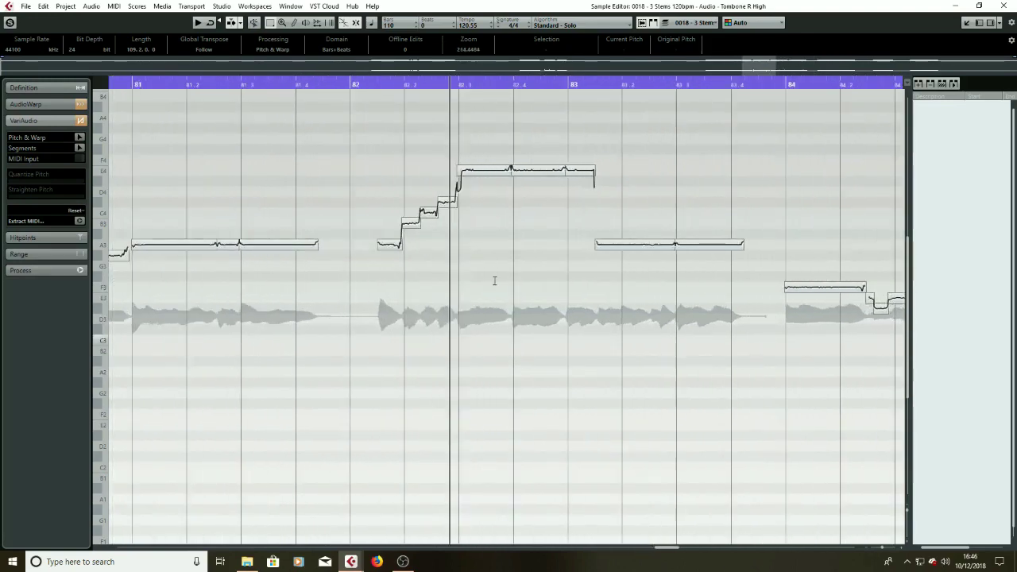
pyautogui.click(349, 82)
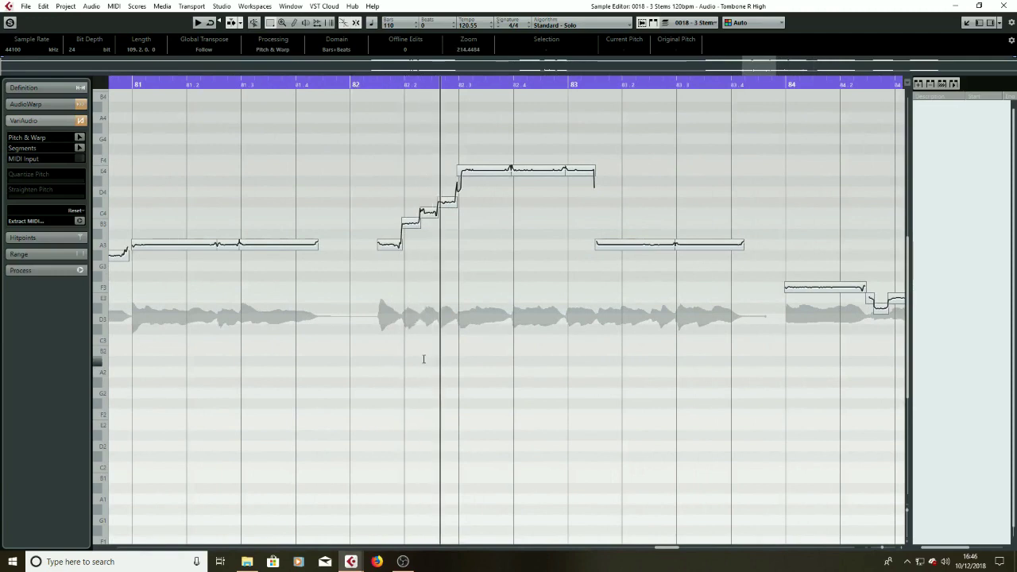
pyautogui.click(78, 138)
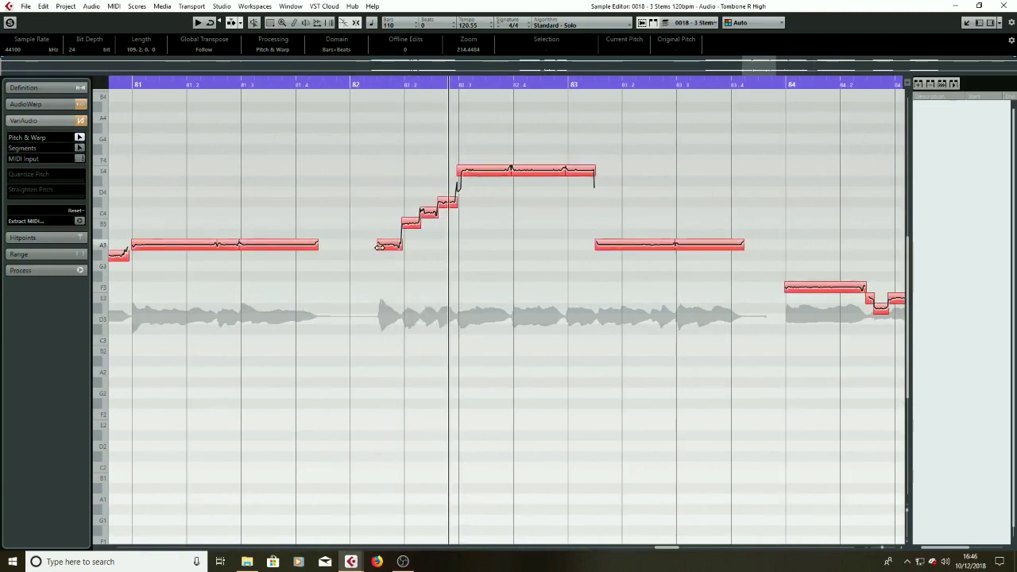
pyautogui.moveTo(379, 246); pyautogui.dragTo(382, 245)
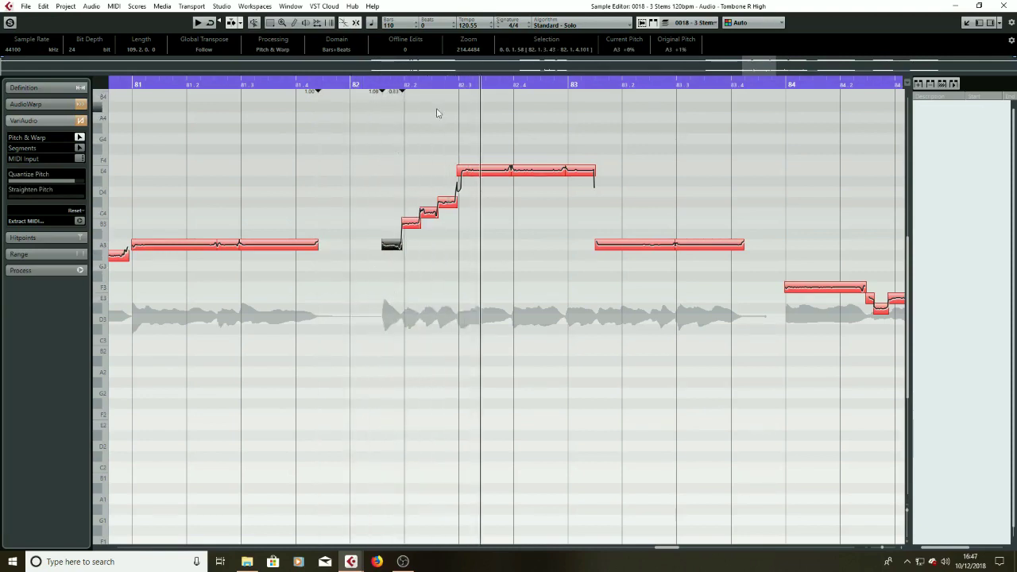
pyautogui.click(966, 24)
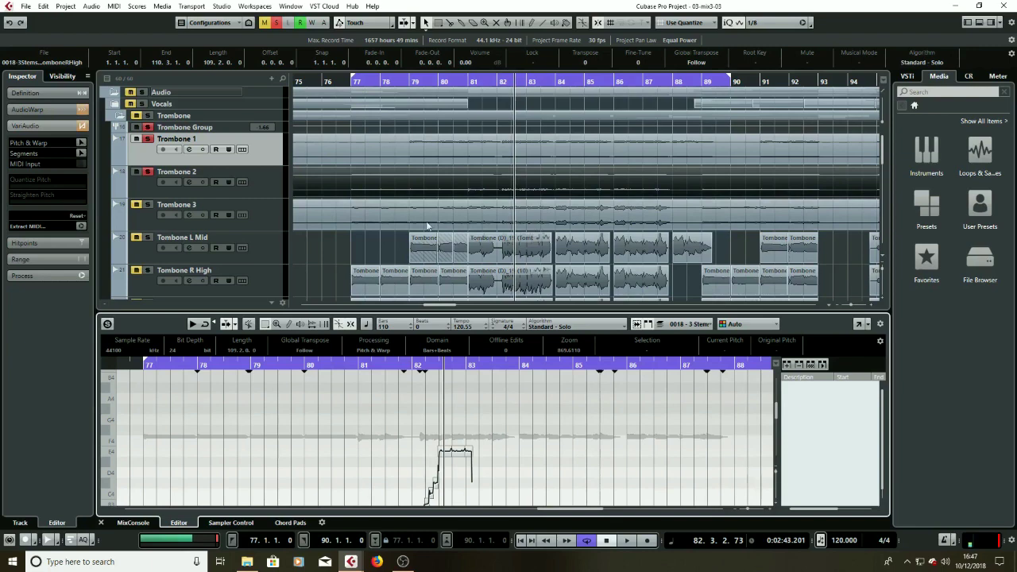
# - Solo Trombone 3, play from bar 77, then show its VariAudio segments in a separate editor window
pyautogui.click(148, 205)
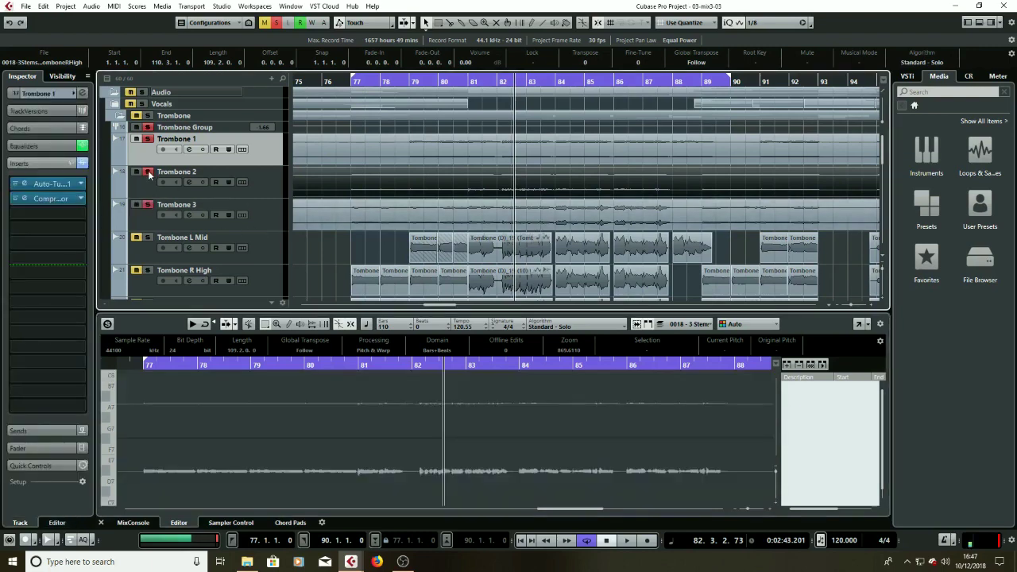
pyautogui.click(456, 214)
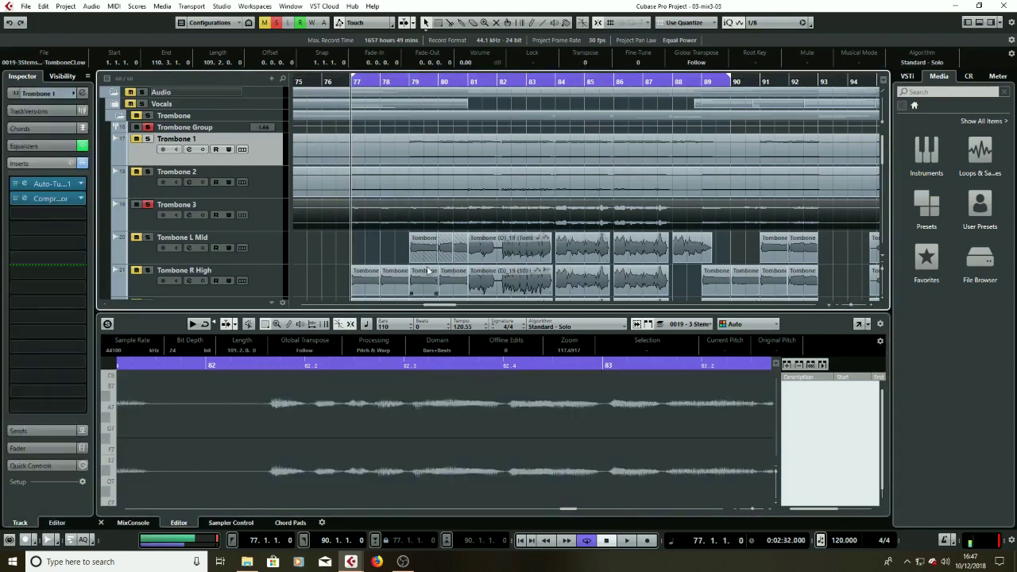
pyautogui.doubleClick(350, 81)
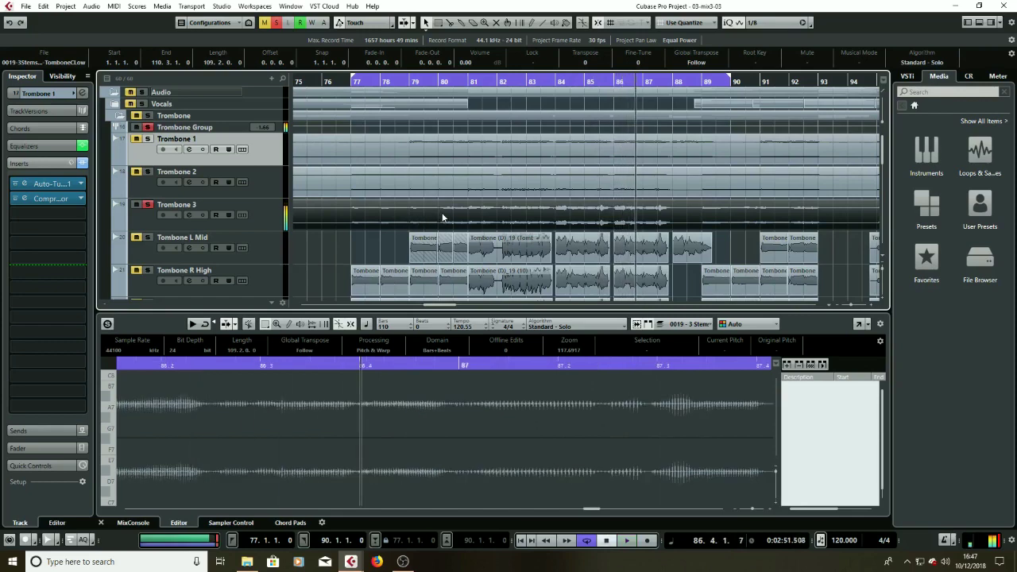
pyautogui.press('space')
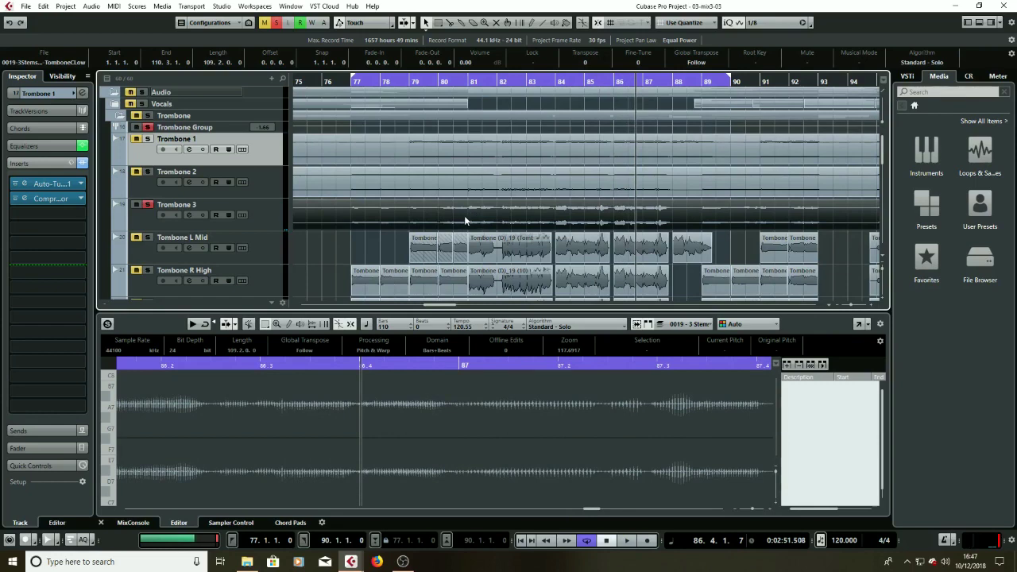
pyautogui.click(471, 220)
pyautogui.click(858, 324)
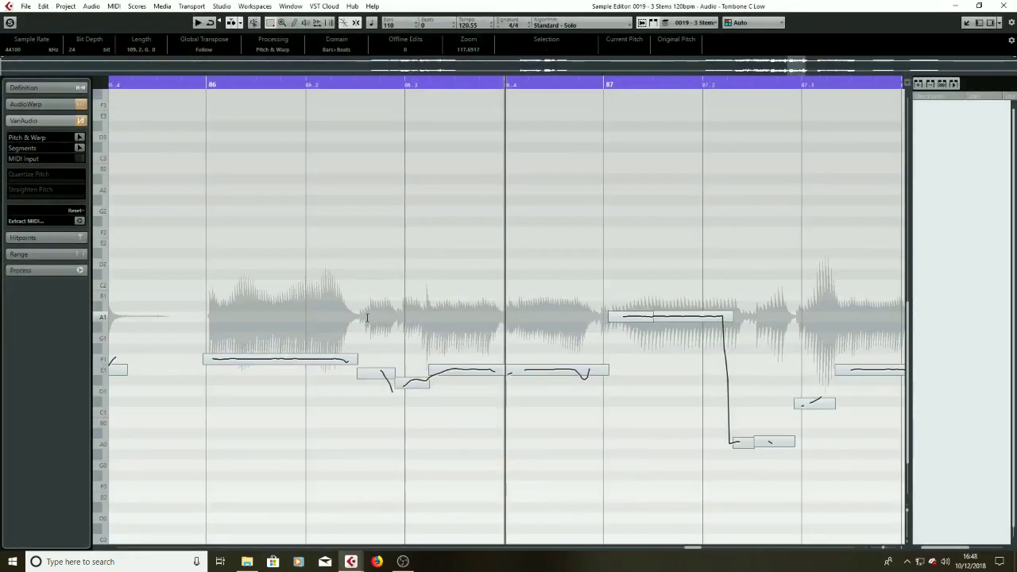
# - Straighten the pitch of the three notes in bars 77–79 and play back from bar 77
pyautogui.press('g')
pyautogui.press('g')
pyautogui.press('g')
pyautogui.press('g')
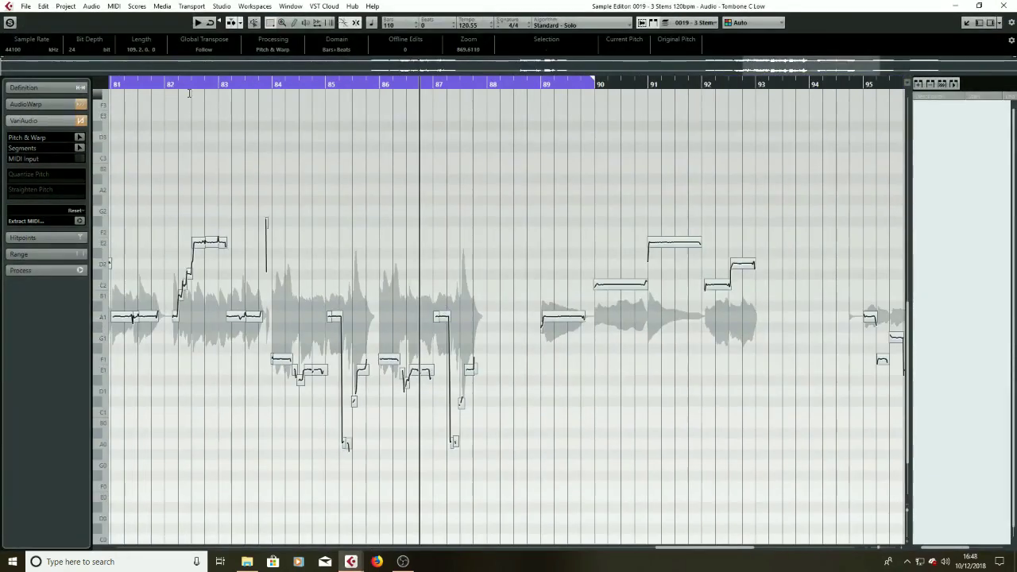
pyautogui.moveTo(187, 83); pyautogui.dragTo(147, 95)
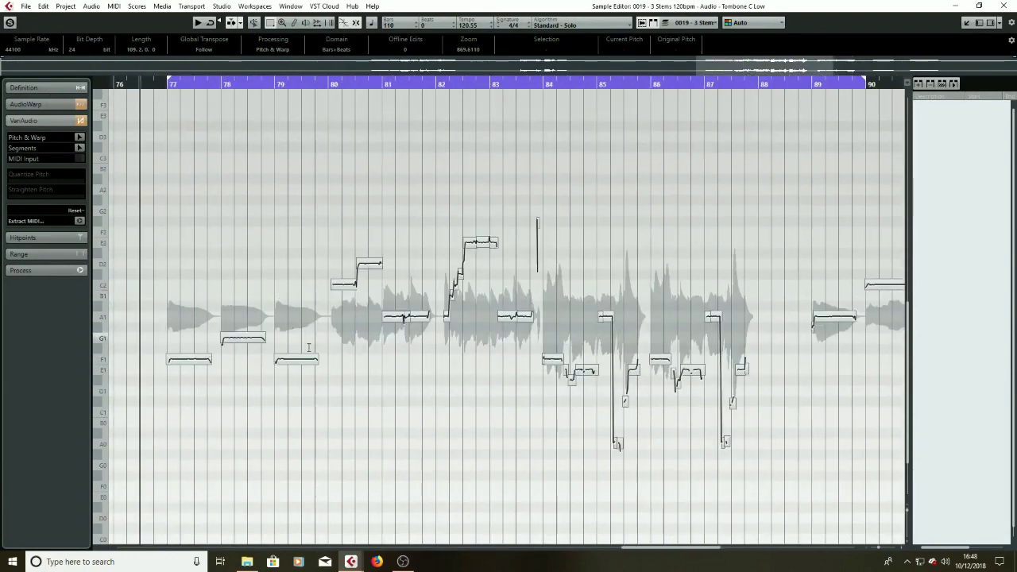
pyautogui.click(79, 139)
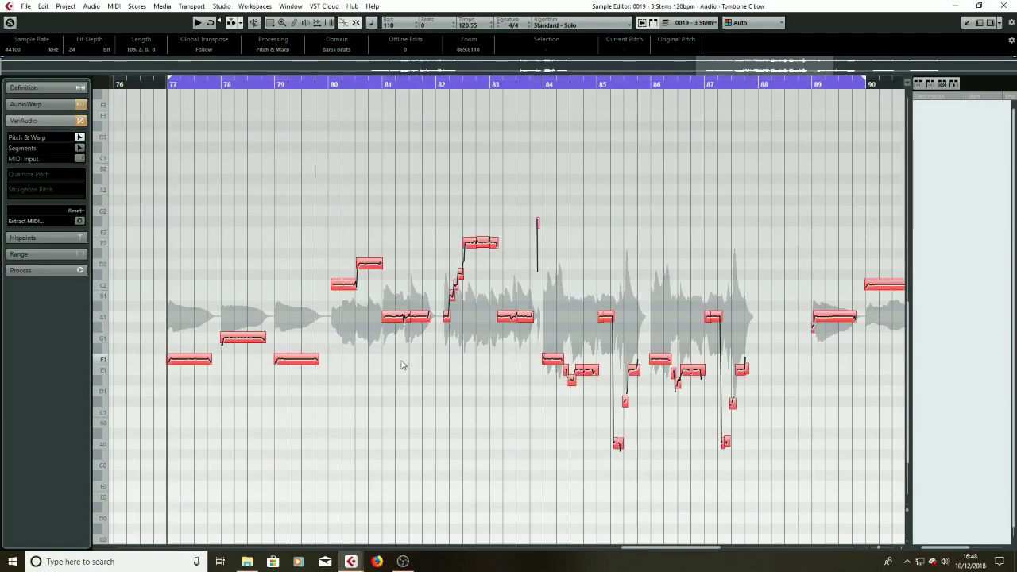
pyautogui.press('h')
pyautogui.scroll(2, 272, 416)
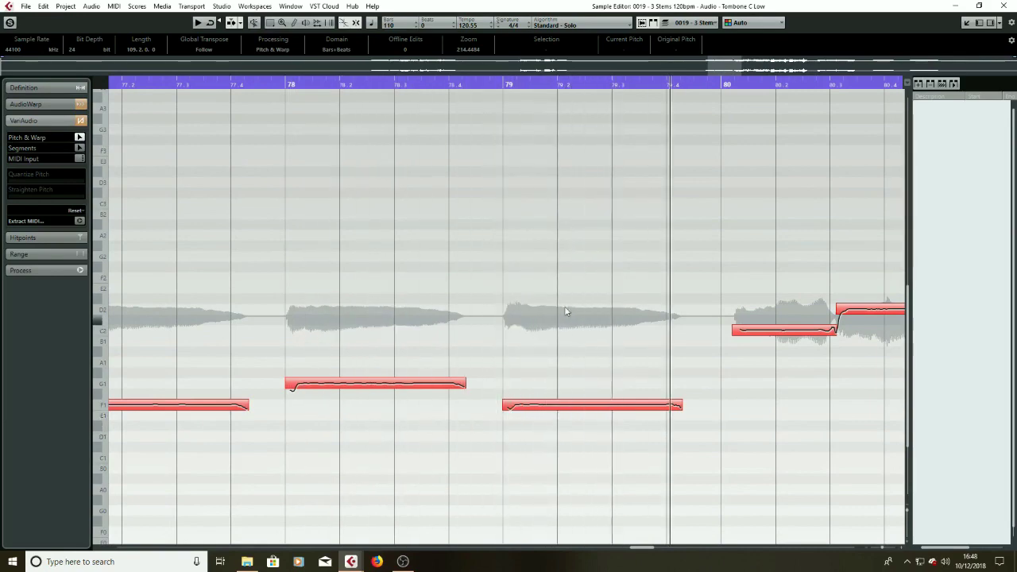
pyautogui.press('g')
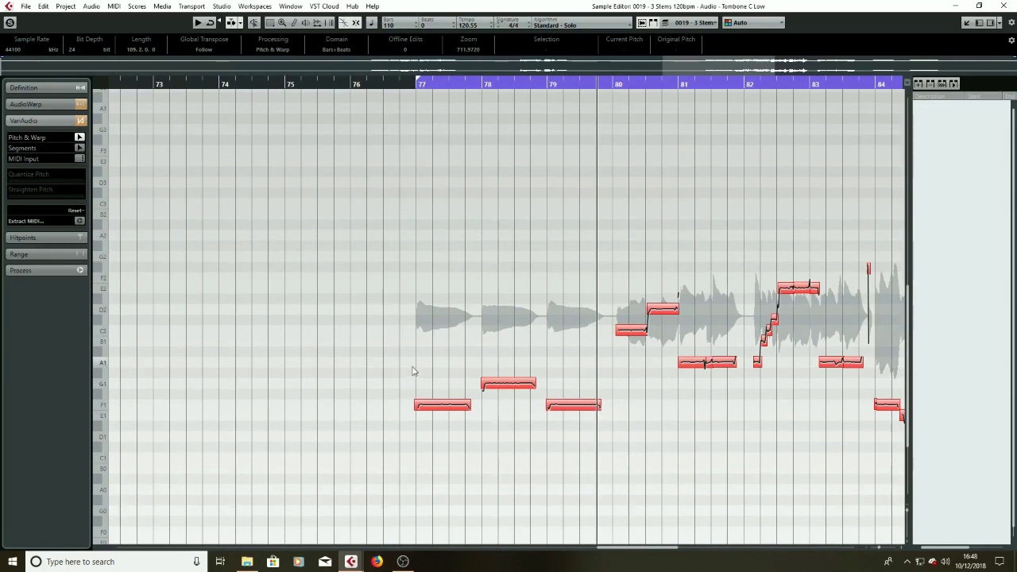
pyautogui.moveTo(415, 363); pyautogui.dragTo(615, 479)
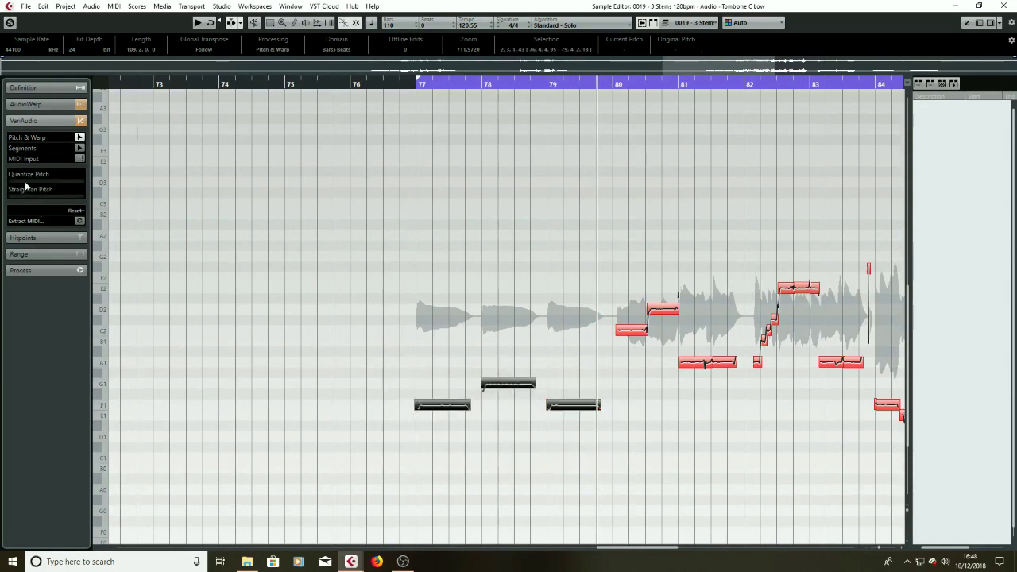
pyautogui.moveTo(26, 186)
pyautogui.mouseDown()
pyautogui.moveTo(52, 183)
pyautogui.moveTo(13, 181)
pyautogui.moveTo(76, 181)
pyautogui.moveTo(34, 181)
pyautogui.mouseUp()
pyautogui.scroll(2, 477, 432)
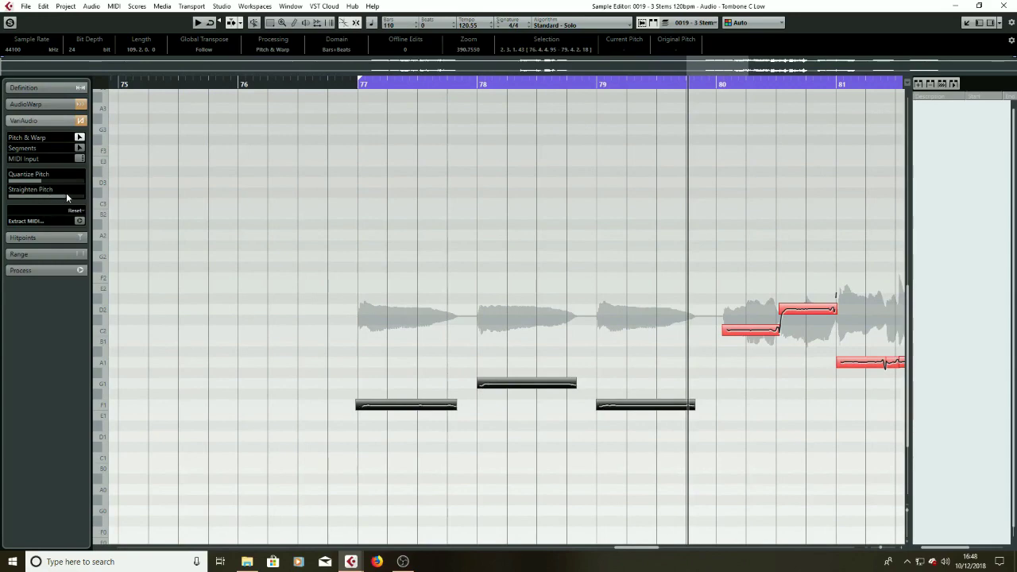
pyautogui.click(354, 82)
pyautogui.press('space')
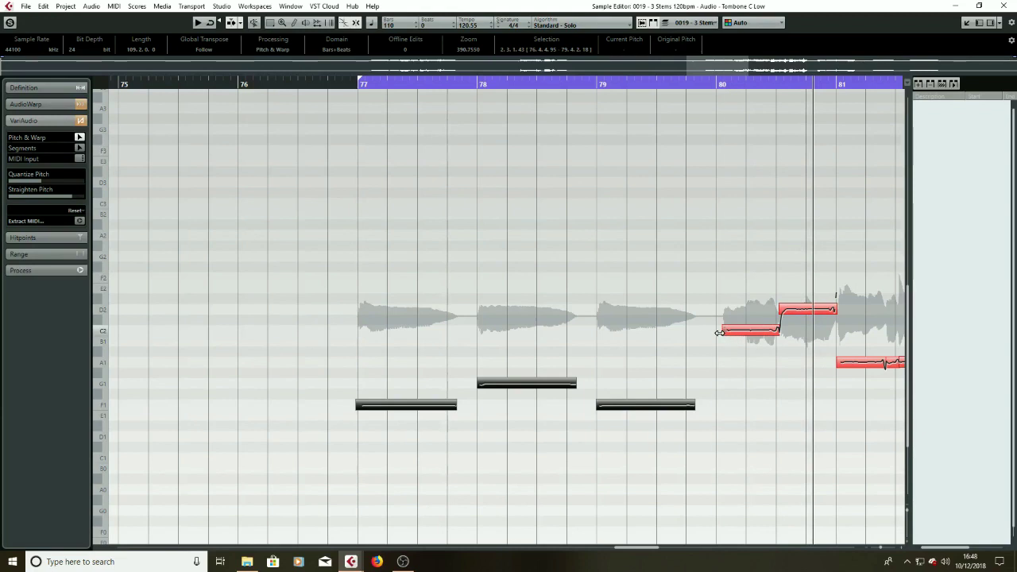
# - Move the bar-80 note boundaries earlier, slightly reduce their pitch straightening, and play back
pyautogui.moveTo(717, 332); pyautogui.dragTo(711, 332)
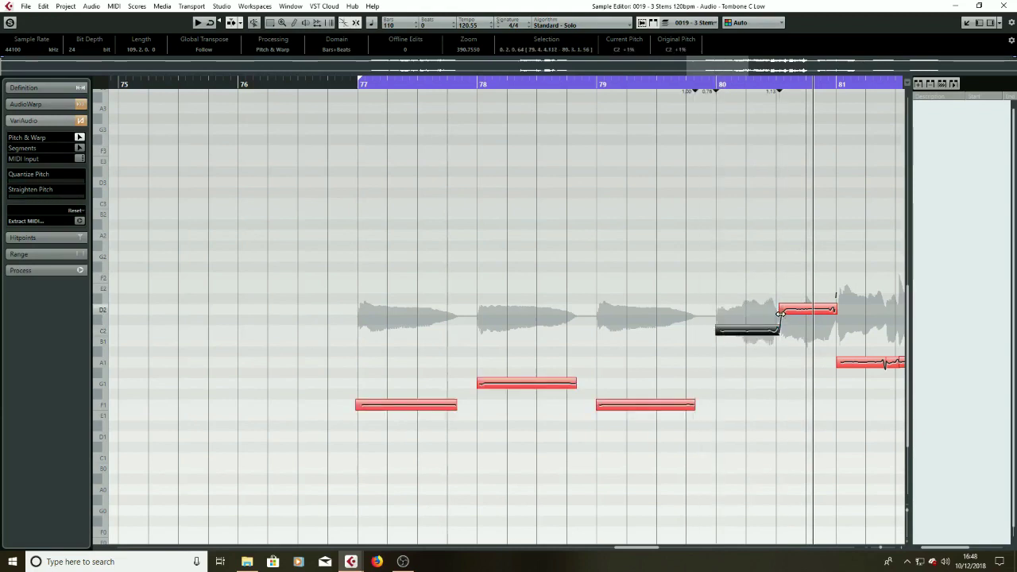
pyautogui.moveTo(781, 314); pyautogui.dragTo(776, 315)
pyautogui.click(694, 83)
pyautogui.moveTo(724, 202); pyautogui.dragTo(807, 404)
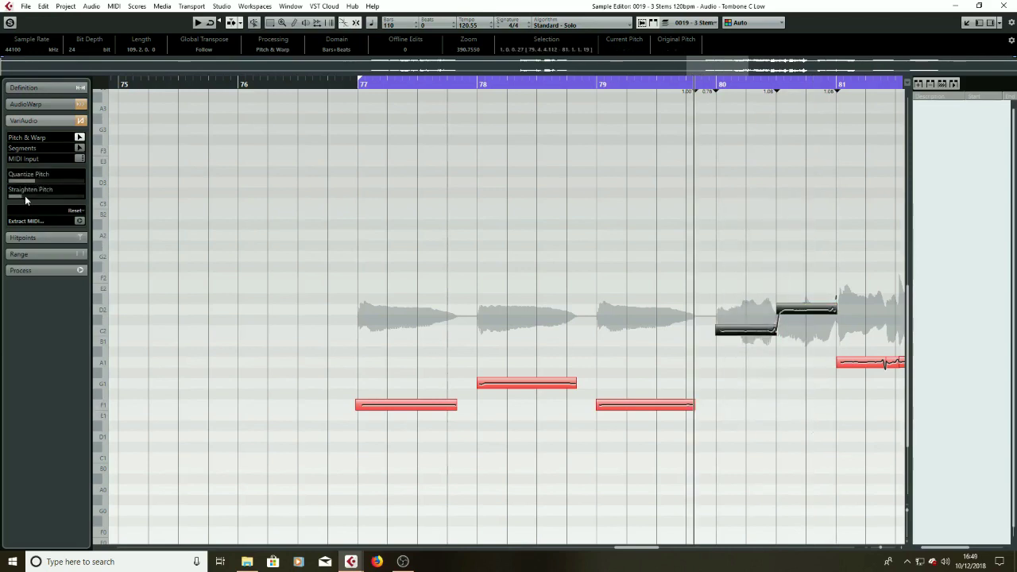
pyautogui.moveTo(41, 202); pyautogui.dragTo(35, 203)
pyautogui.press('space')
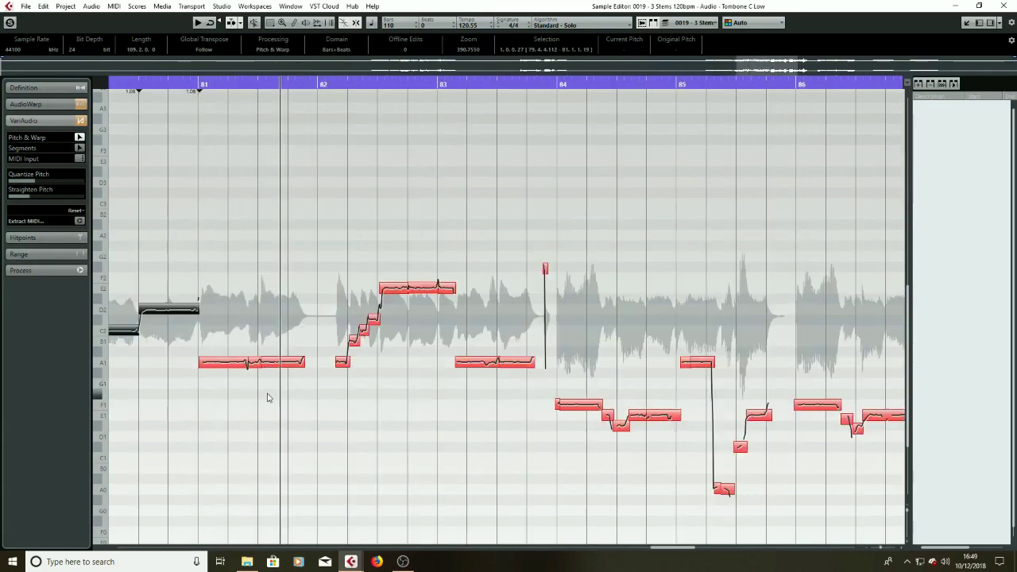
# - Play from bar 81 and move the split between the A1 fragments earlier
pyautogui.press('space')
pyautogui.click(200, 83)
pyautogui.press('space')
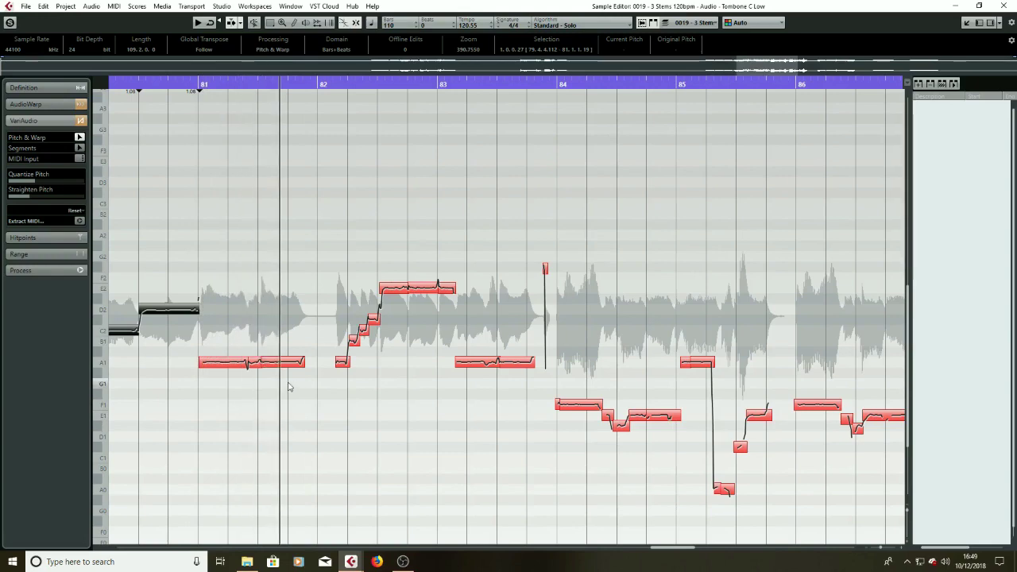
pyautogui.scroll(3, 295, 402)
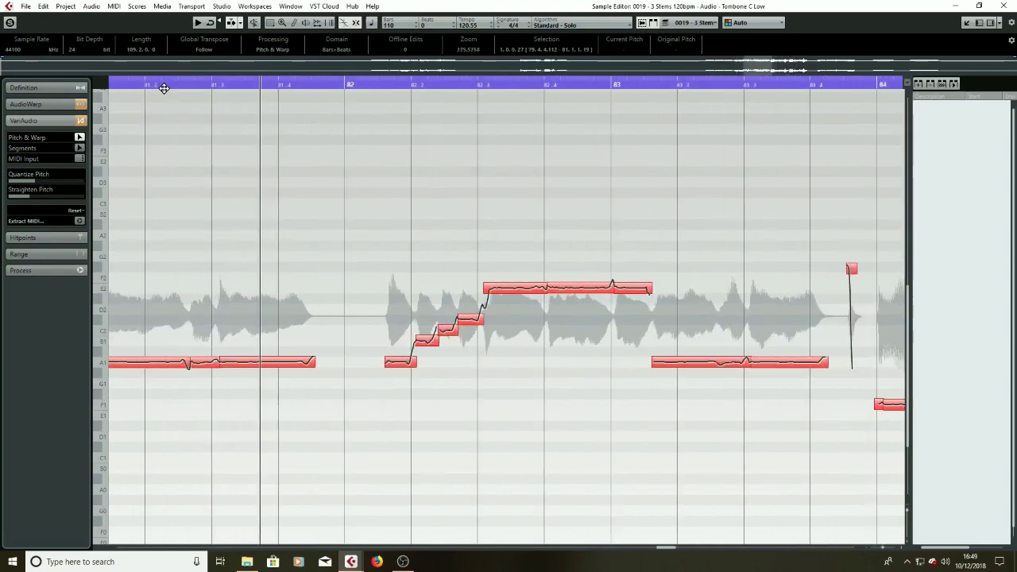
pyautogui.click(361, 362)
pyautogui.moveTo(370, 363); pyautogui.dragTo(363, 363)
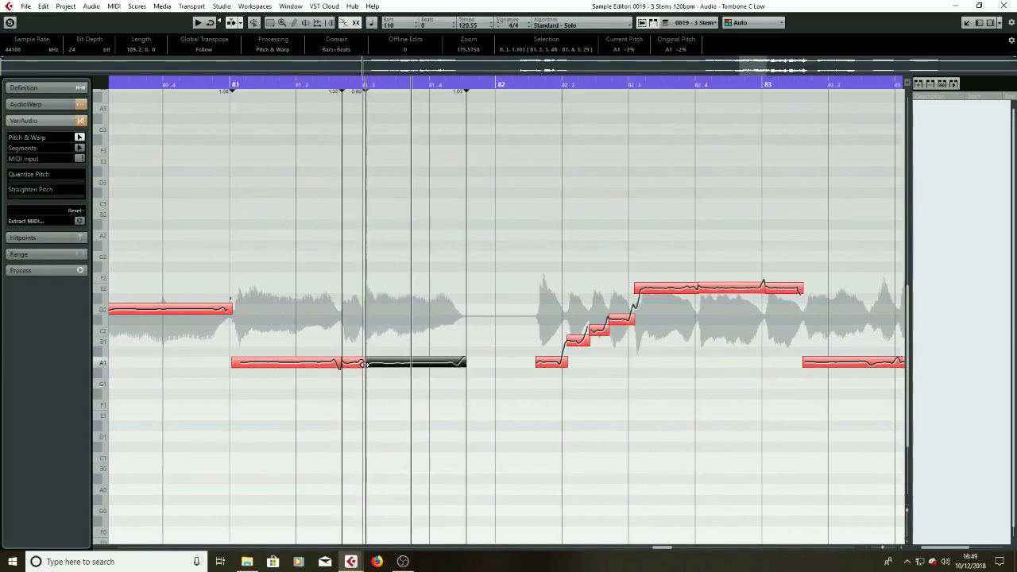
pyautogui.keyDown('alt'); pyautogui.click(340, 363); pyautogui.keyUp('alt')
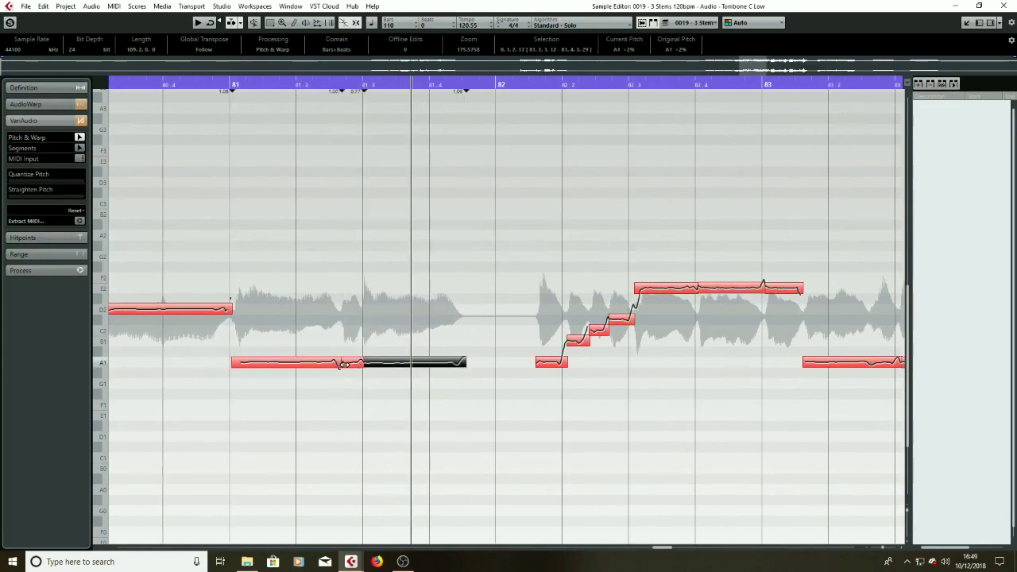
pyautogui.click(228, 84)
pyautogui.press('space')
pyautogui.press('space')
# - Nudge the A1 boundary further left, glue both segments with Ctrl+G, and play the merged note
pyautogui.click(337, 365)
pyautogui.moveTo(337, 364); pyautogui.dragTo(333, 365)
pyautogui.click(227, 84)
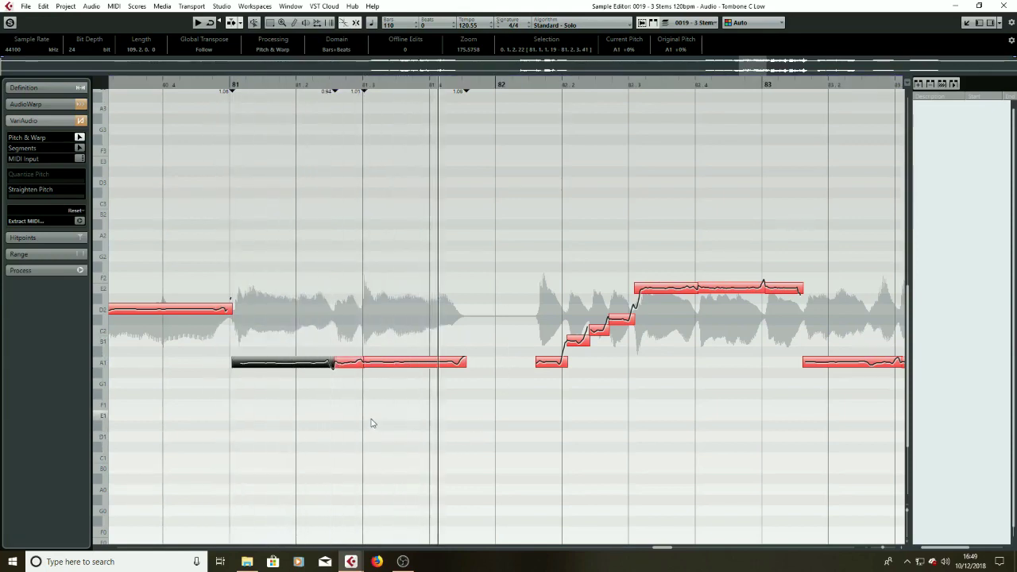
pyautogui.click(221, 85)
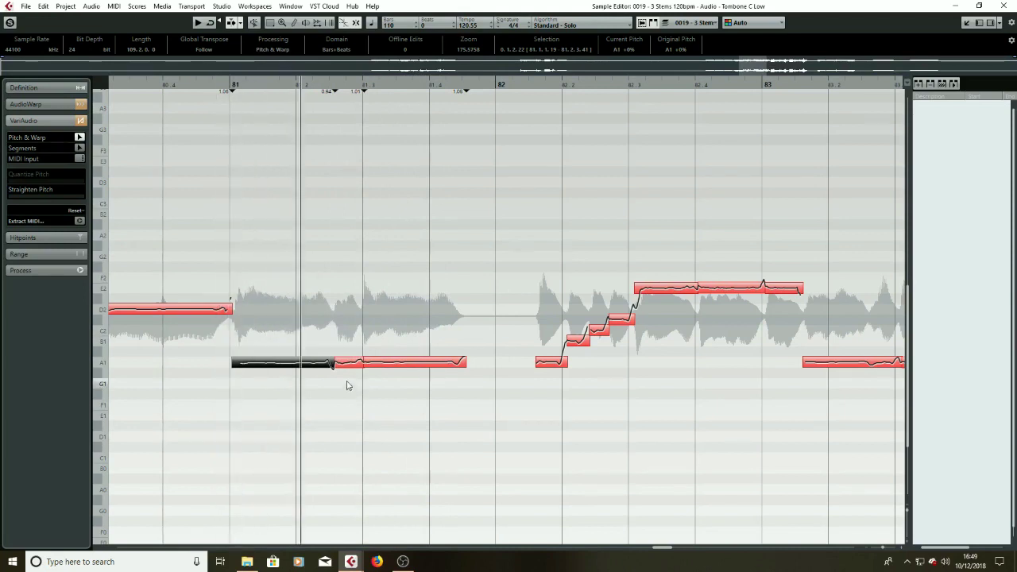
pyautogui.moveTo(334, 364); pyautogui.dragTo(330, 364)
pyautogui.click(221, 85)
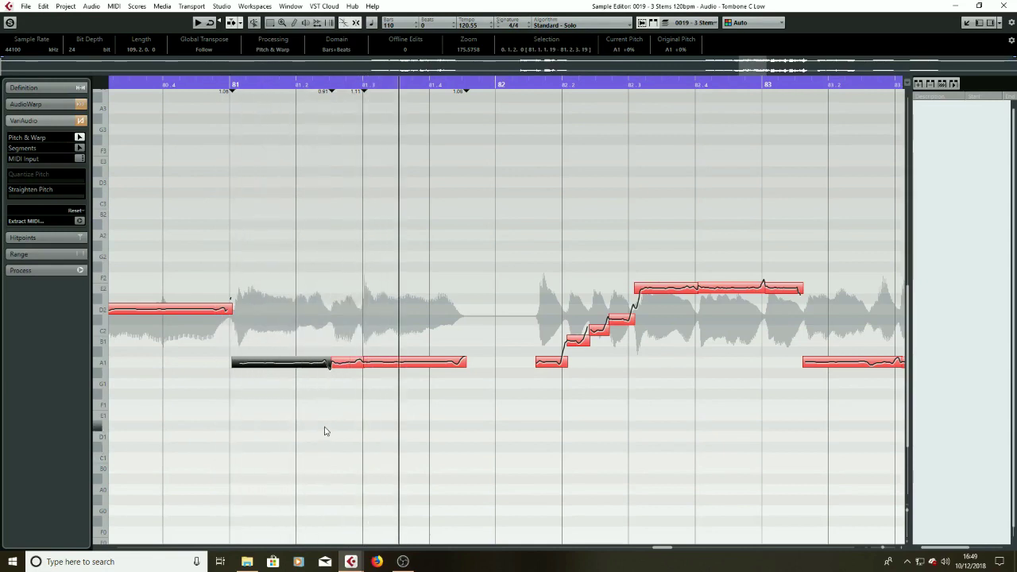
pyautogui.hotkey('ctrl', 'g')
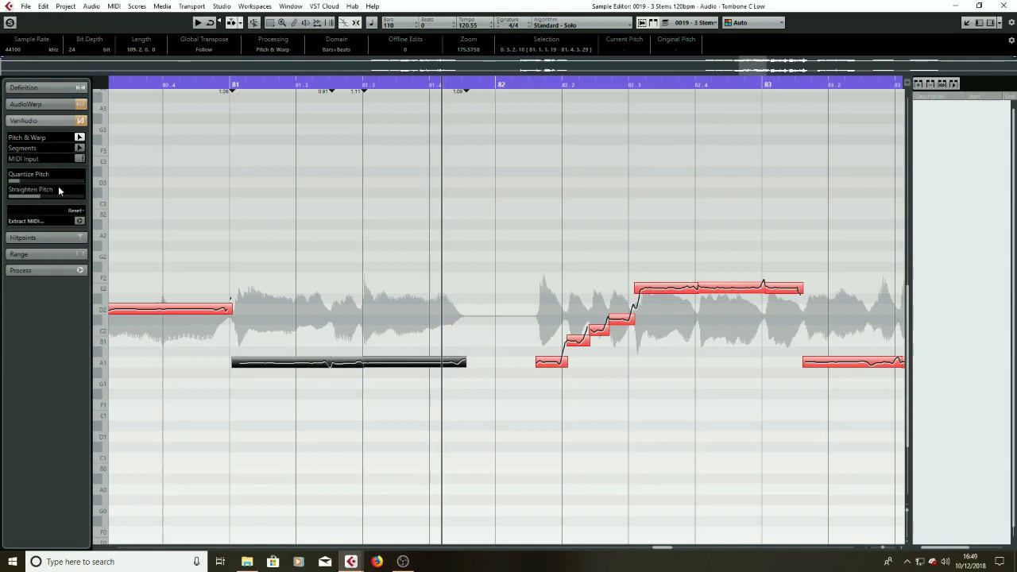
pyautogui.click(231, 89)
pyautogui.press('space')
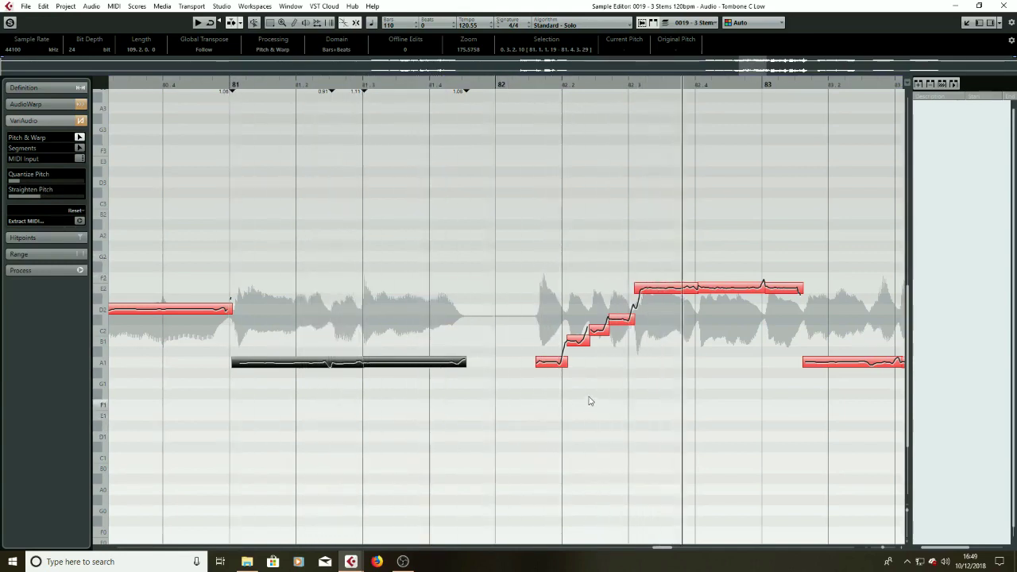
pyautogui.press('space')
pyautogui.scroll(4, 589, 365)
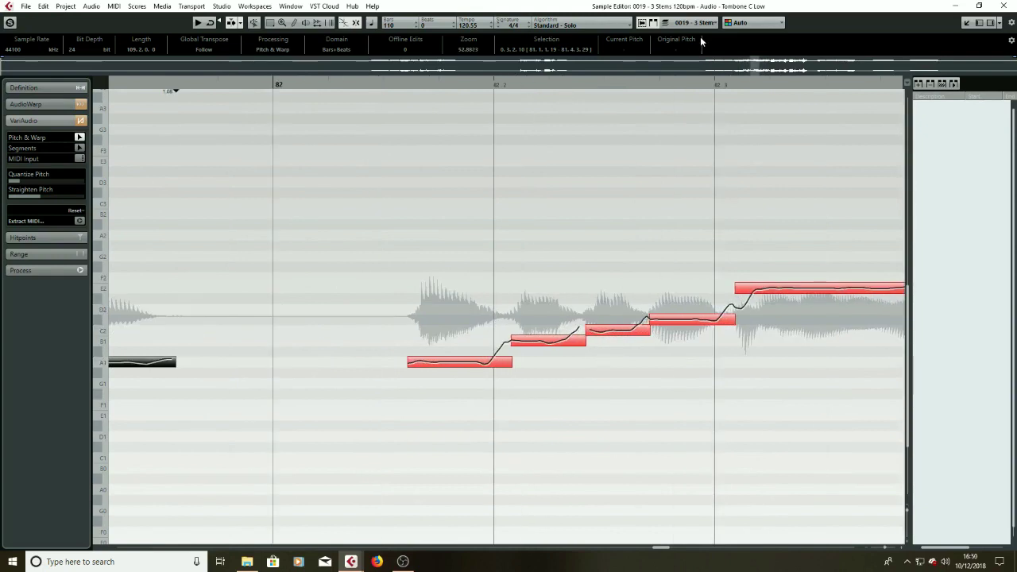
# - Place the playback position just after bar 82 to audition the phrase
pyautogui.click(399, 82)
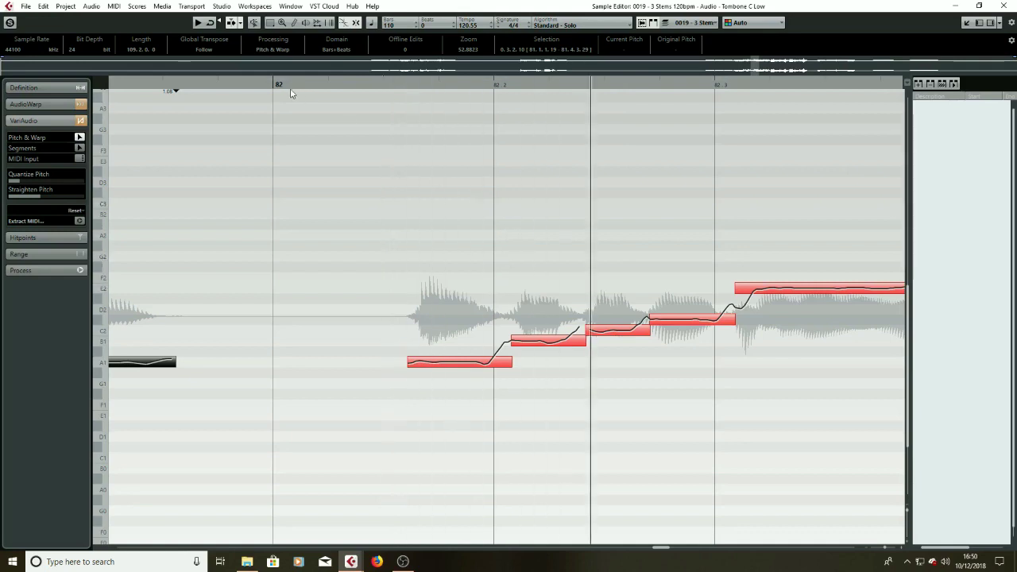
pyautogui.moveTo(258, 83); pyautogui.dragTo(274, 82)
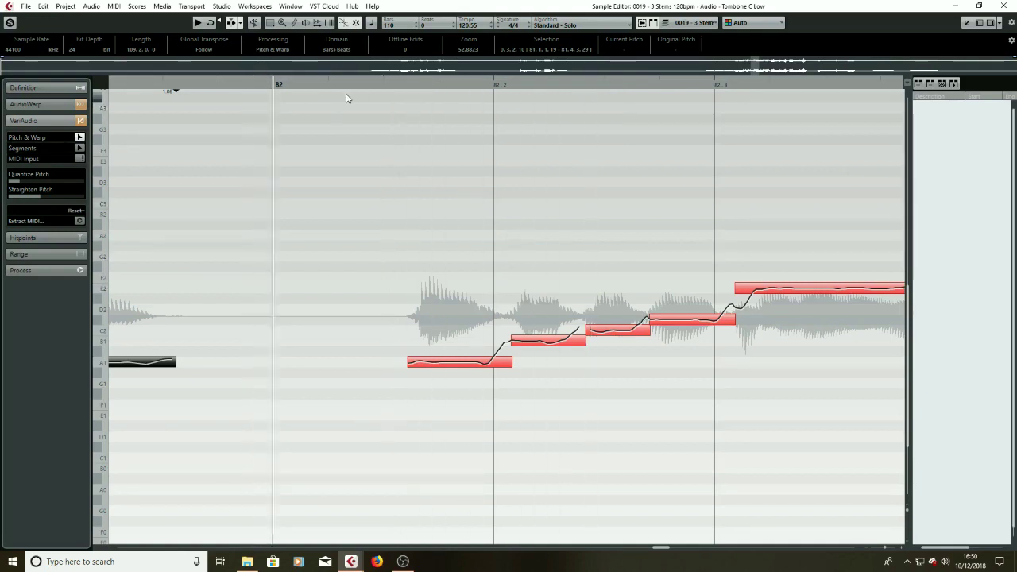
pyautogui.click(270, 84)
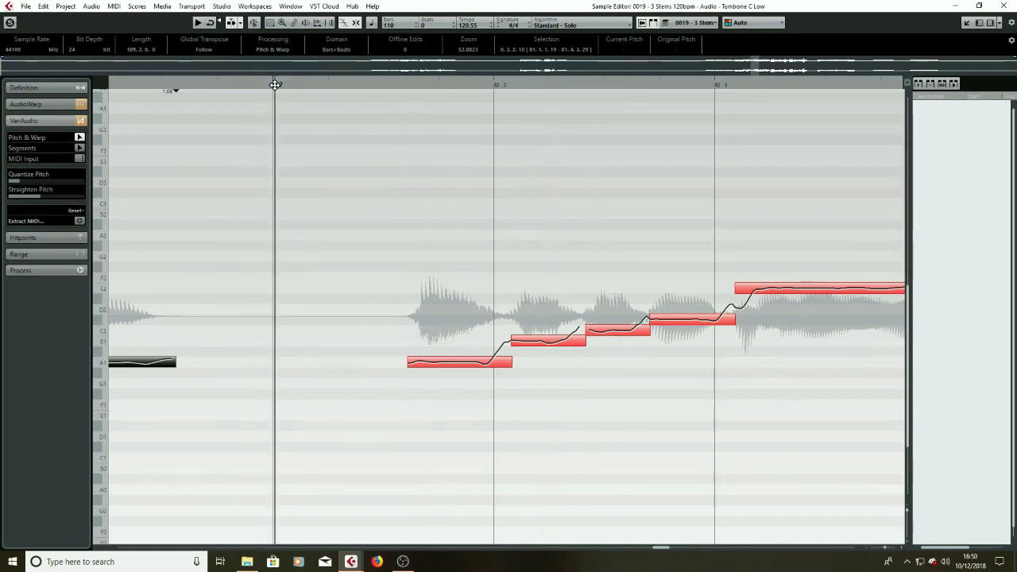
pyautogui.click(330, 85)
pyautogui.click(382, 82)
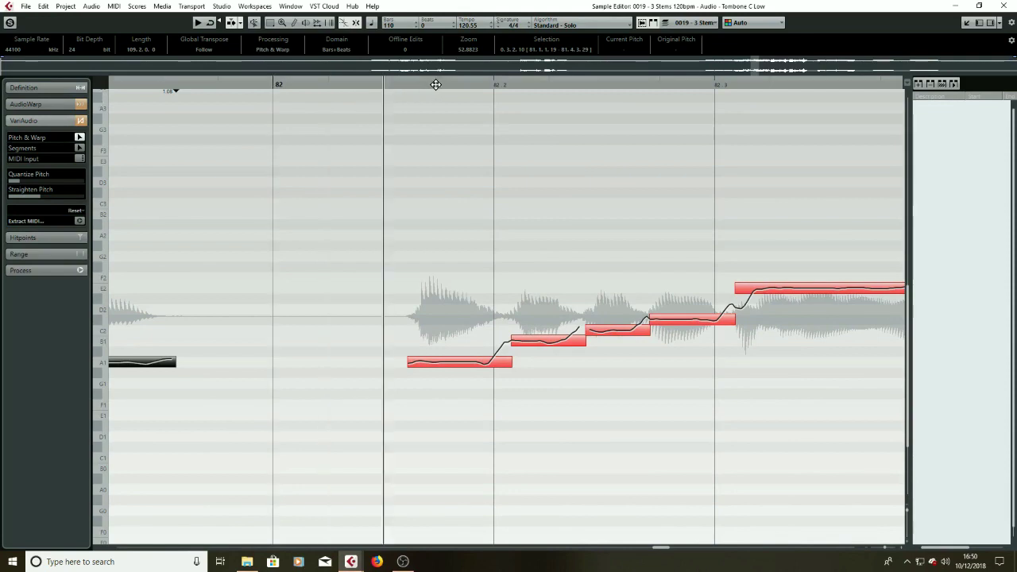
pyautogui.click(437, 83)
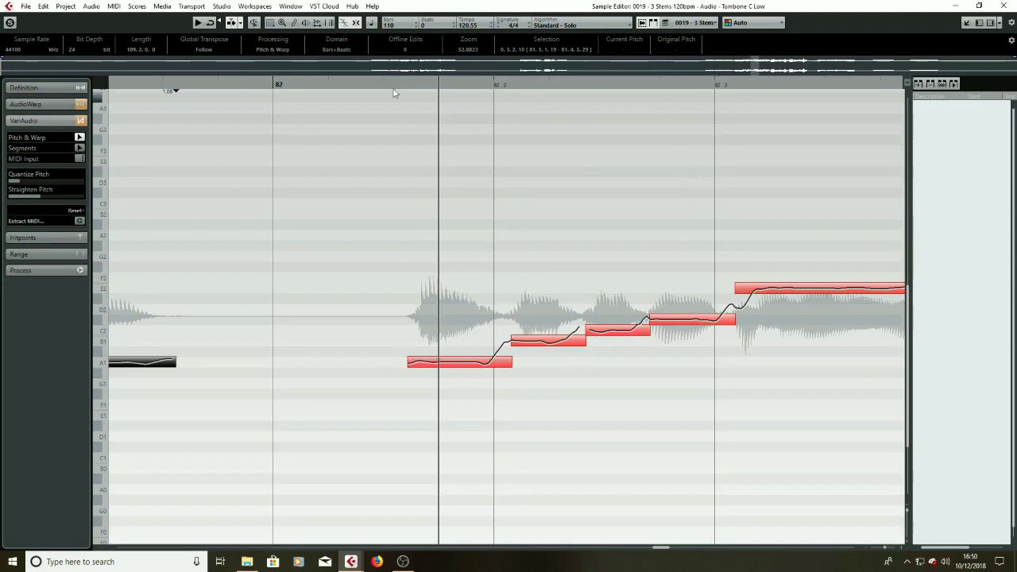
# - Shift the B1 note's start and end earlier, start the A1 note earlier, and replay the phrase
pyautogui.click(520, 335)
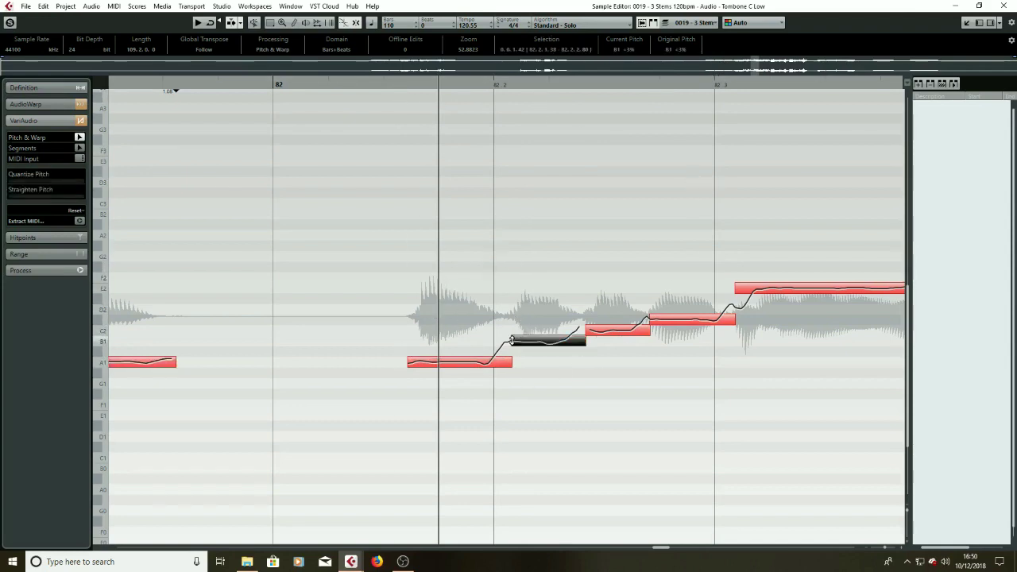
pyautogui.moveTo(511, 340); pyautogui.dragTo(488, 346)
pyautogui.moveTo(585, 334); pyautogui.dragTo(567, 337)
pyautogui.moveTo(650, 324); pyautogui.dragTo(644, 324)
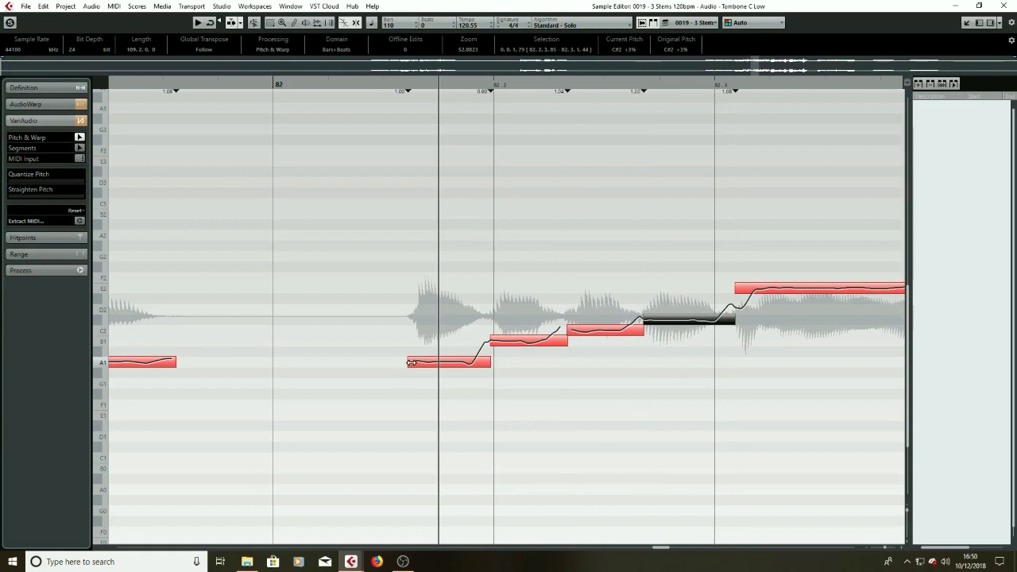
pyautogui.moveTo(411, 362); pyautogui.dragTo(401, 362)
pyautogui.click(266, 85)
pyautogui.press('space')
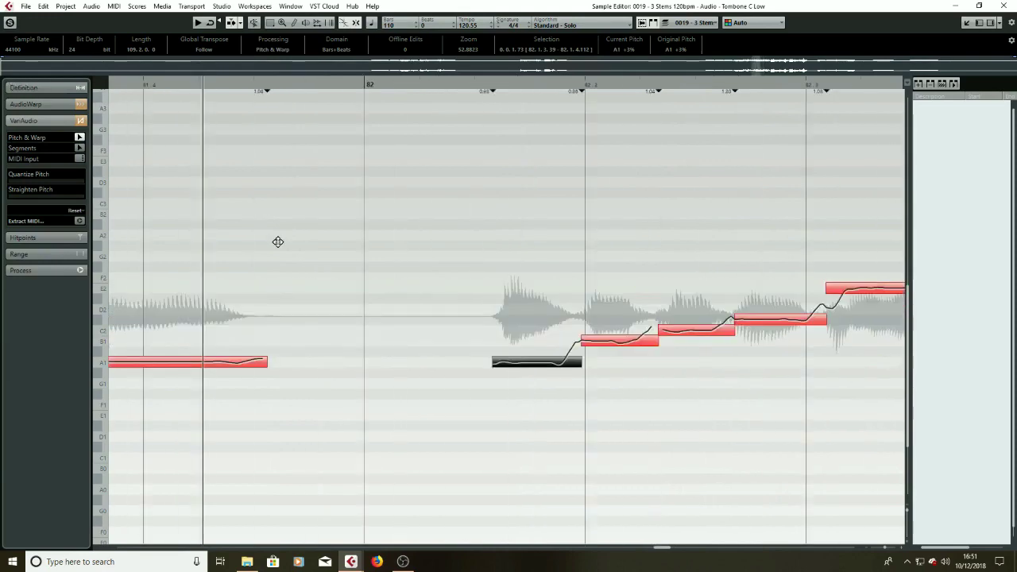
# - Quantize and straighten the pitch of the four rising notes after A1
pyautogui.moveTo(453, 222); pyautogui.dragTo(794, 441)
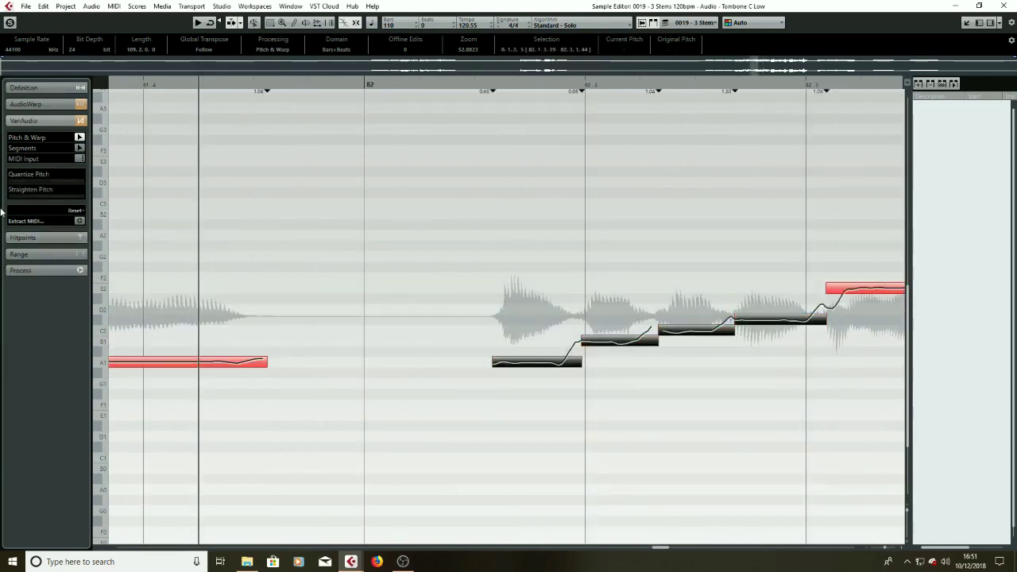
pyautogui.click(28, 194)
pyautogui.moveTo(28, 181); pyautogui.dragTo(59, 180)
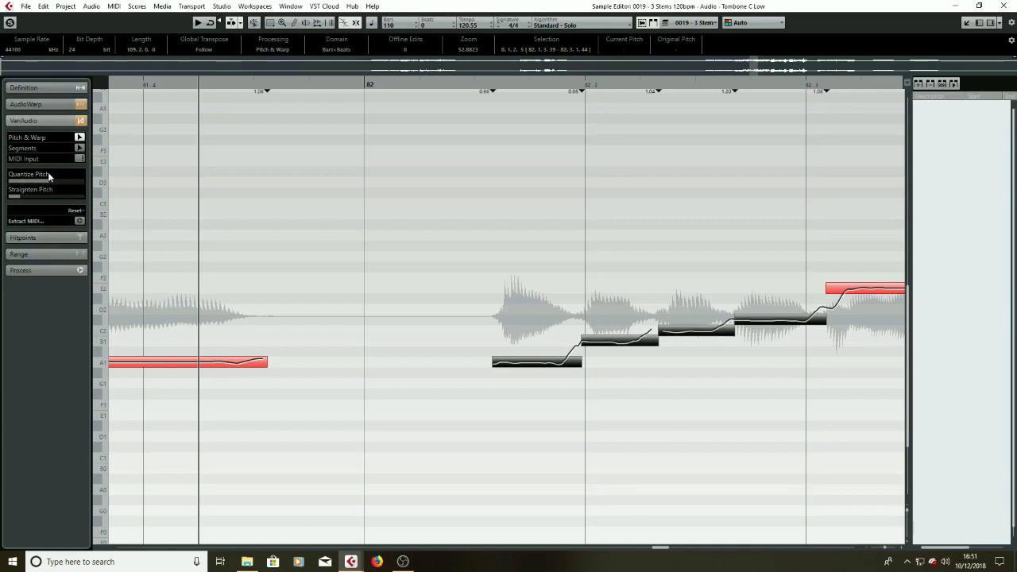
pyautogui.click(27, 194)
pyautogui.moveTo(24, 199); pyautogui.dragTo(35, 200)
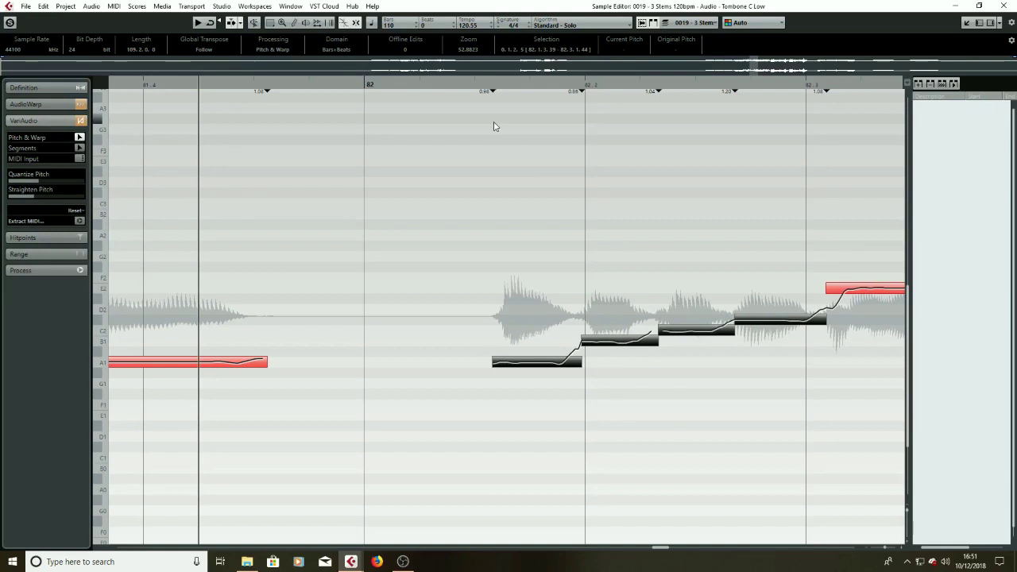
pyautogui.click(476, 83)
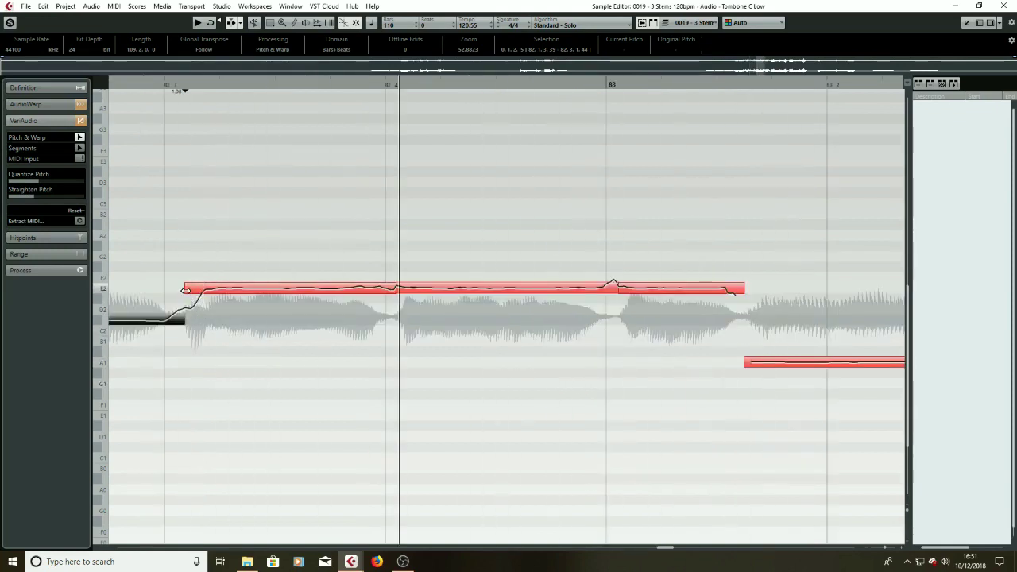
# - Start the long E2 note earlier and move its internal split earlier
pyautogui.moveTo(184, 289); pyautogui.dragTo(156, 290)
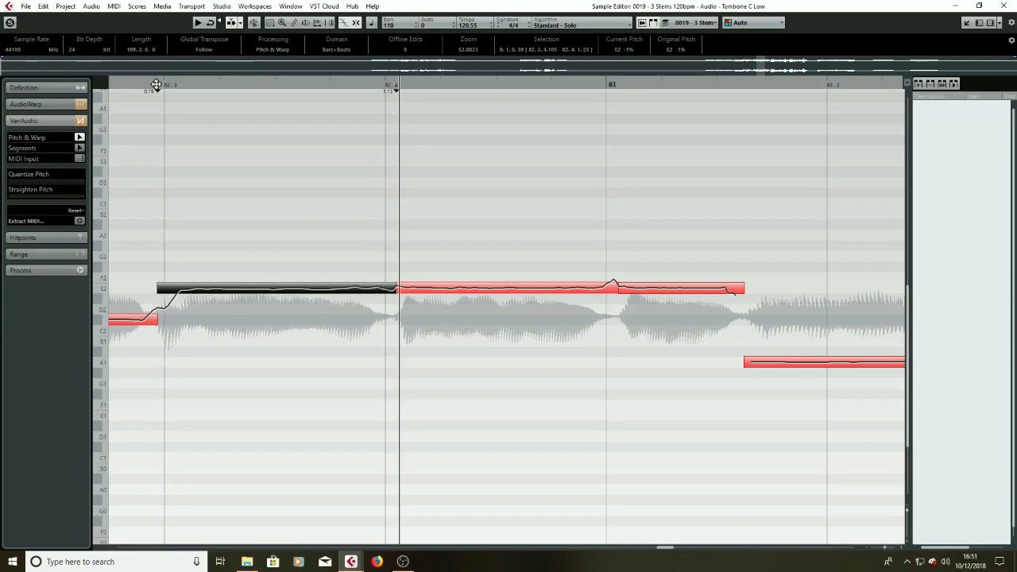
pyautogui.press('space')
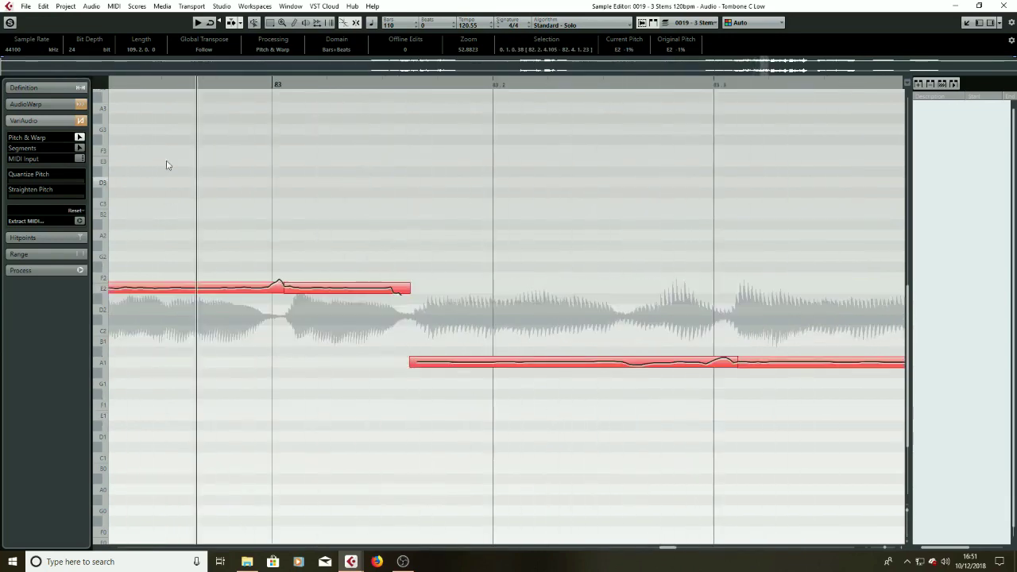
pyautogui.moveTo(129, 87); pyautogui.dragTo(366, 290)
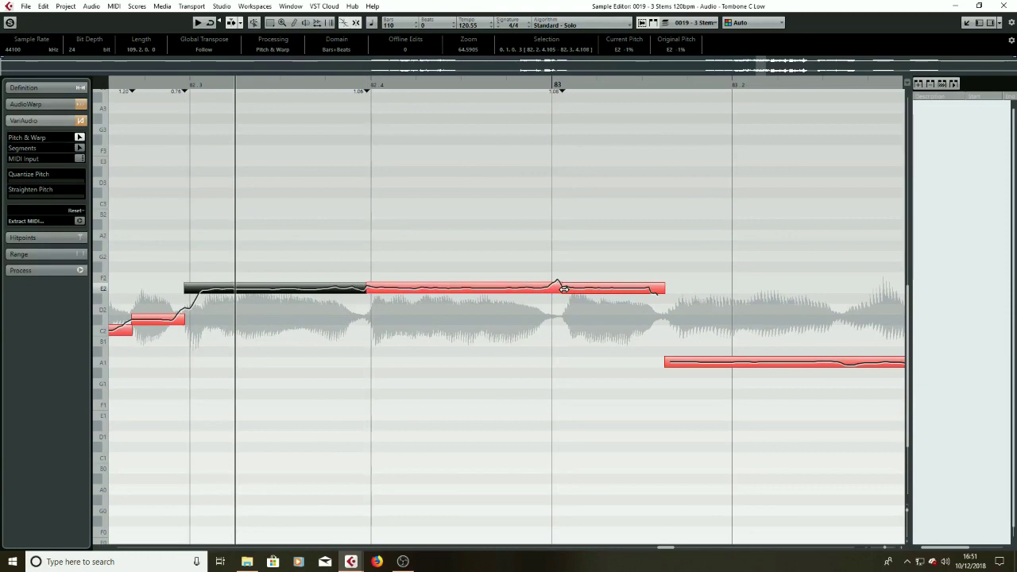
pyautogui.moveTo(554, 289); pyautogui.dragTo(547, 289)
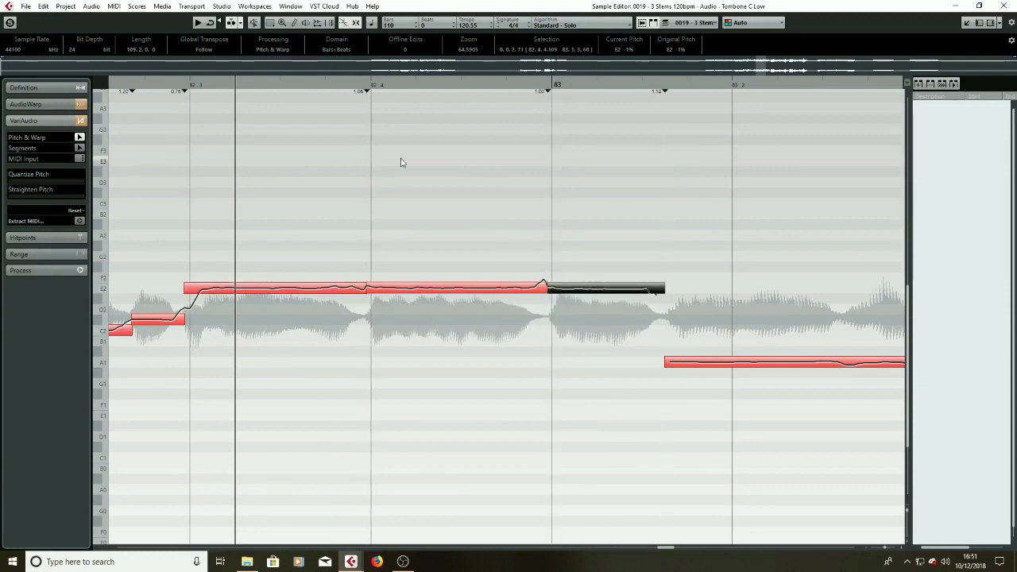
# - Quantize and straighten the pitch of both E2 parts, then replay the passage
pyautogui.moveTo(214, 268); pyautogui.dragTo(579, 299)
pyautogui.click(32, 194)
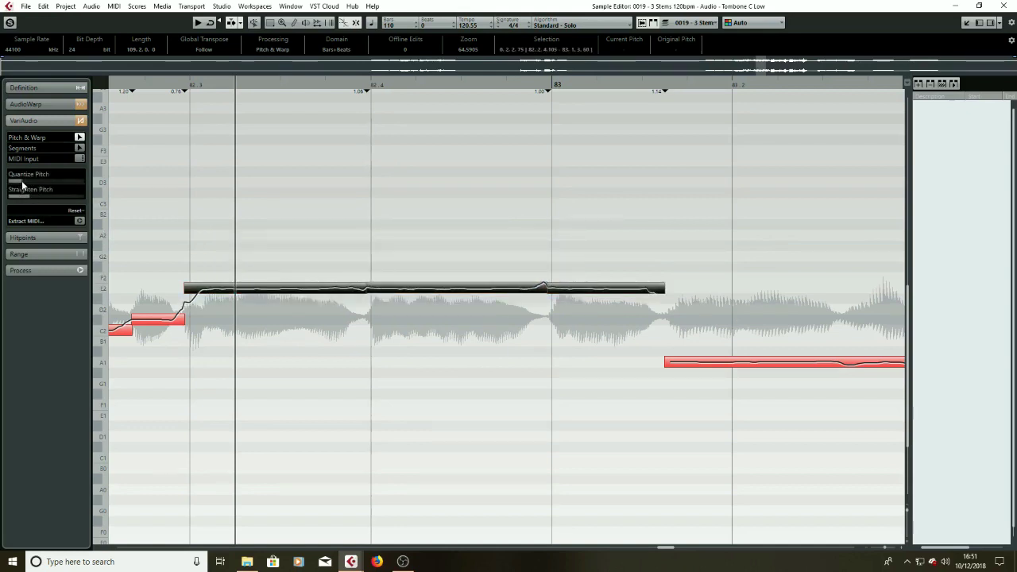
pyautogui.press('space')
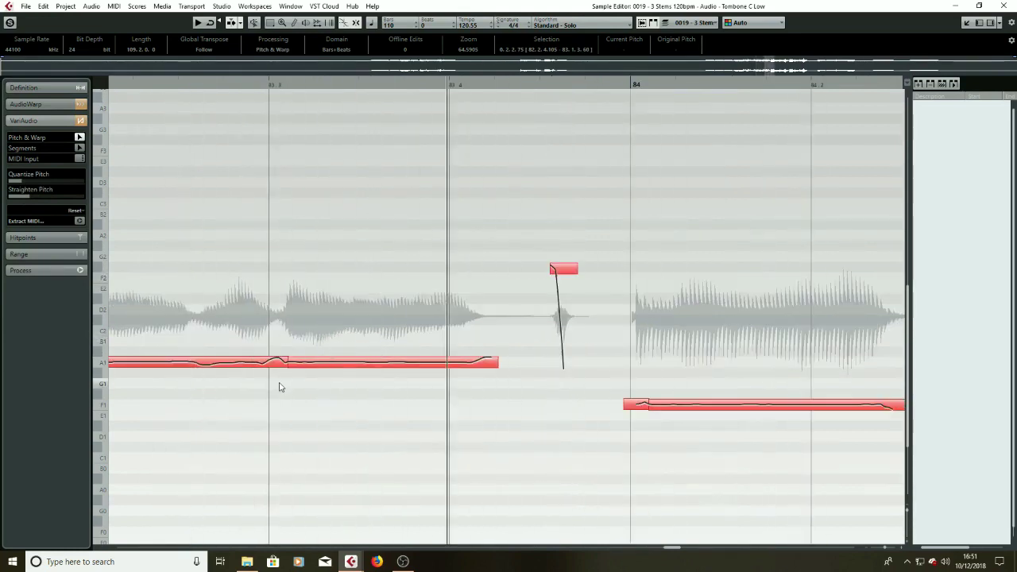
# - Play back the phrase from the second A1 note
pyautogui.click(280, 365)
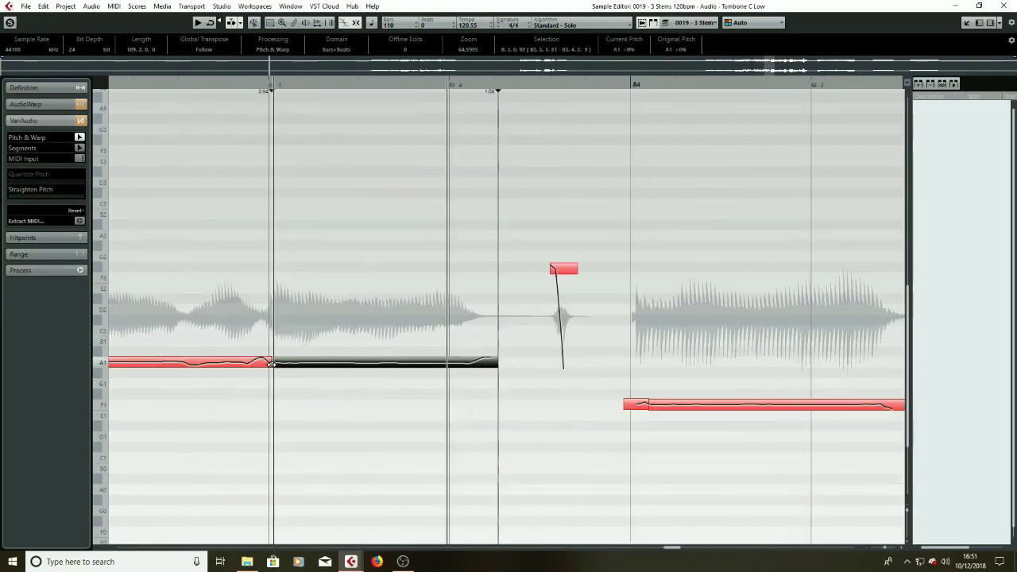
pyautogui.press('space')
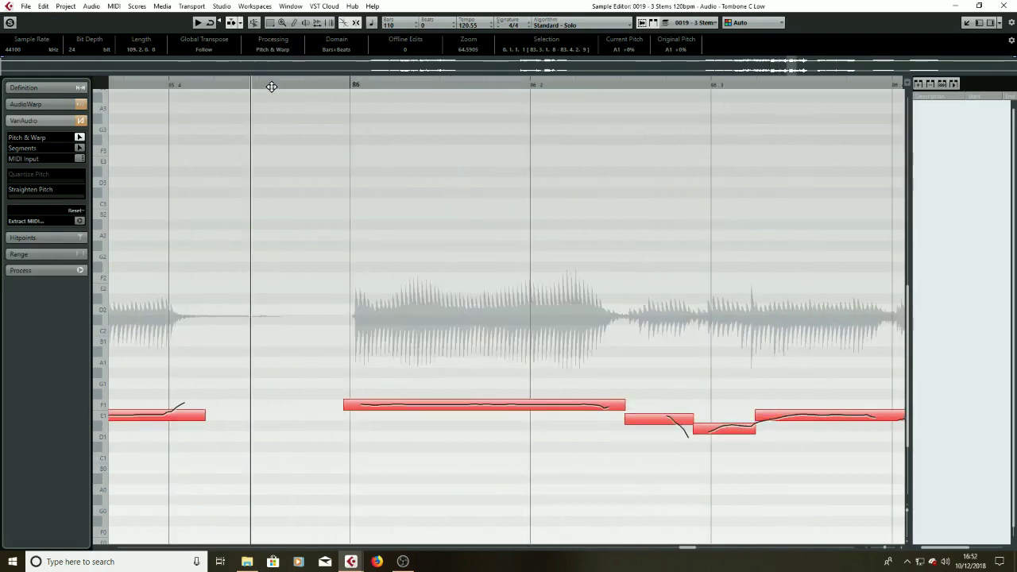
pyautogui.press('space')
# - Quantize the pitch of the bar 84–85 notes, then return to the project window
pyautogui.scroll(-3, 595, 321)
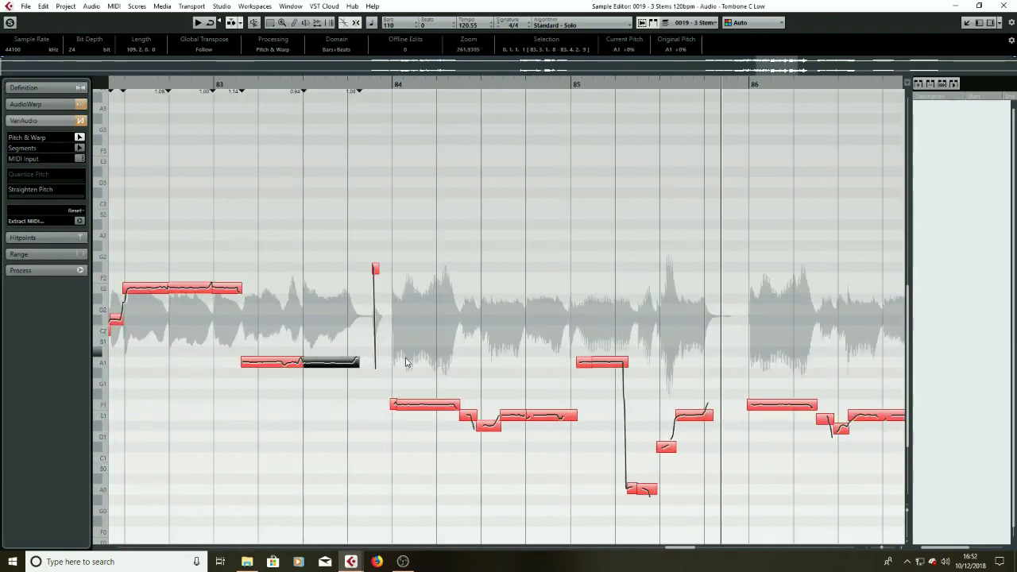
pyautogui.moveTo(384, 245); pyautogui.dragTo(702, 518)
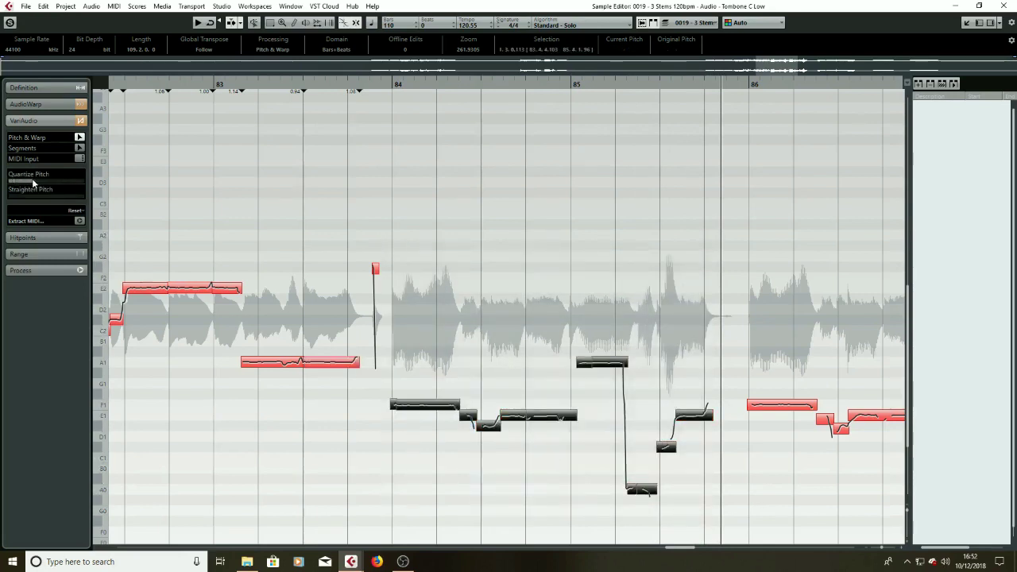
pyautogui.moveTo(32, 181); pyautogui.dragTo(55, 200)
pyautogui.moveTo(384, 82); pyautogui.dragTo(336, 85)
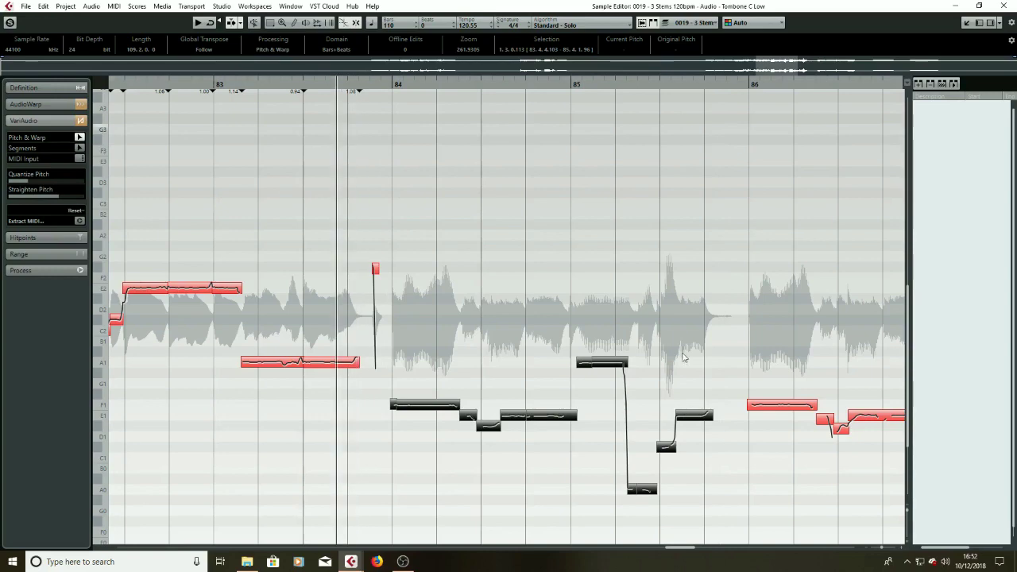
pyautogui.click(967, 23)
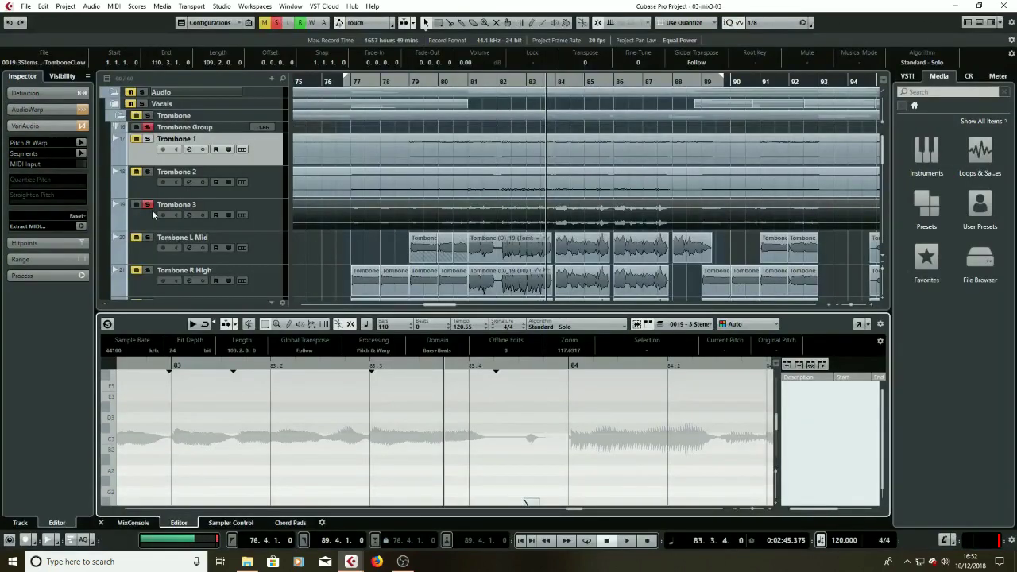
# - Play the Trombone 1–3 tracks from bar 76 and stop around bar 89
pyautogui.click(147, 142)
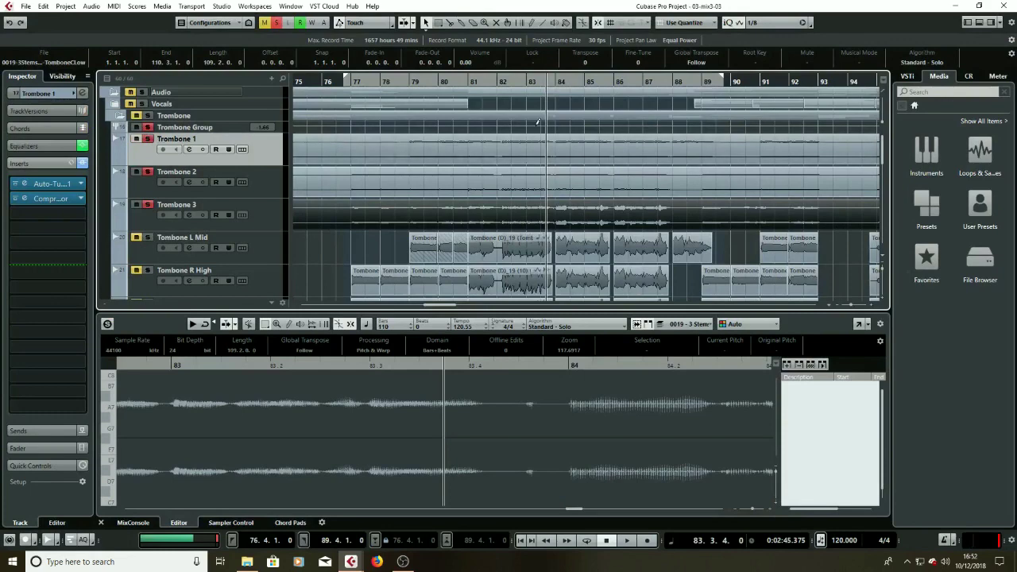
pyautogui.click(344, 81)
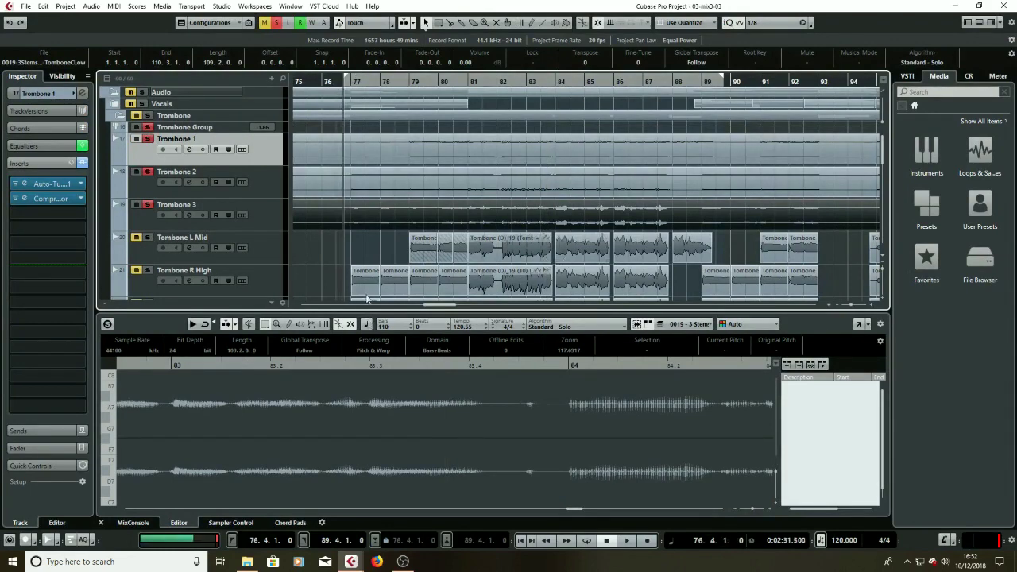
pyautogui.press('space')
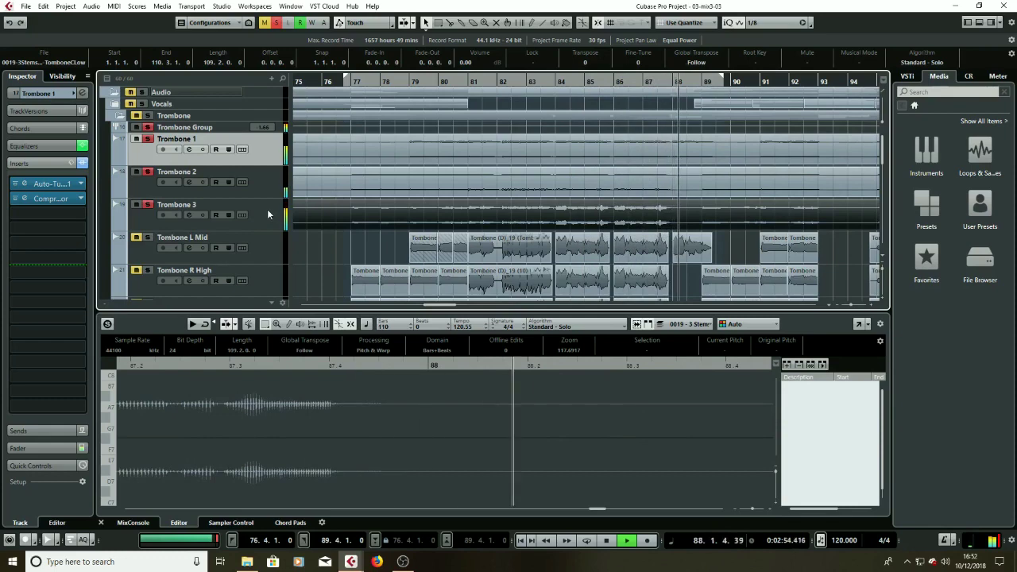
pyautogui.press('space')
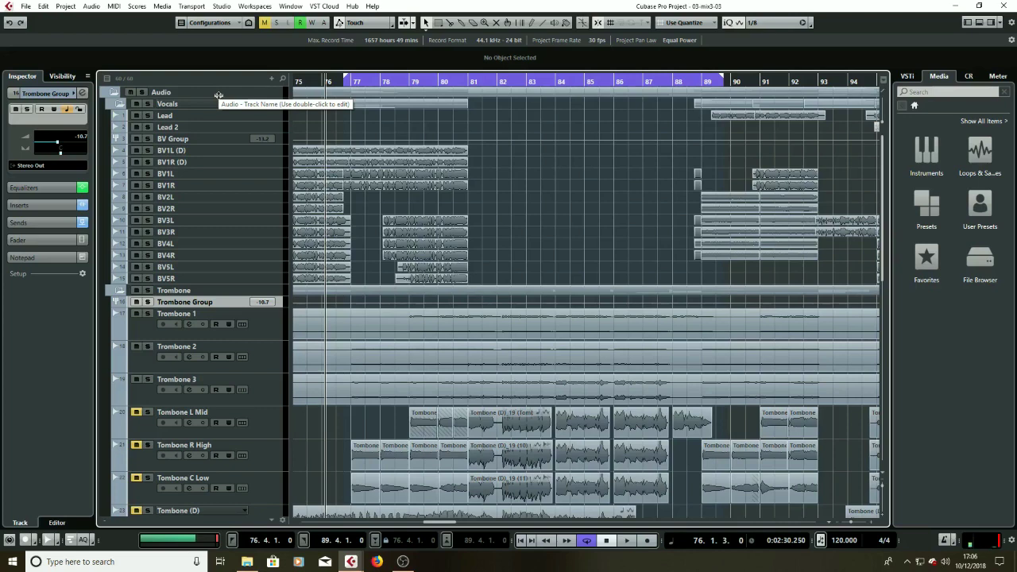
# - Replay the arrangement with Cycle off through bar 90, then reset the position to bar 76
pyautogui.press('space')
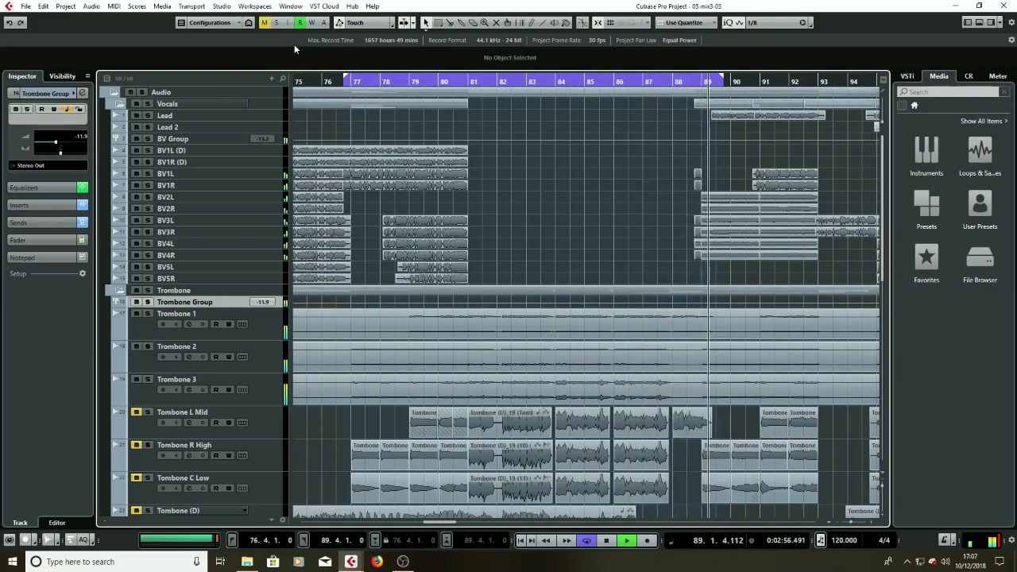
pyautogui.press('KP_Divide')
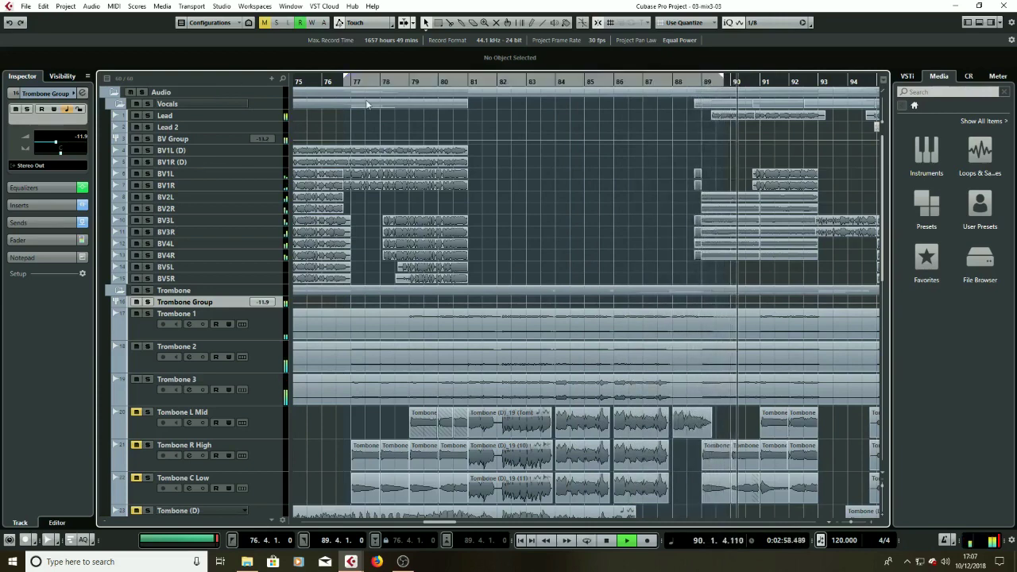
pyautogui.press('space')
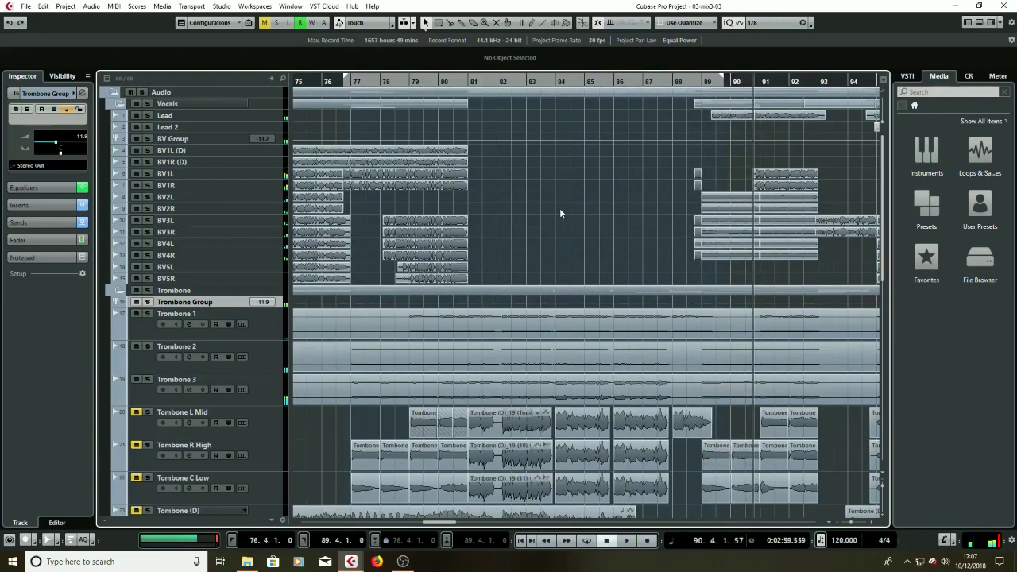
pyautogui.click(331, 81)
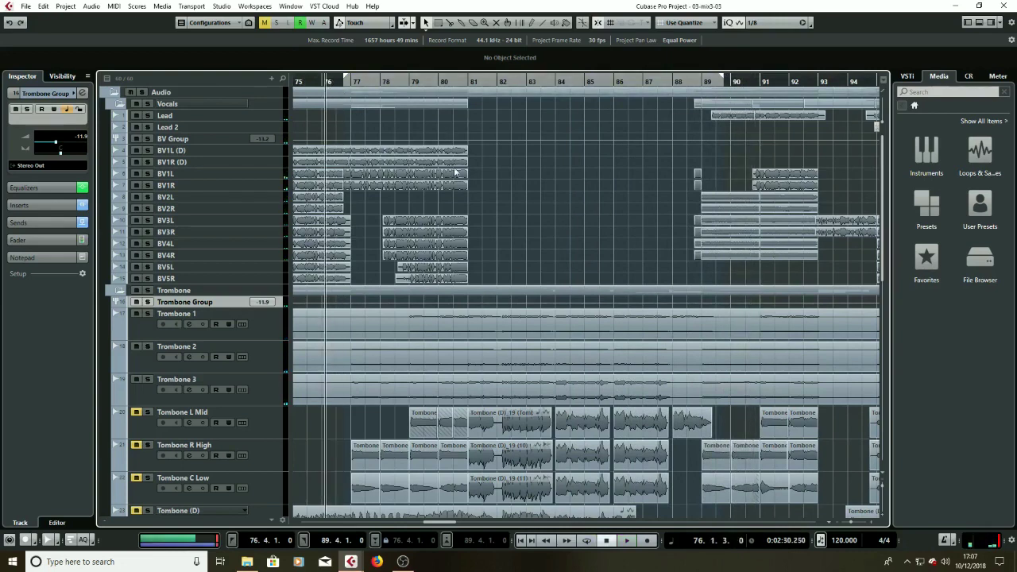